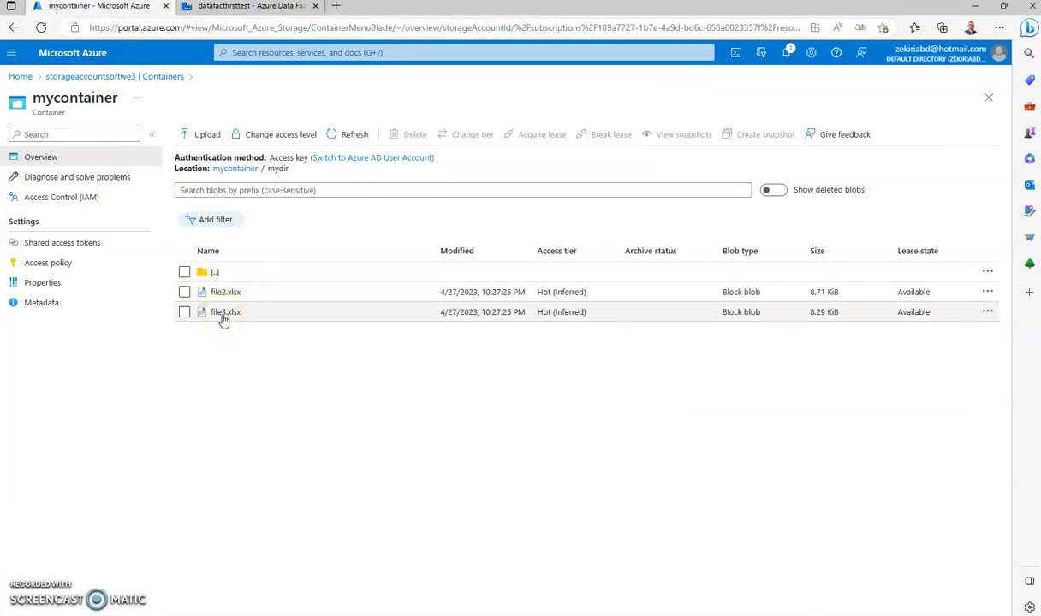
# Switch to SQL Server Management Studio and open the rows of dbo.FilesTable for editing.
pyautogui.click(516, 597)
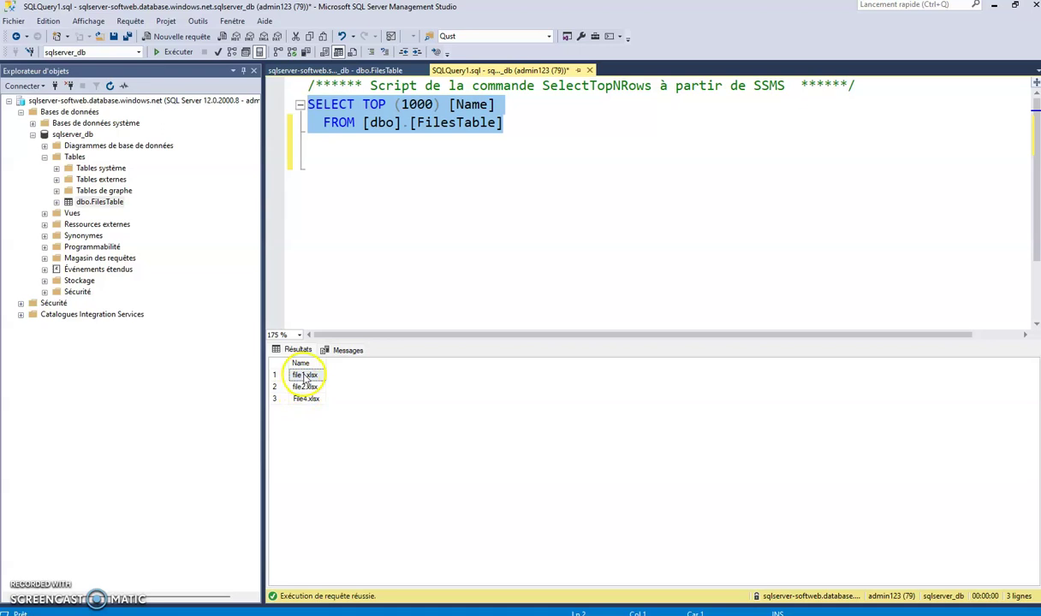
pyautogui.click(100, 202)
pyautogui.rightClick(101, 203)
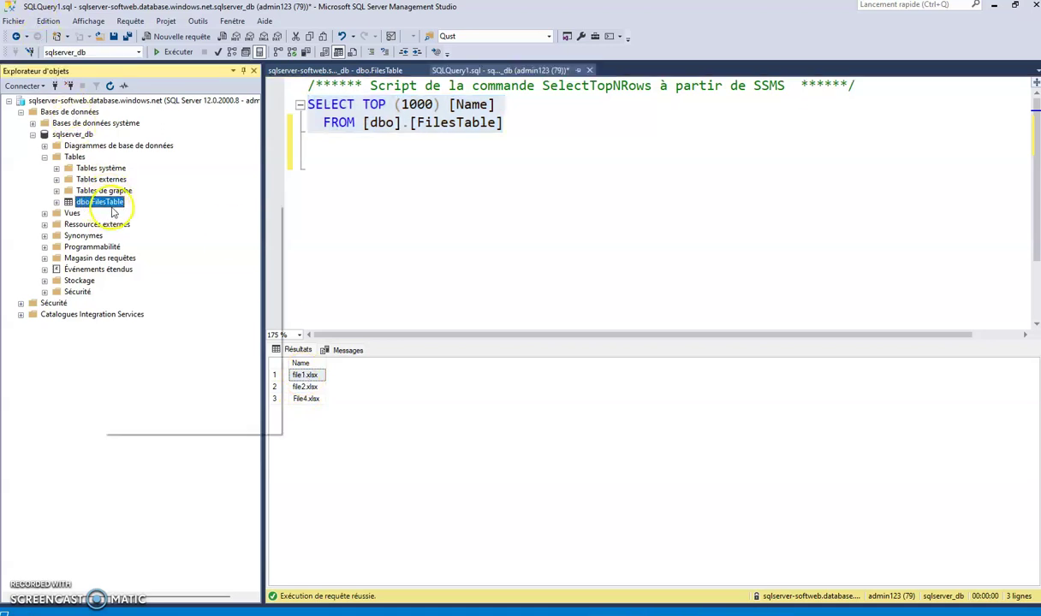
pyautogui.click(137, 252)
# Set the first row's Name to file2.xlsx and try to set the second row's Name to file3.xlsx.
pyautogui.click(310, 107)
pyautogui.click(309, 99)
pyautogui.click(304, 99)
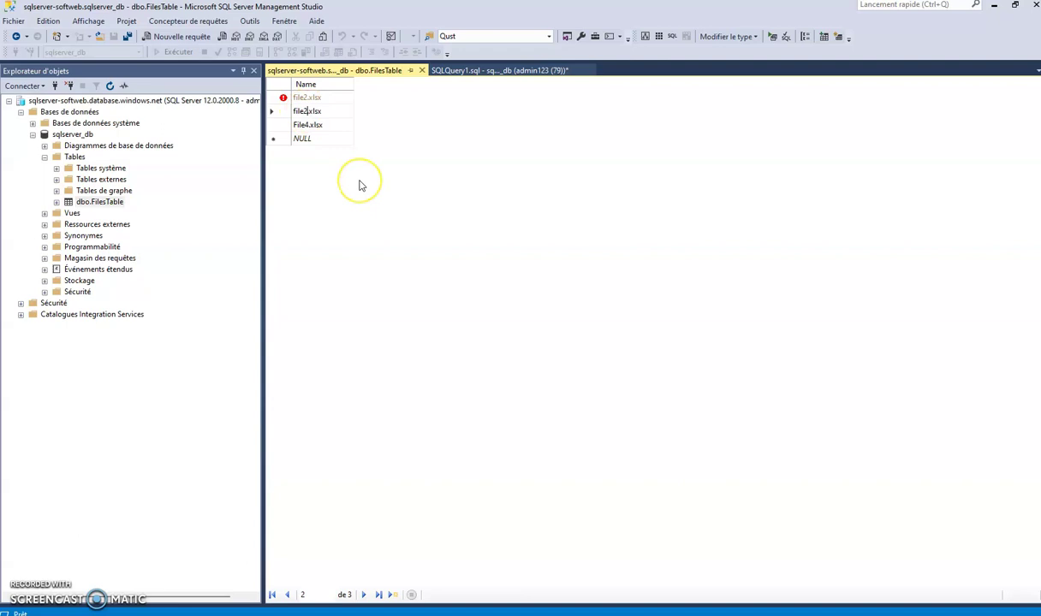
pyautogui.click(333, 130)
pyautogui.click(559, 389)
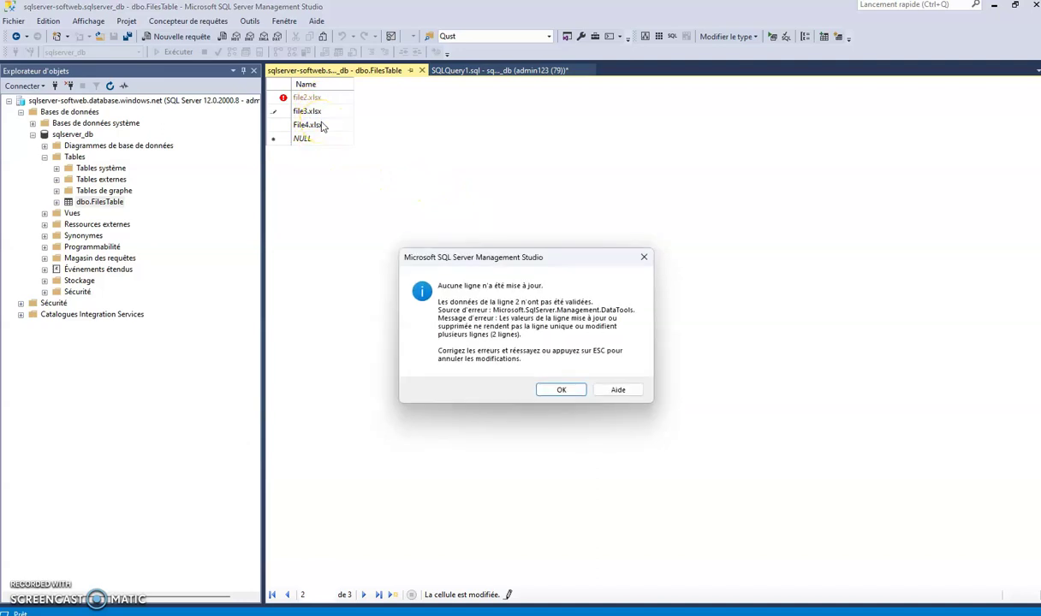
pyautogui.press('Return')
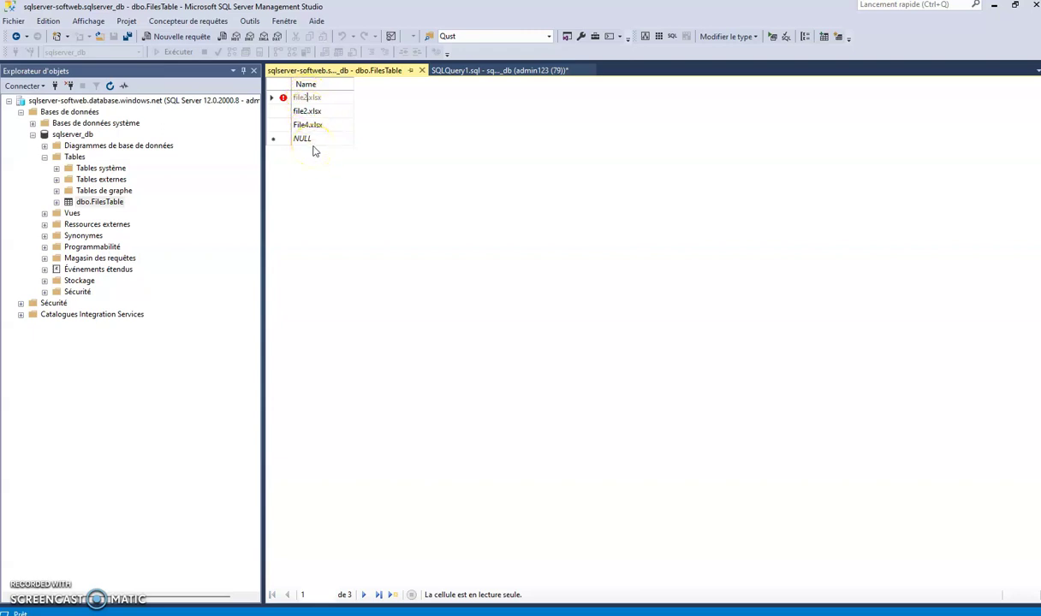
# Rerun the grid's query and try to set the first row's Name to file3.xlsx.
pyautogui.click(323, 112)
pyautogui.click(306, 99)
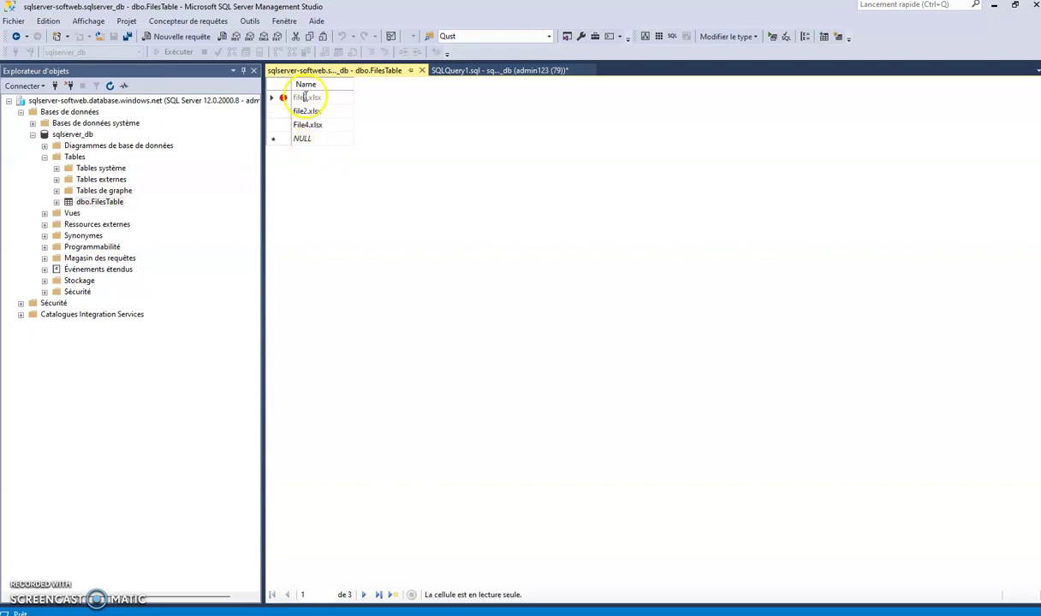
pyautogui.click(284, 100)
pyautogui.rightClick(285, 100)
pyautogui.click(311, 105)
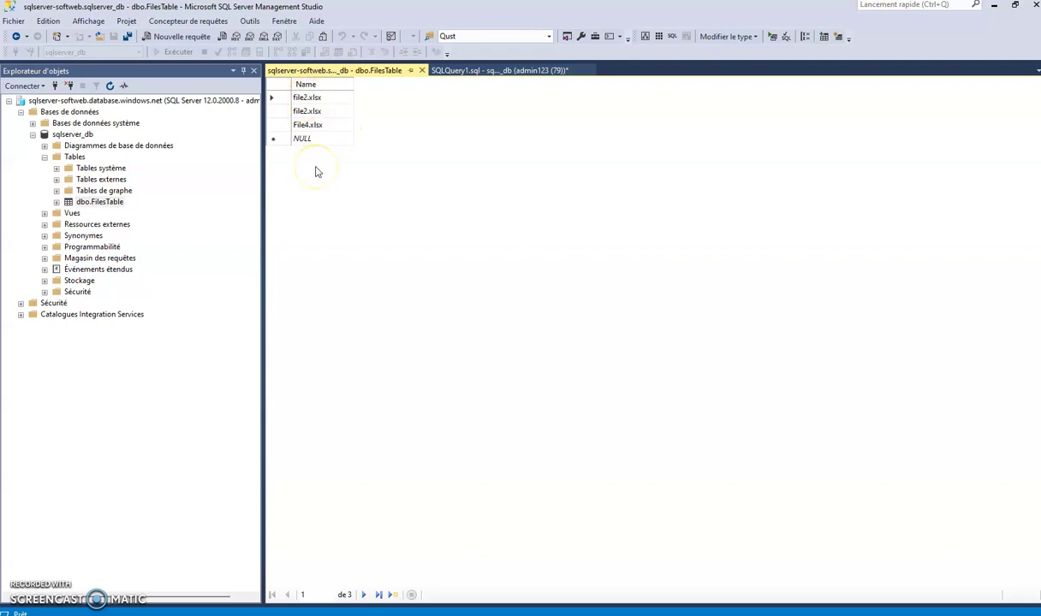
pyautogui.click(319, 121)
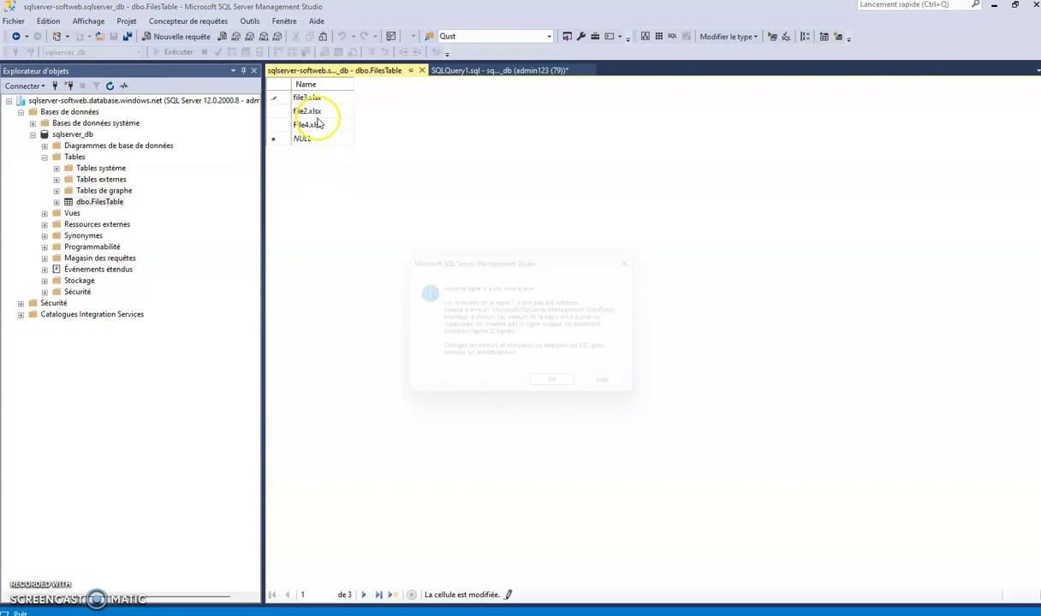
pyautogui.click(558, 388)
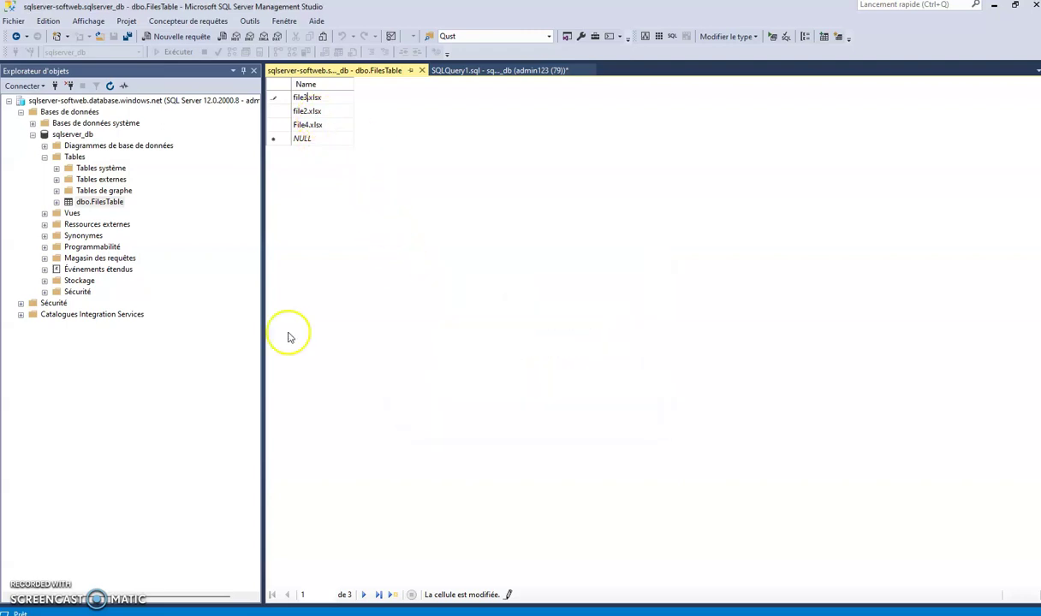
# Discard the pending edit in the first row and reload the table rows by rerunning the grid's query.
pyautogui.rightClick(329, 101)
pyautogui.click(332, 135)
pyautogui.rightClick(327, 101)
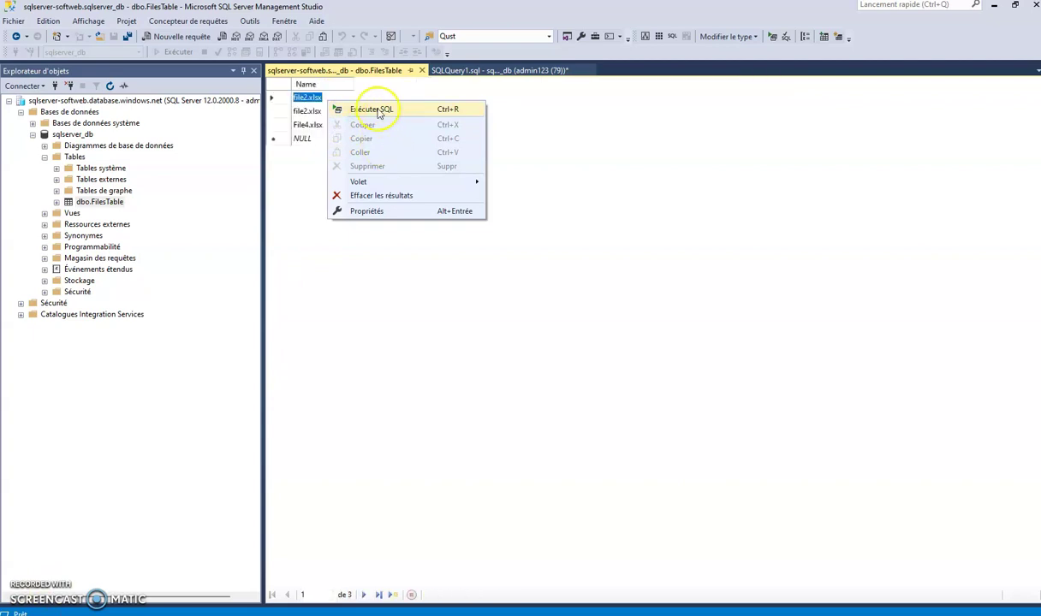
pyautogui.click(377, 110)
pyautogui.rightClick(282, 99)
pyautogui.click(318, 103)
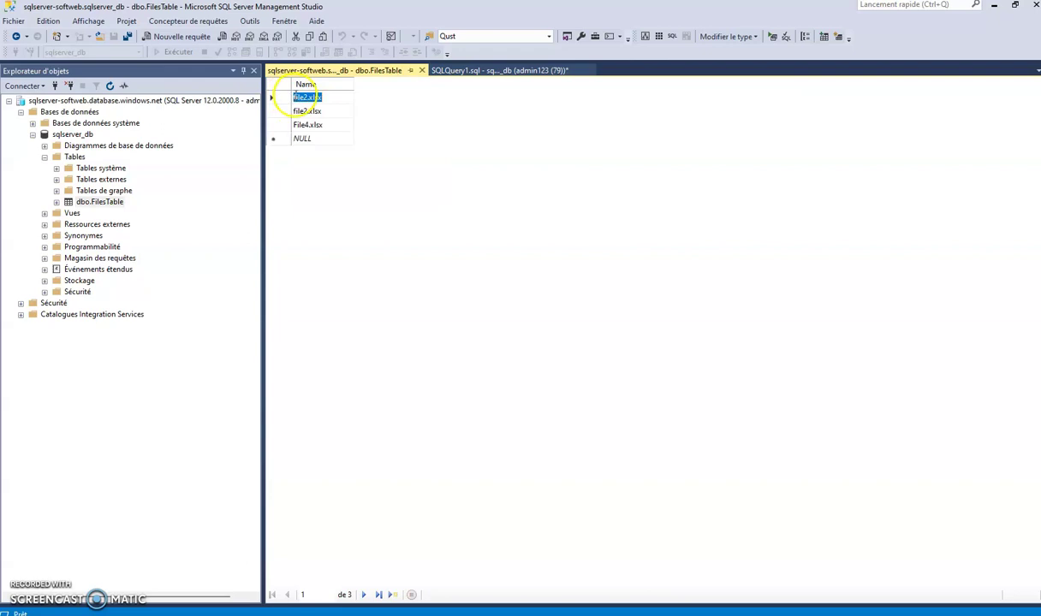
# Try to delete the first row of FilesTable, then cancel the pending change to it.
pyautogui.rightClick(282, 99)
pyautogui.click(319, 164)
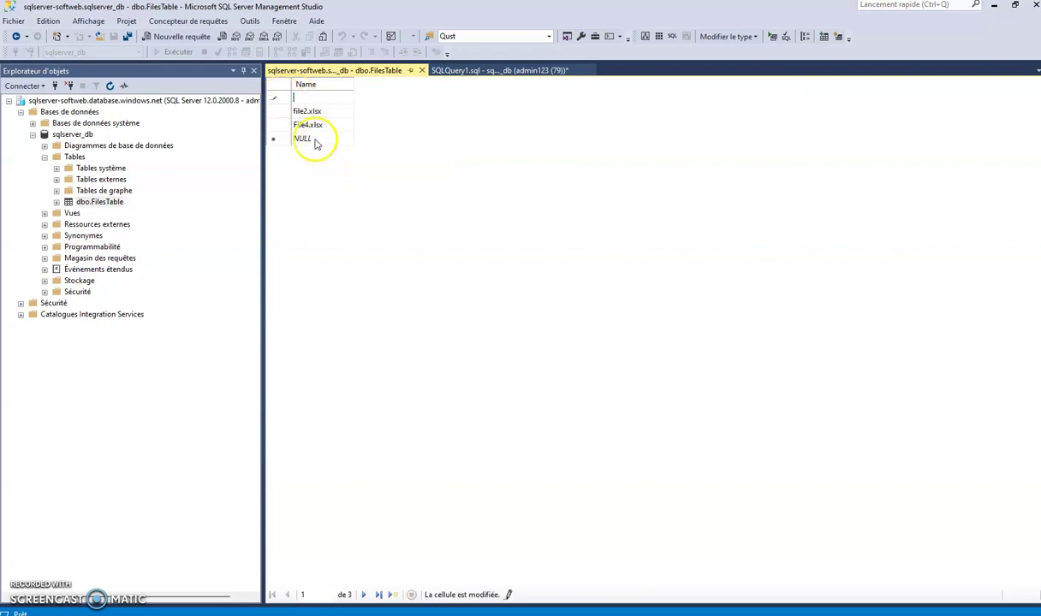
pyautogui.rightClick(279, 98)
pyautogui.click(307, 163)
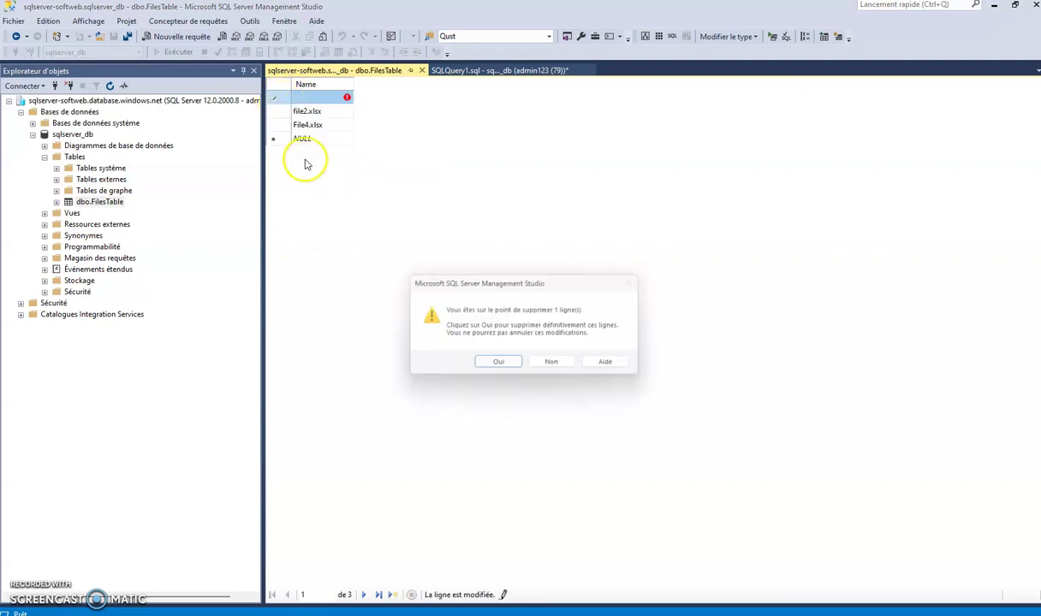
pyautogui.click(481, 367)
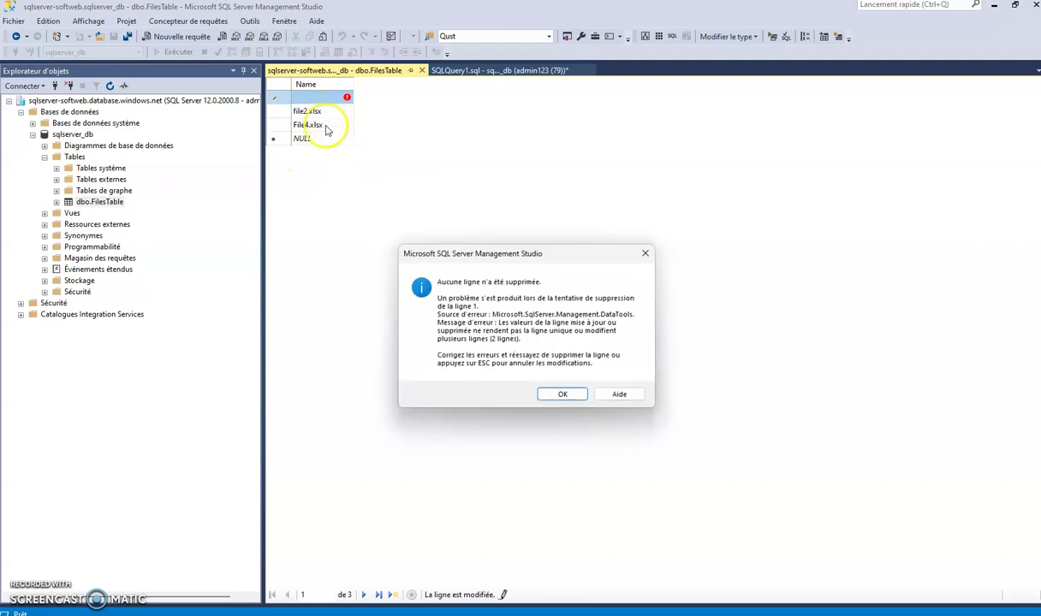
pyautogui.click(558, 394)
pyautogui.press('Escape')
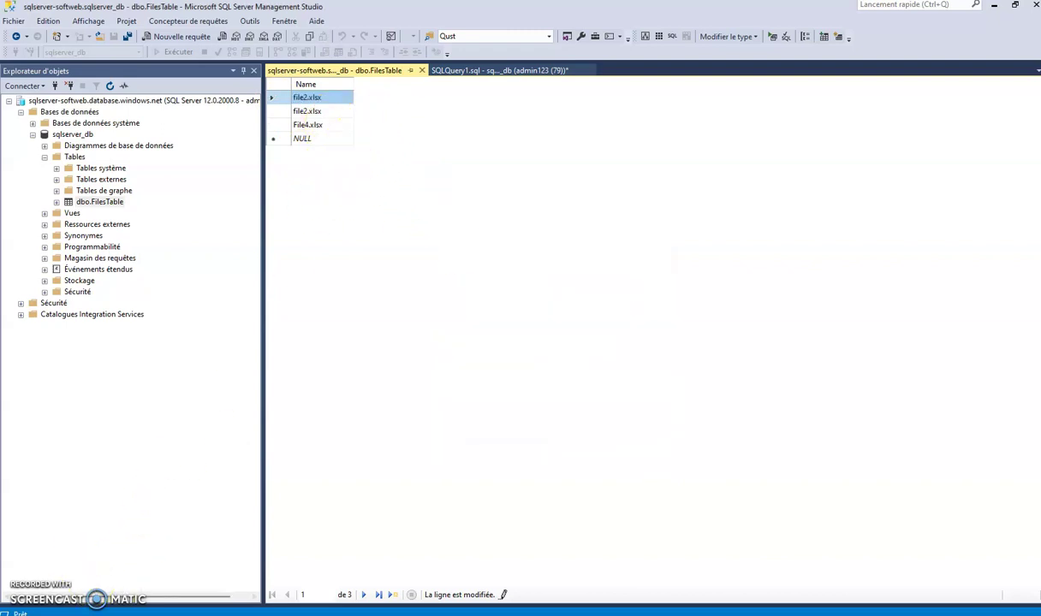
# Compare the file names in FilesTable with the Excel files in the mydir folder of mycontainer in the Azure portal.
pyautogui.click(308, 97)
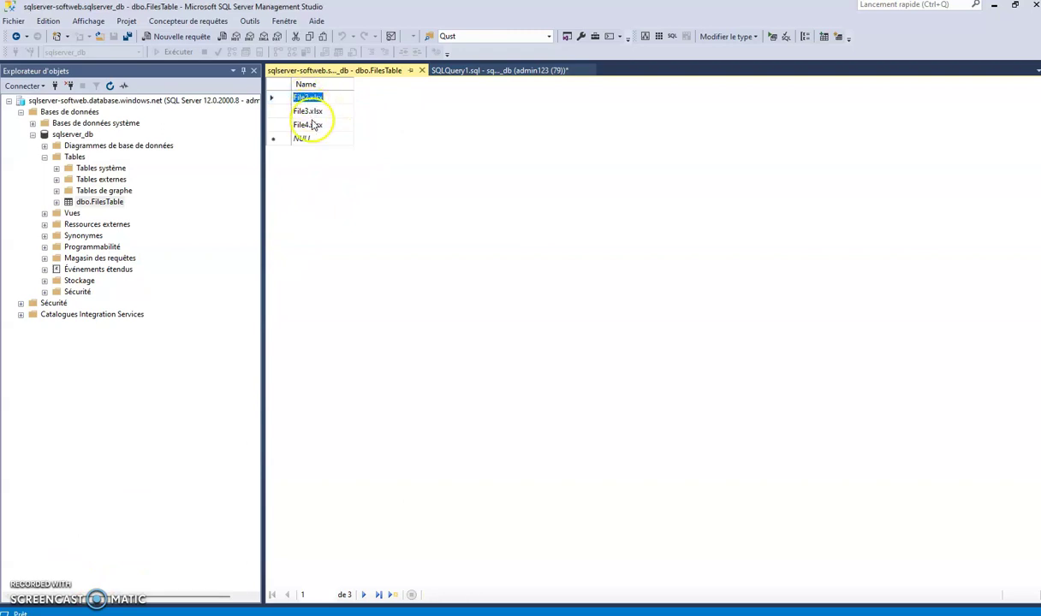
pyautogui.moveTo(522, 611)
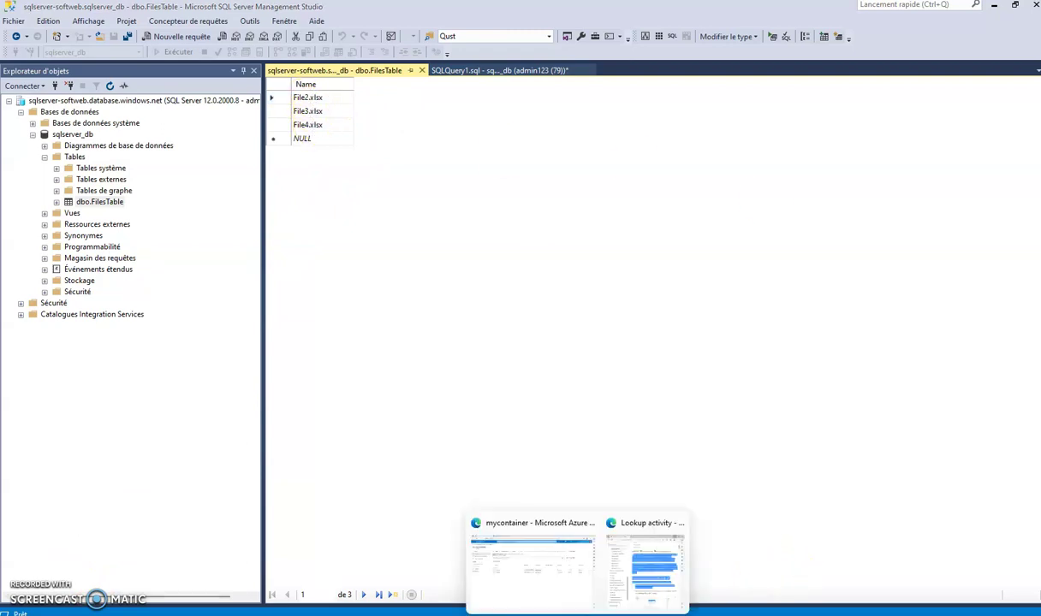
pyautogui.click(492, 572)
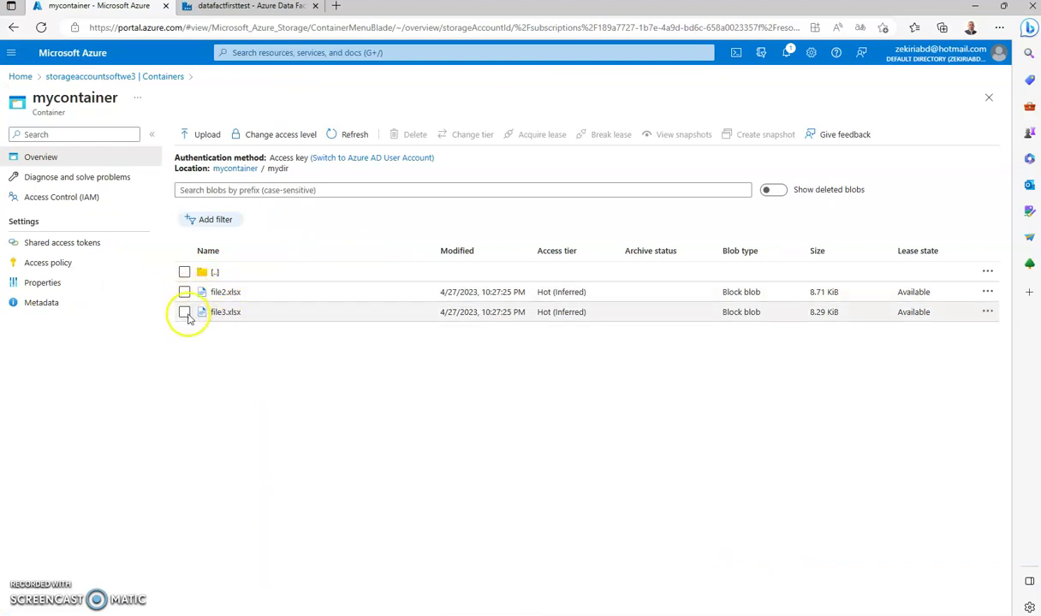
pyautogui.moveTo(627, 583)
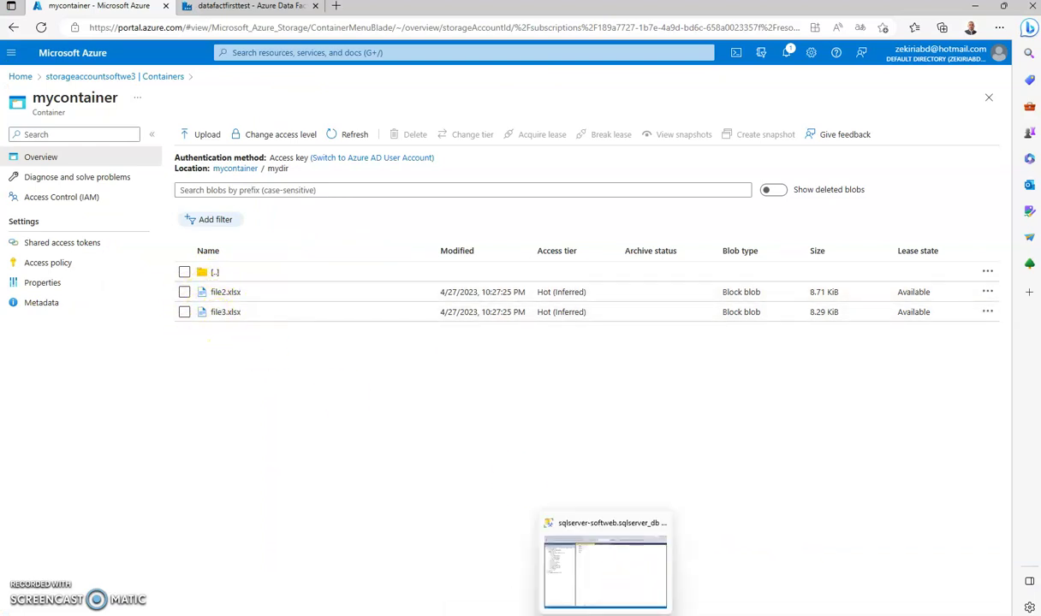
pyautogui.click(575, 539)
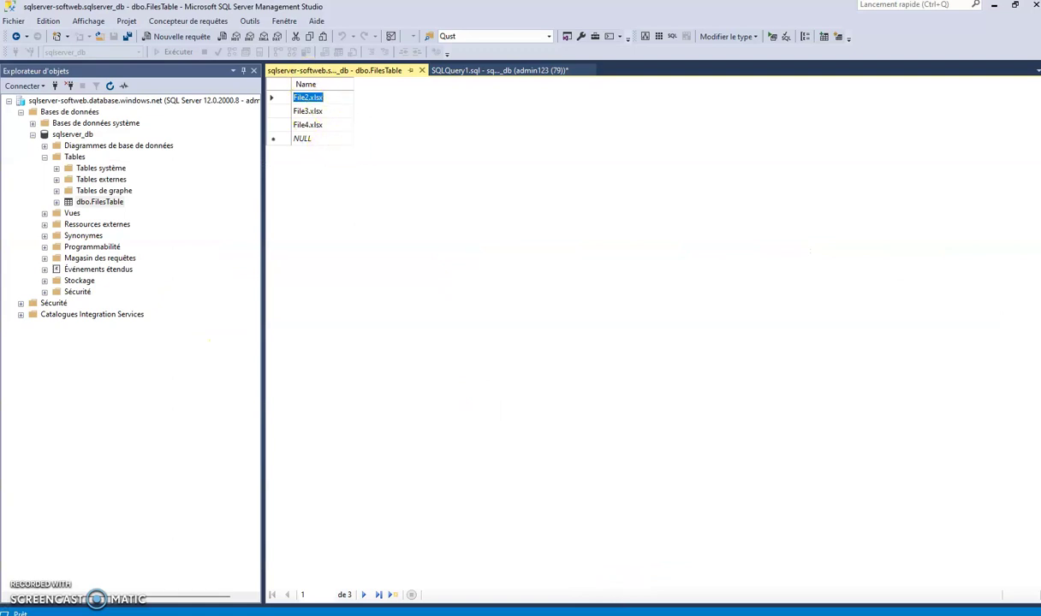
pyautogui.click(995, 6)
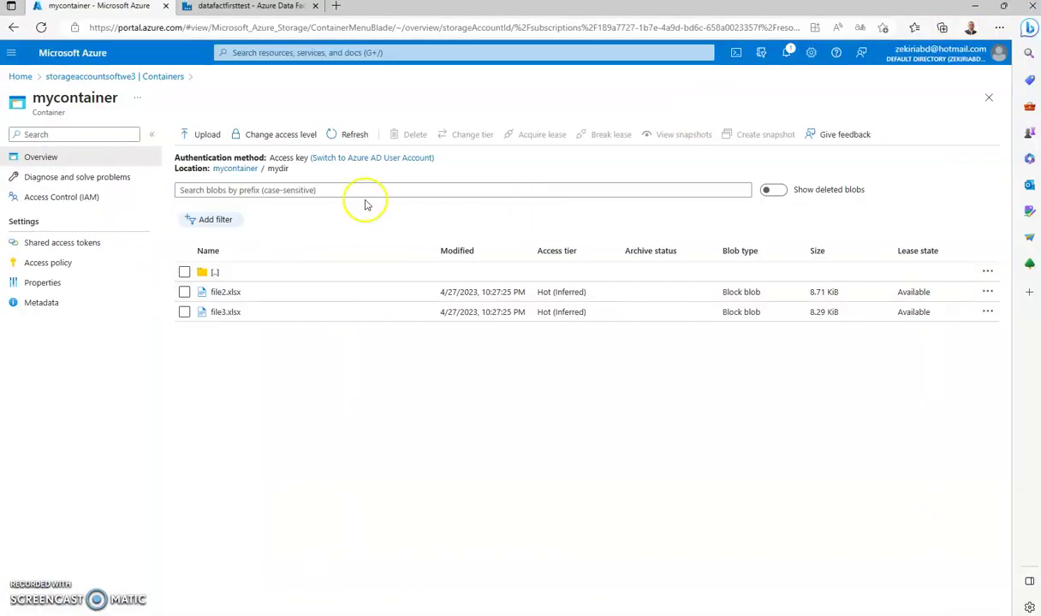
# Switch to Azure Data Factory, run pipeline2 in debug with FileName set to File4.xlsx, and refresh the activity runs.
pyautogui.click(225, 7)
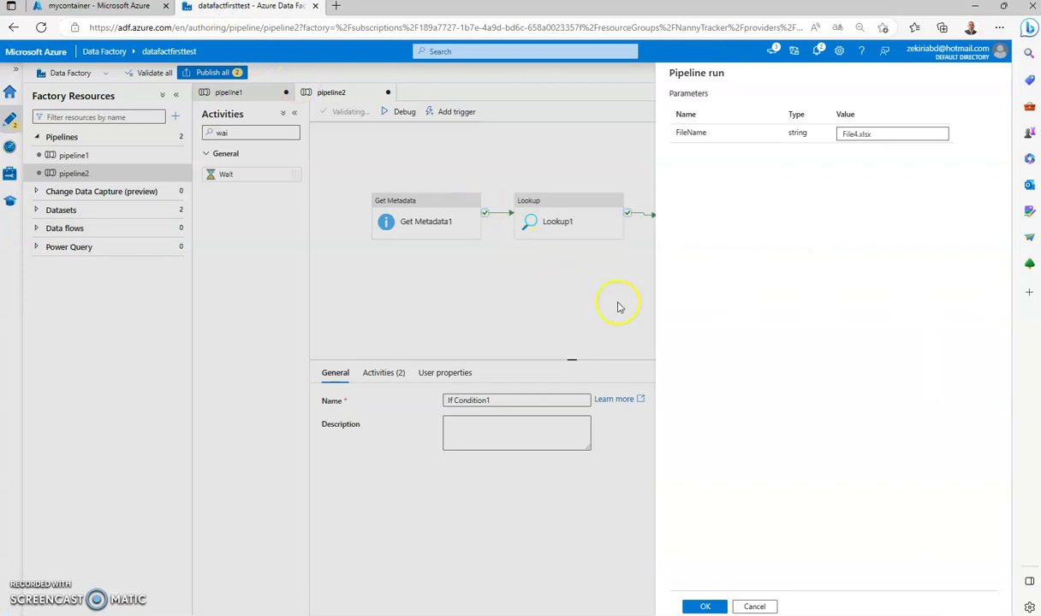
pyautogui.moveTo(862, 134); pyautogui.dragTo(873, 134)
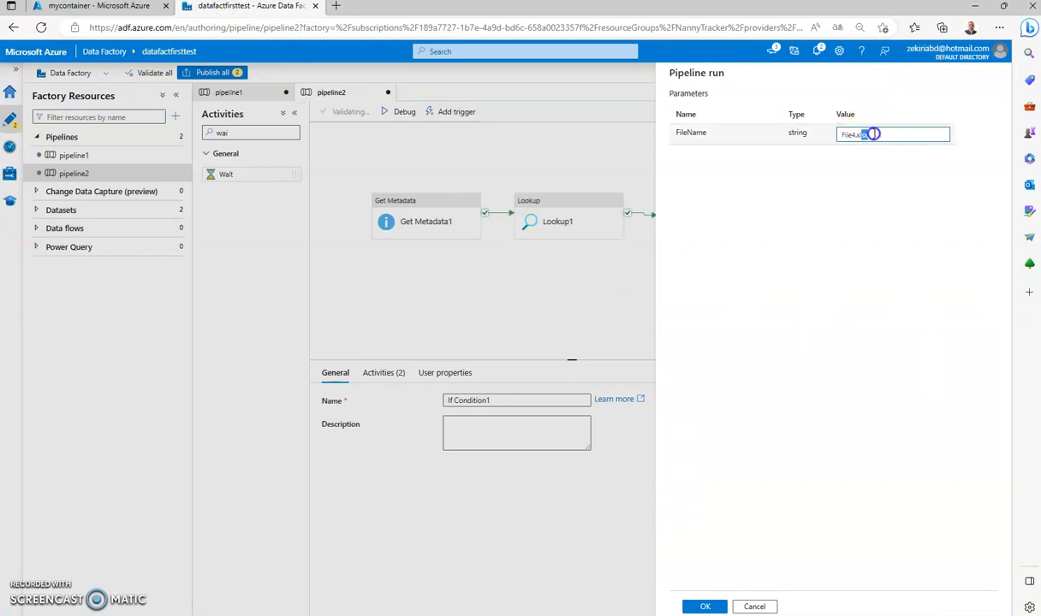
pyautogui.click(704, 607)
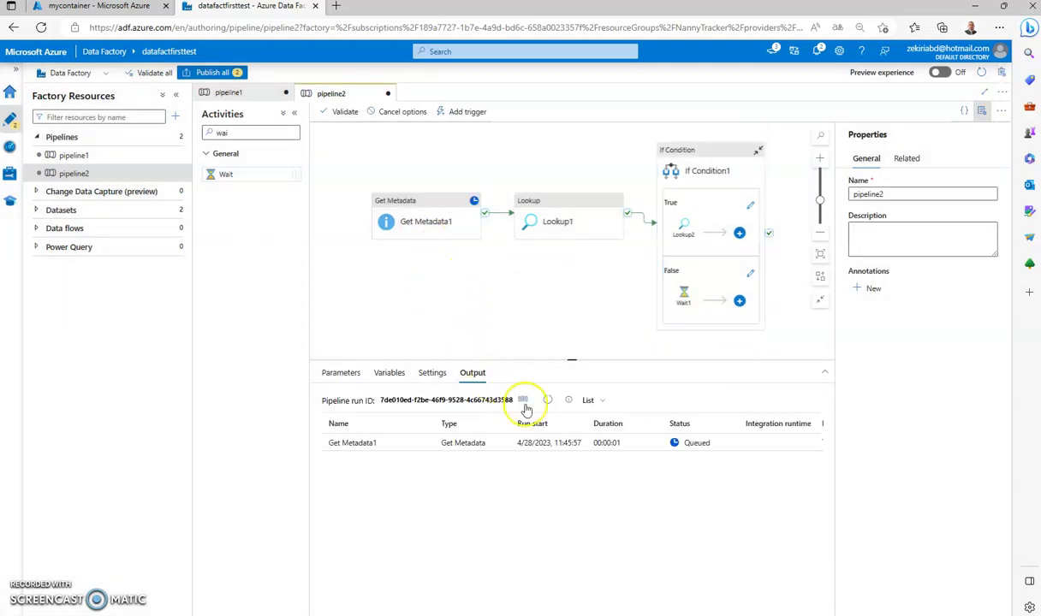
pyautogui.click(548, 402)
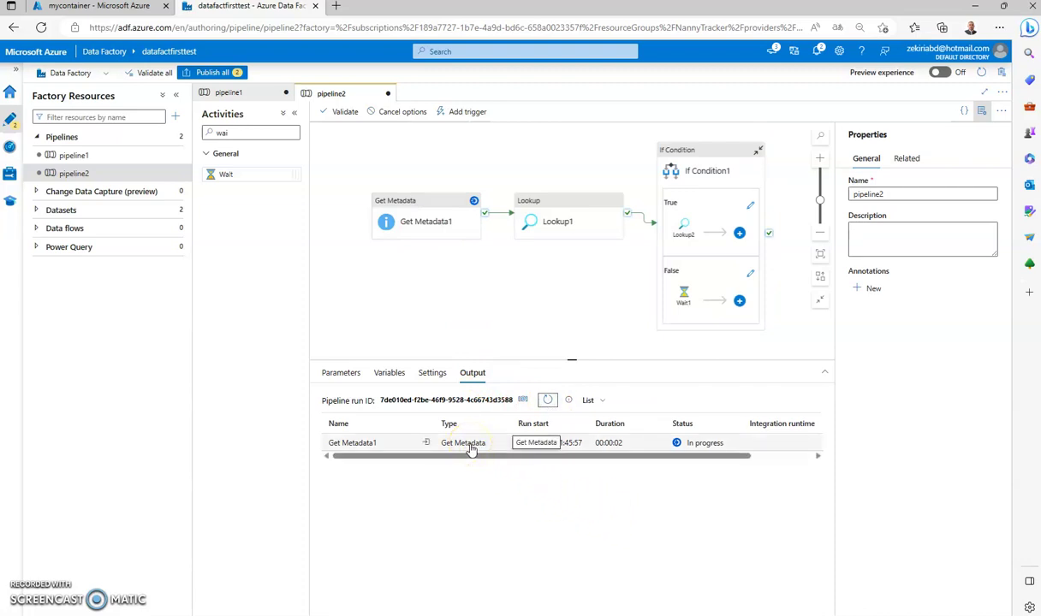
pyautogui.click(548, 401)
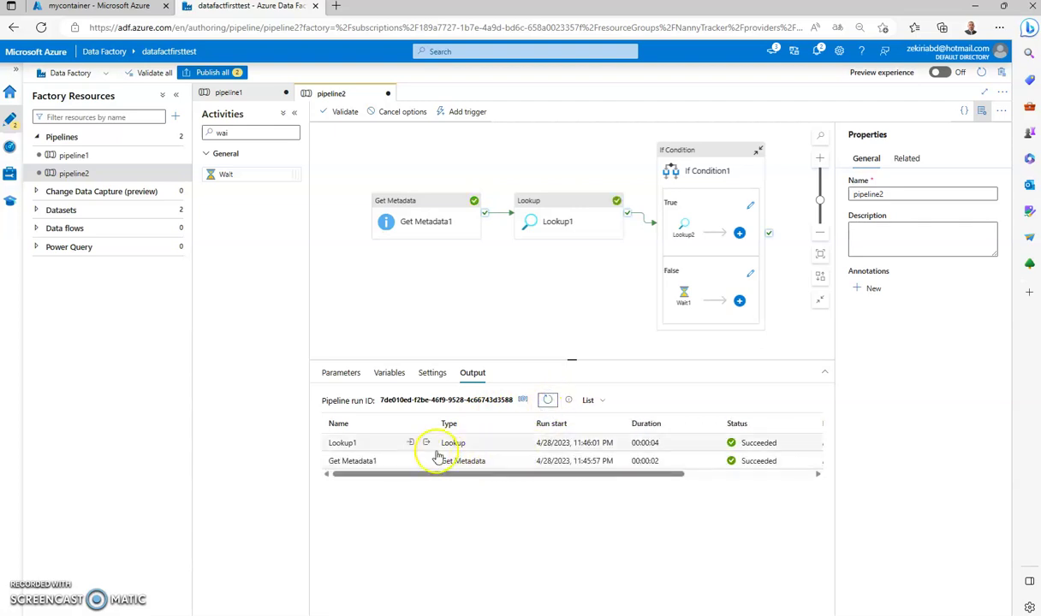
# Examine the firstRow value in the output of the Lookup1 activity run and close the output.
pyautogui.click(413, 443)
pyautogui.scroll(-5, 374, 359)
pyautogui.scroll(5, 388, 375)
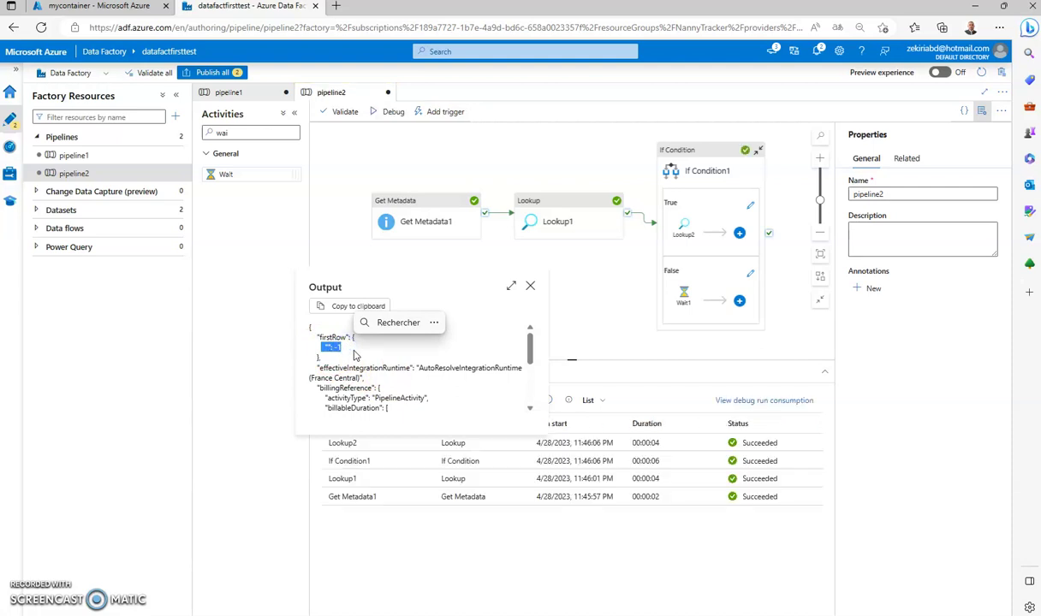
pyautogui.click(530, 286)
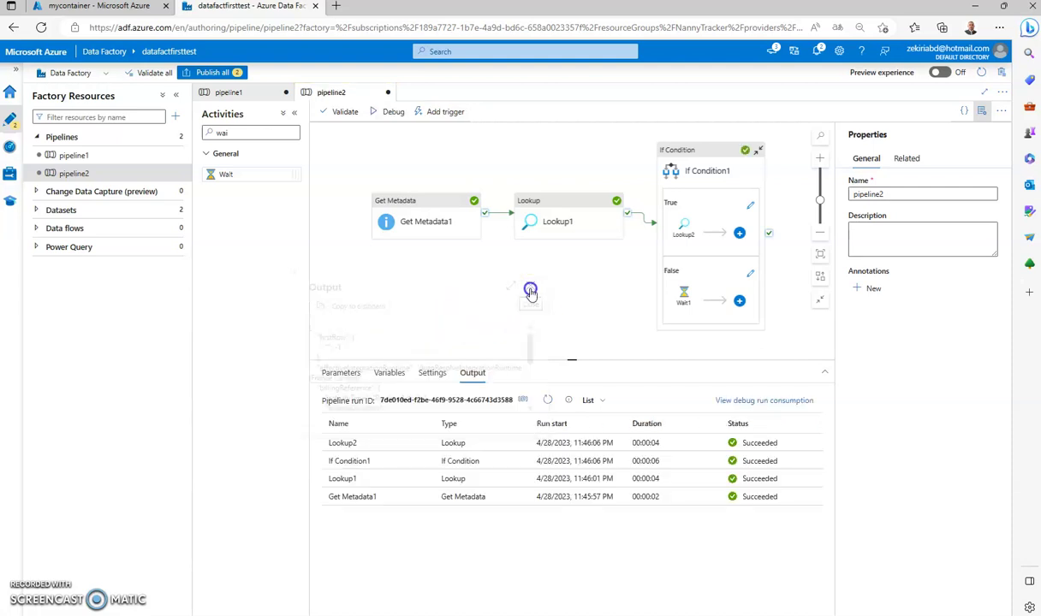
pyautogui.click(458, 443)
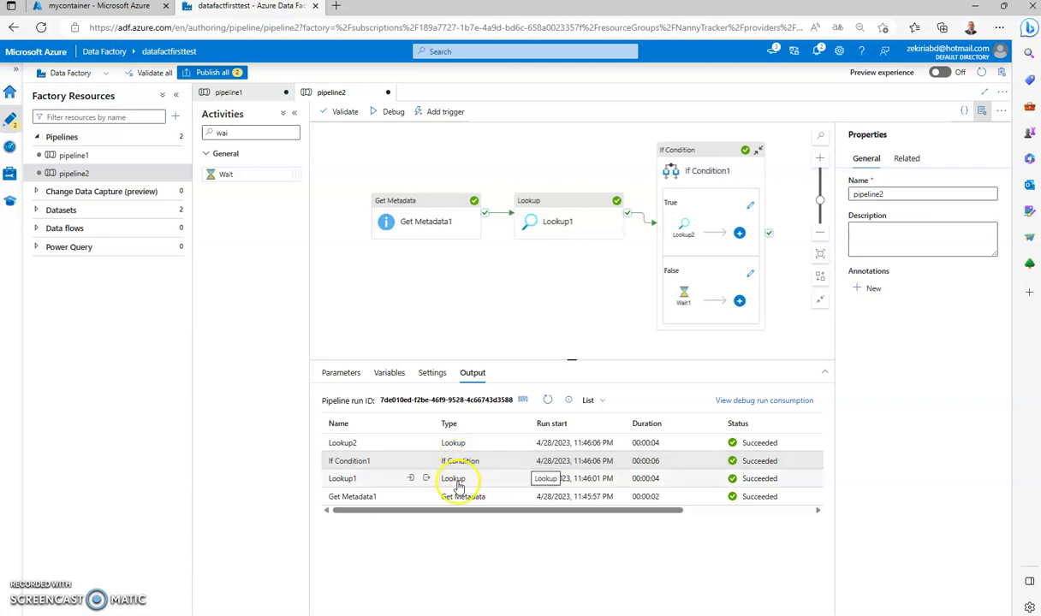
pyautogui.click(426, 478)
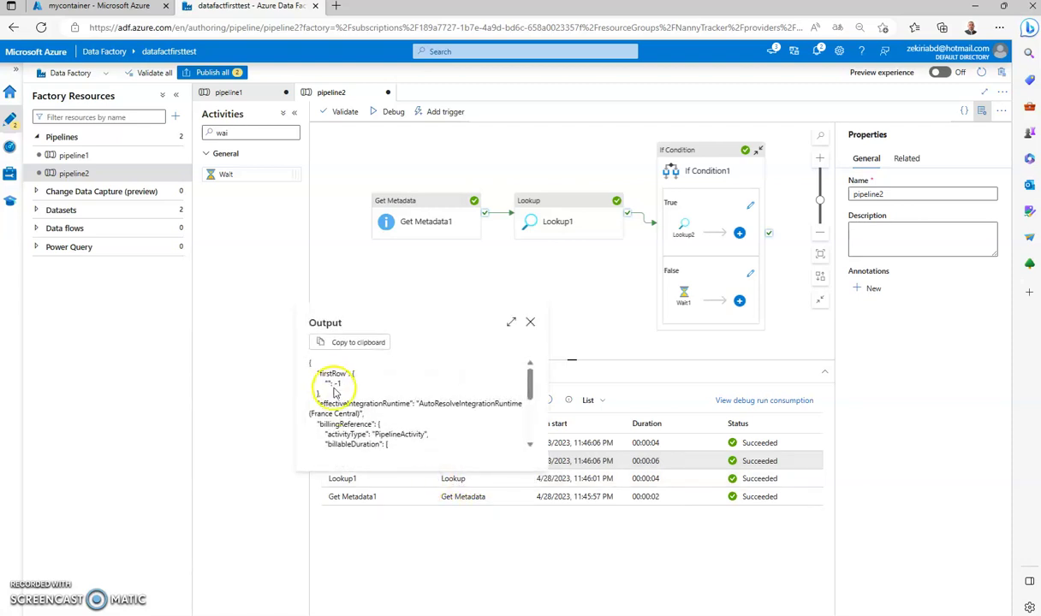
pyautogui.click(530, 322)
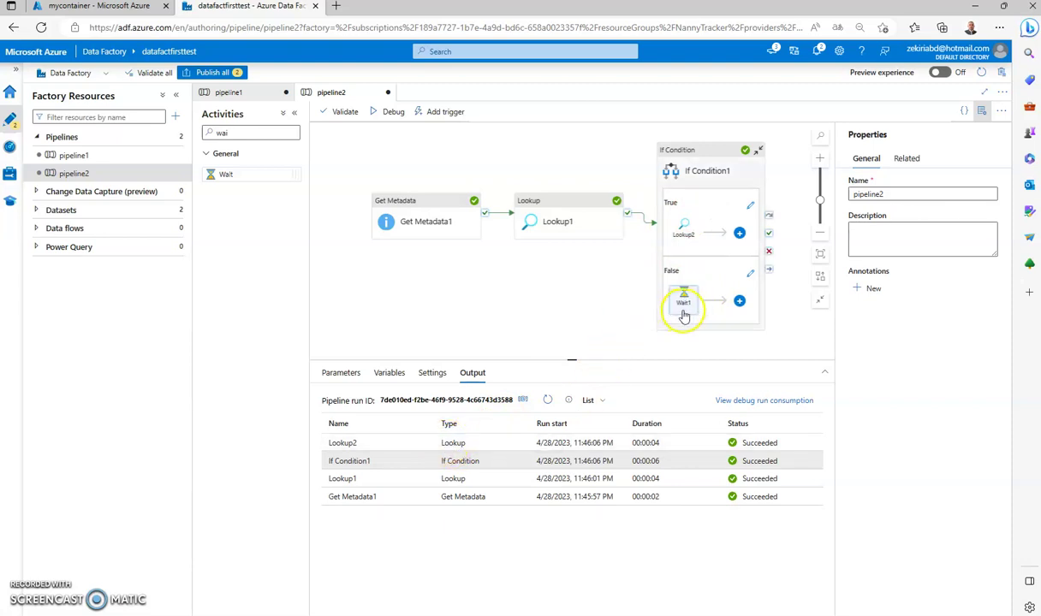
# Examine the firstRow value in the output of the Lookup2 activity run.
pyautogui.click(428, 444)
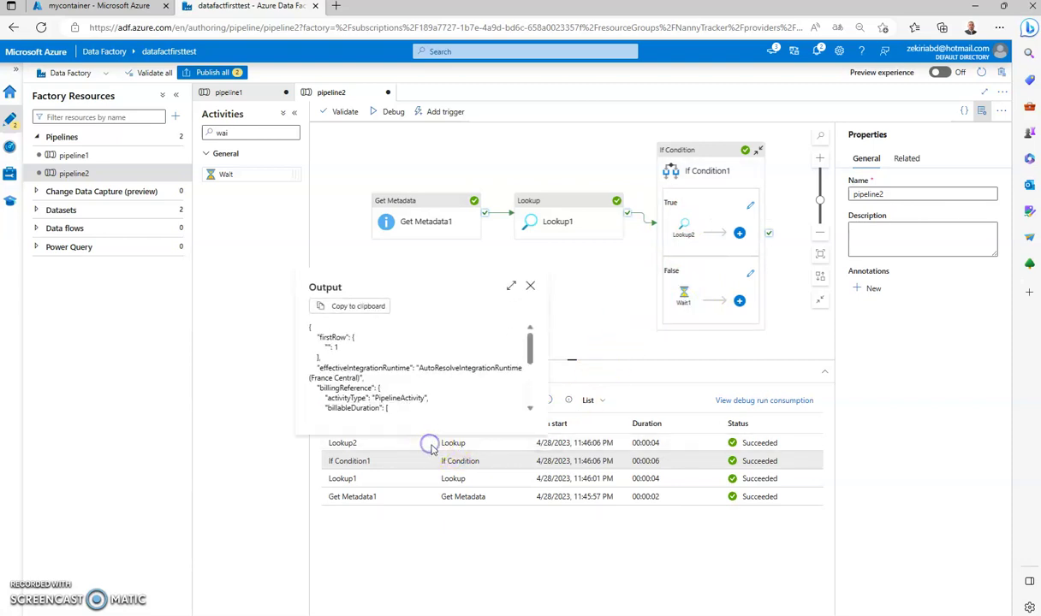
pyautogui.moveTo(318, 337); pyautogui.dragTo(344, 347)
pyautogui.click(348, 354)
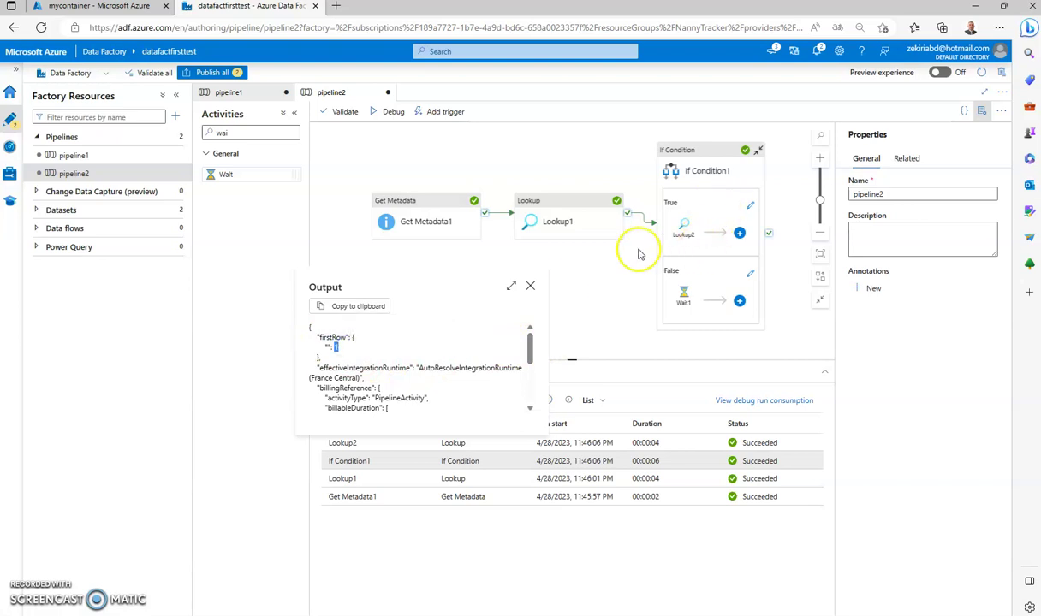
pyautogui.moveTo(531, 347); pyautogui.dragTo(537, 383)
# Switch to SQL Server Management Studio, undo the delete edit to restore the SELECT TOP (1000) query on FilesTable, and run it.
pyautogui.click(509, 557)
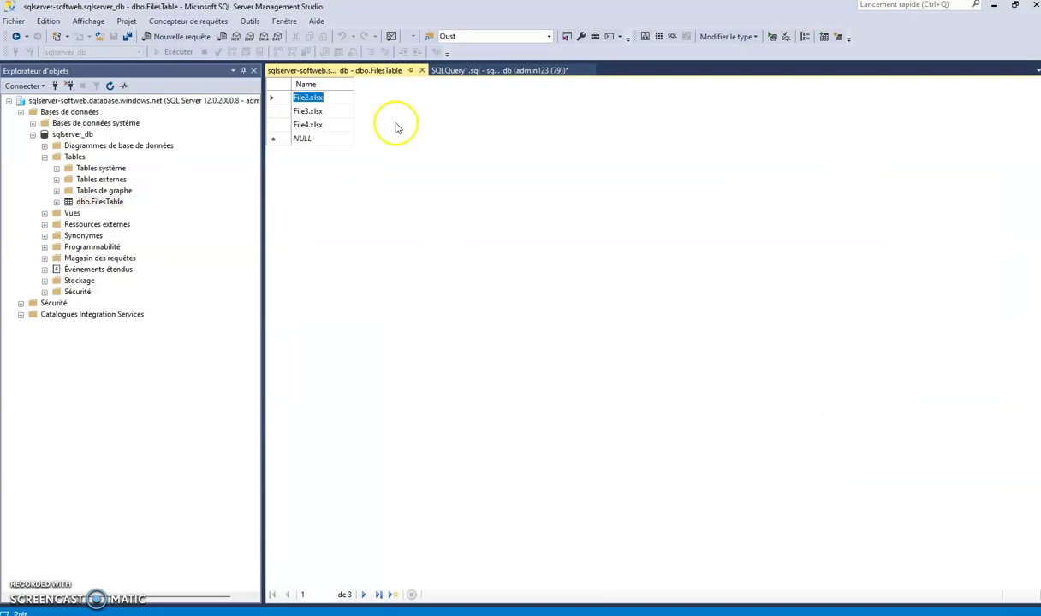
pyautogui.click(470, 70)
pyautogui.click(375, 157)
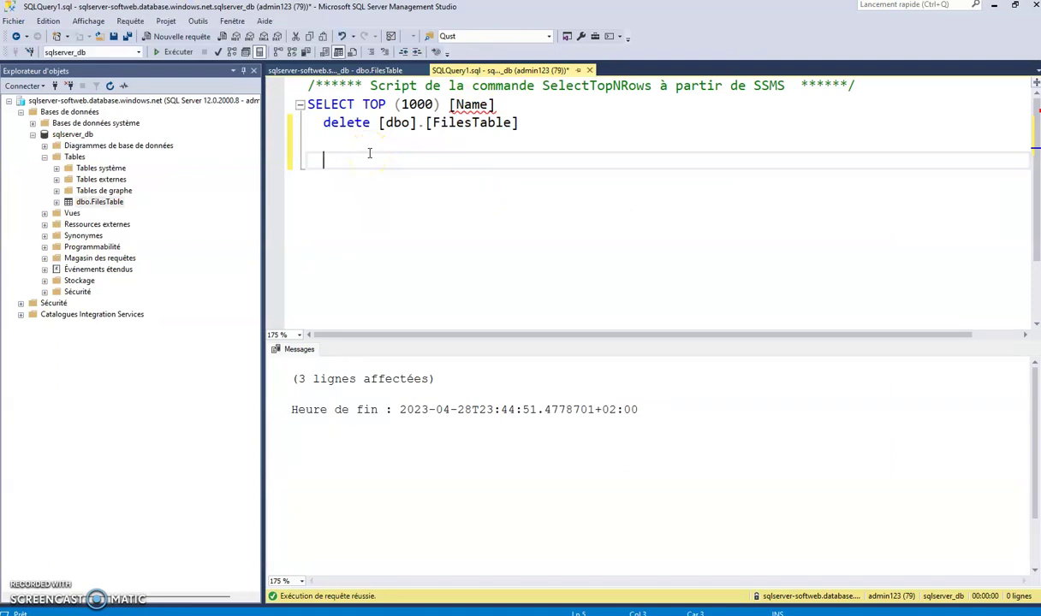
pyautogui.hotkey('ctrl', 'z')
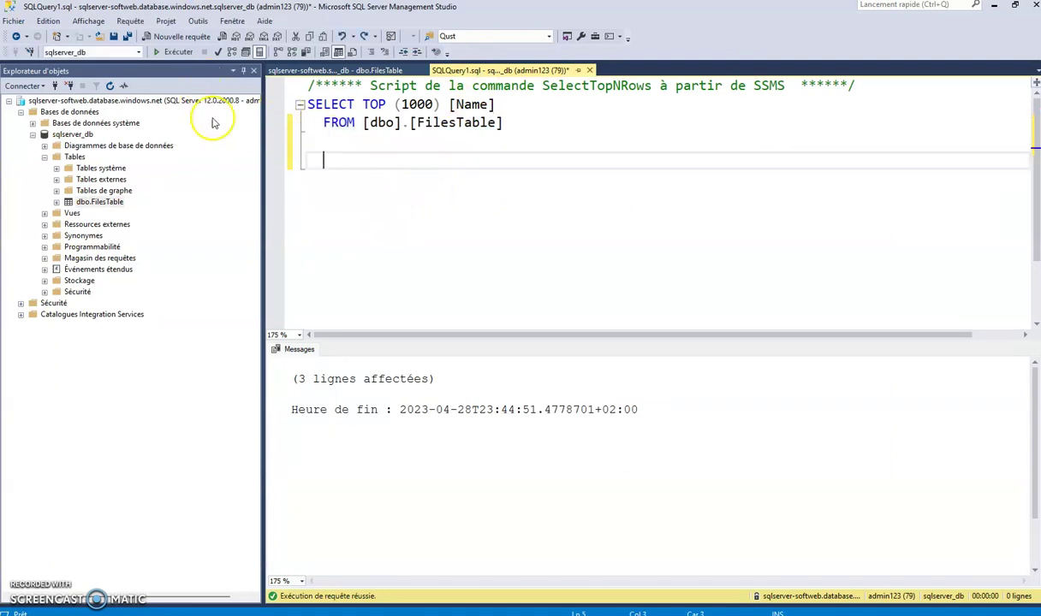
pyautogui.click(175, 51)
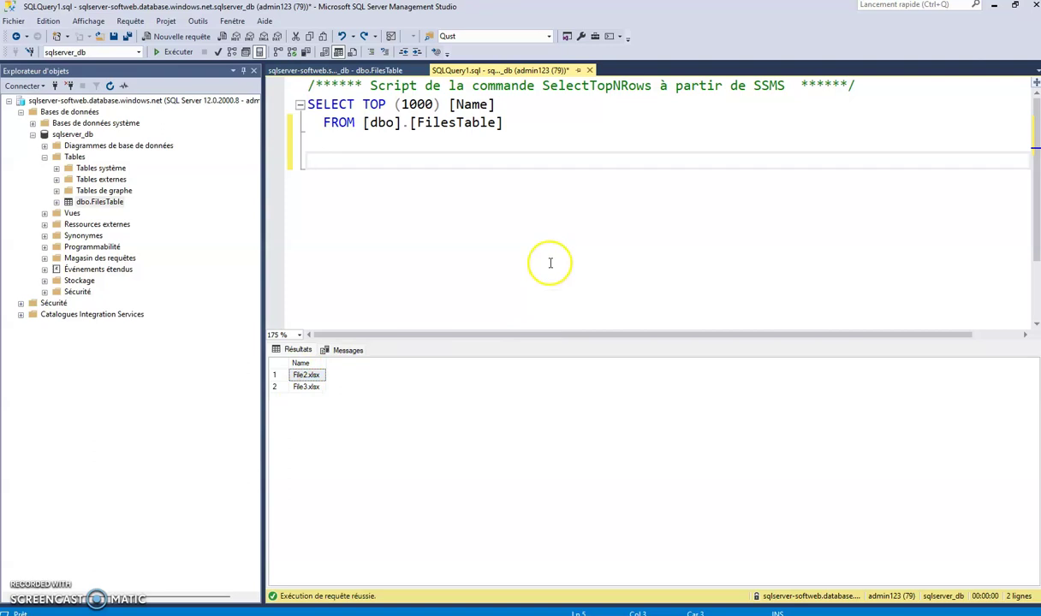
# Return to Azure Data Factory and examine the query expression in Lookup1's settings, closing the expression builder without changes.
pyautogui.click(993, 9)
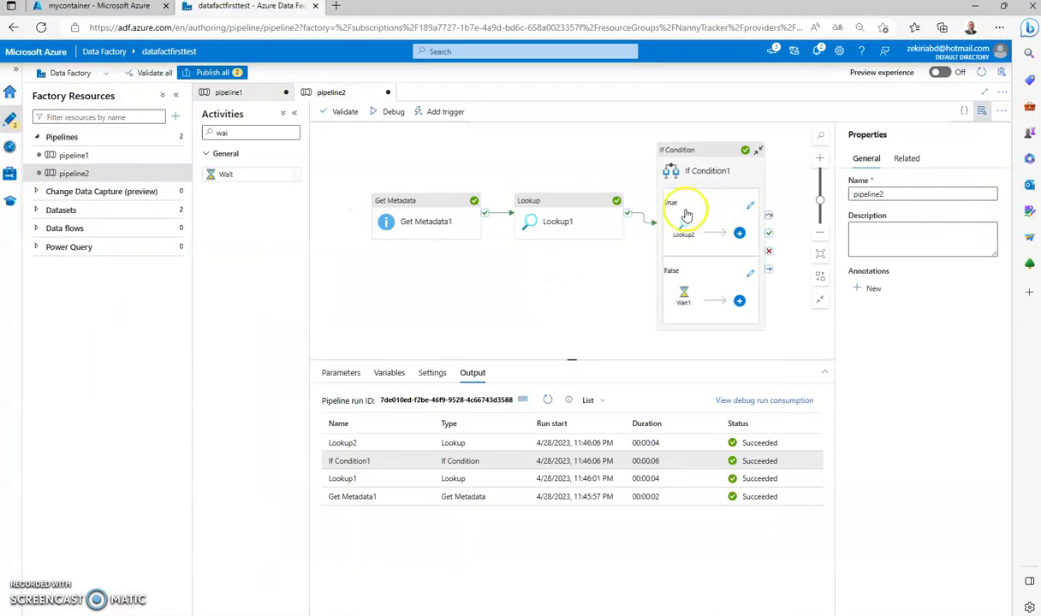
pyautogui.click(565, 227)
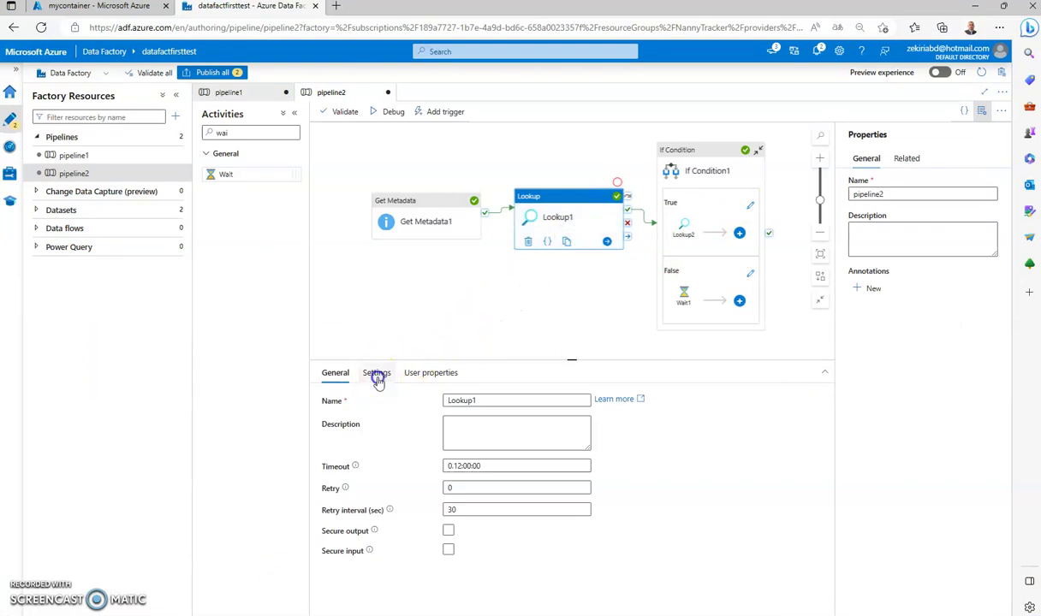
pyautogui.click(377, 377)
pyautogui.click(529, 464)
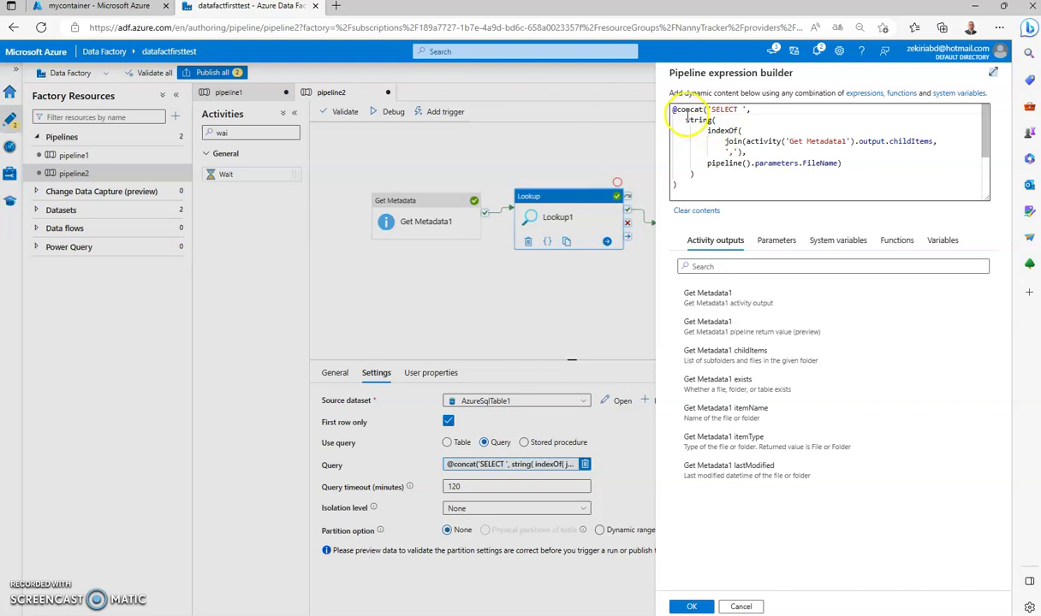
pyautogui.moveTo(675, 111); pyautogui.dragTo(737, 181)
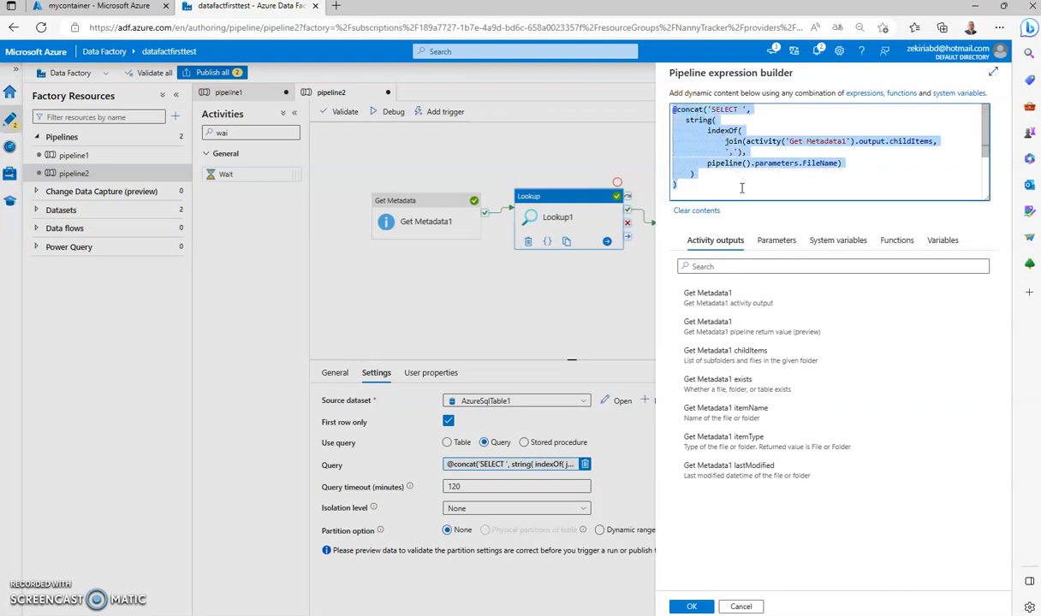
pyautogui.click(748, 608)
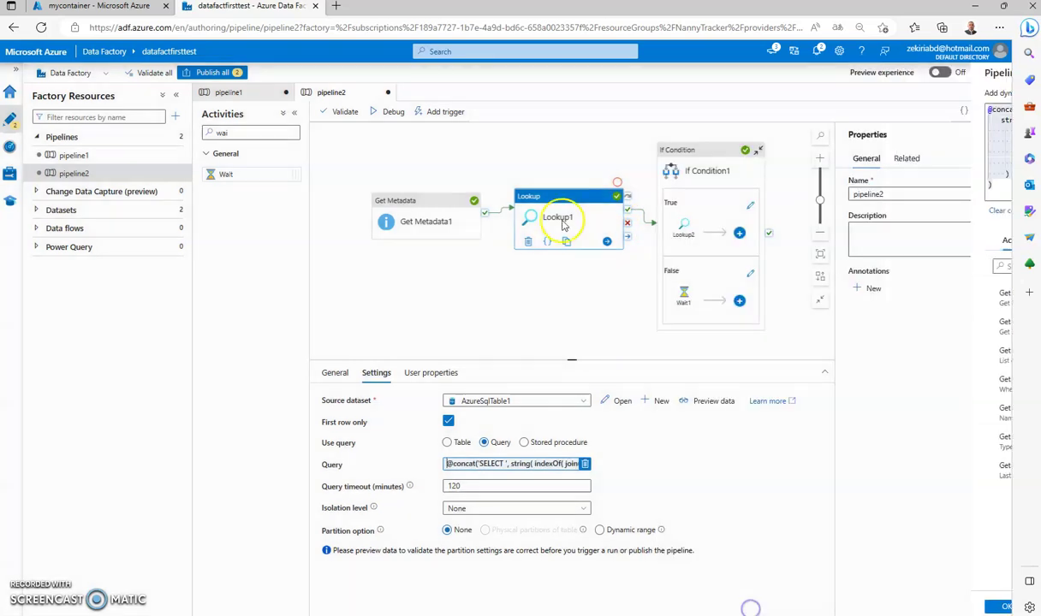
# Examine the DELETE query expression of Lookup2 in If Condition1's True activities, close it without changes and return to pipeline2.
pyautogui.click(702, 213)
pyautogui.click(749, 205)
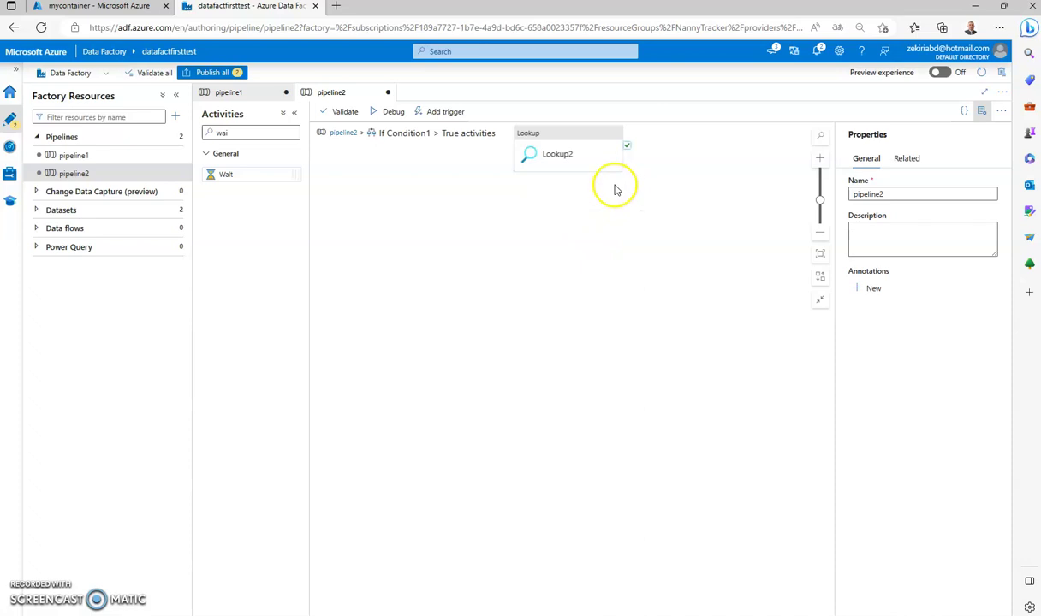
pyautogui.click(582, 167)
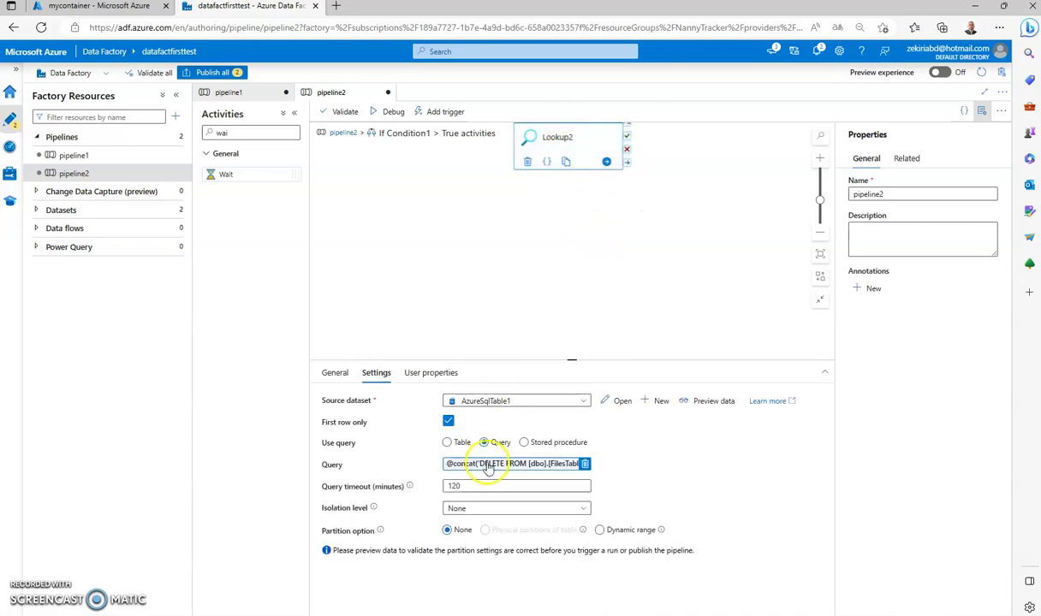
pyautogui.click(488, 466)
pyautogui.moveTo(710, 111); pyautogui.dragTo(843, 109)
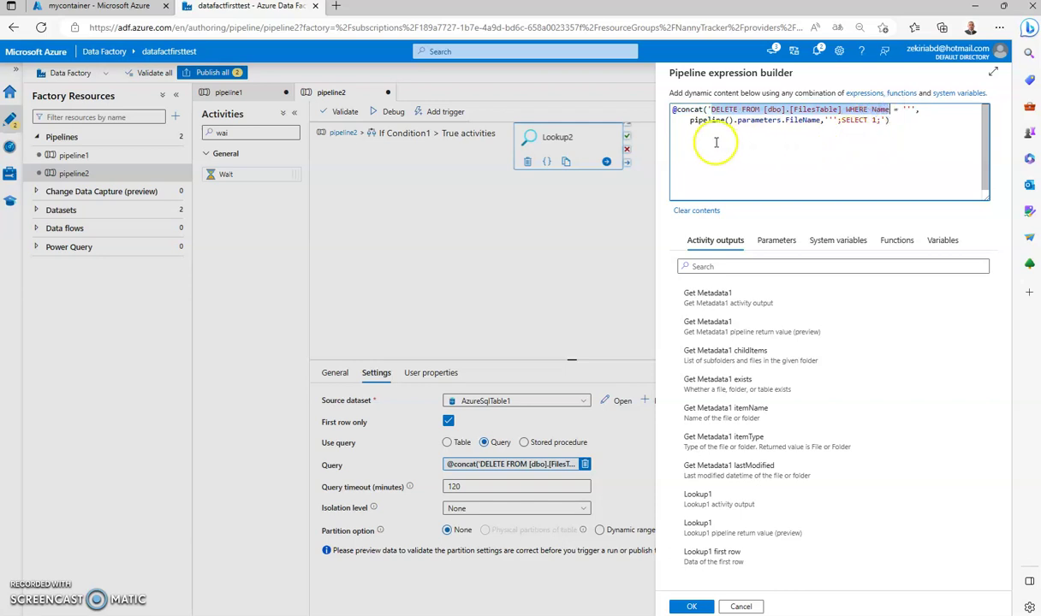
pyautogui.moveTo(689, 120); pyautogui.dragTo(822, 122)
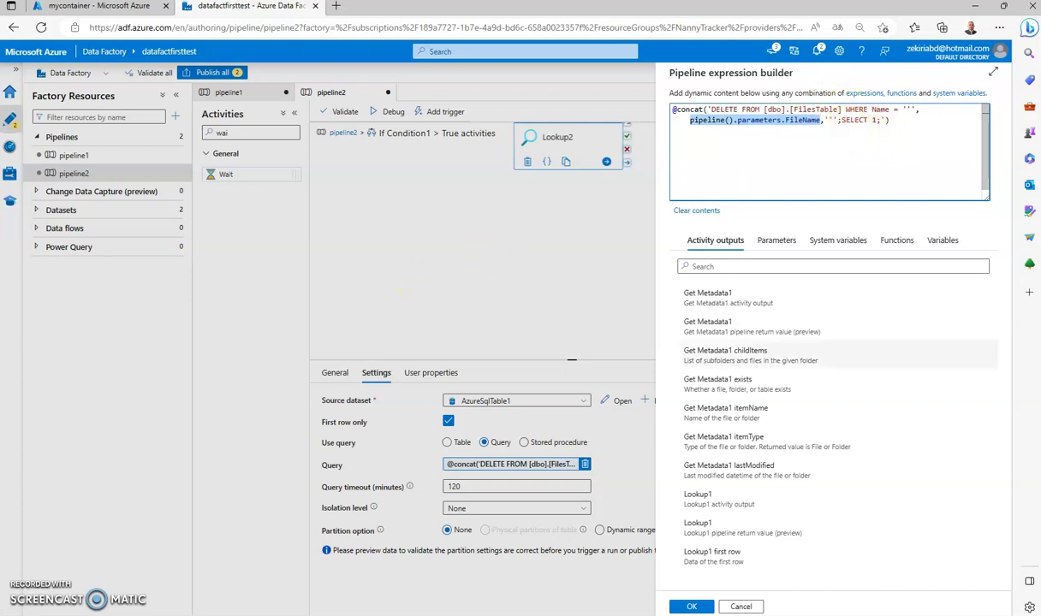
pyautogui.click(741, 606)
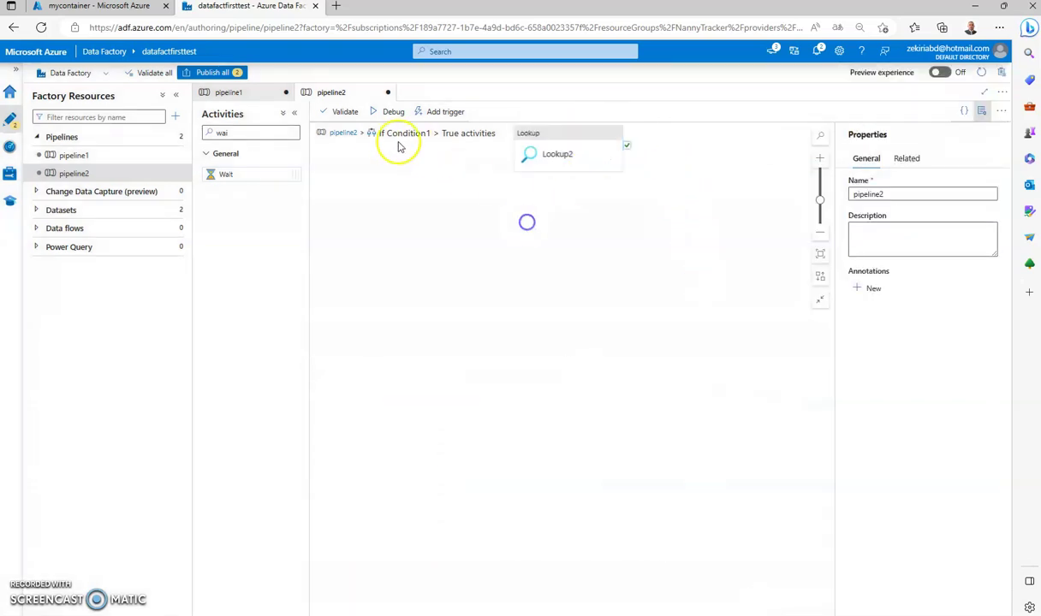
pyautogui.click(344, 134)
# Check which dataset Get Metadata1 uses and examine the container, directory and file name in the Excel1 dataset's file path.
pyautogui.click(709, 188)
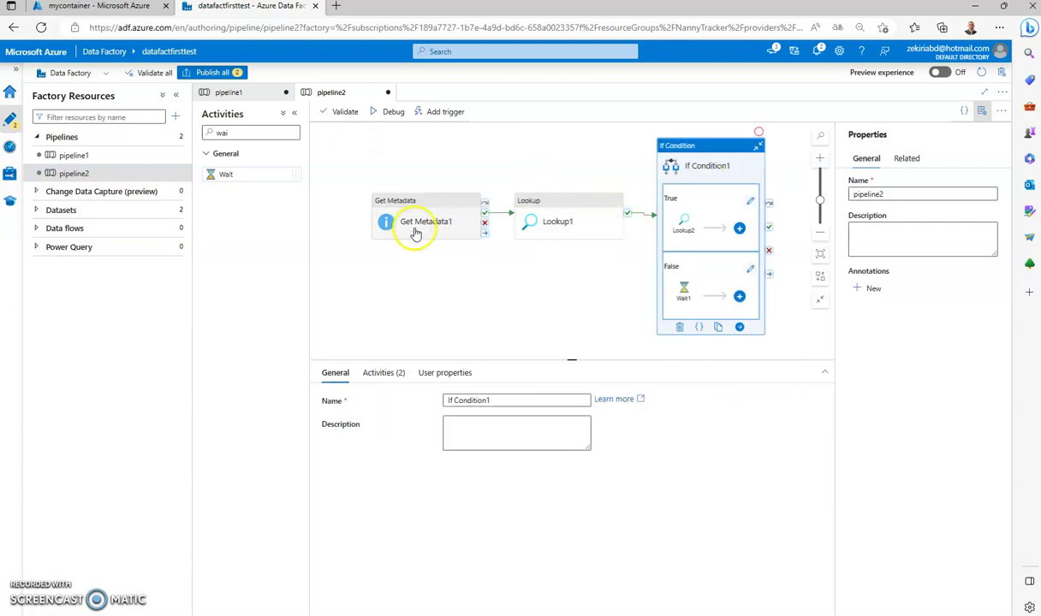
pyautogui.click(422, 226)
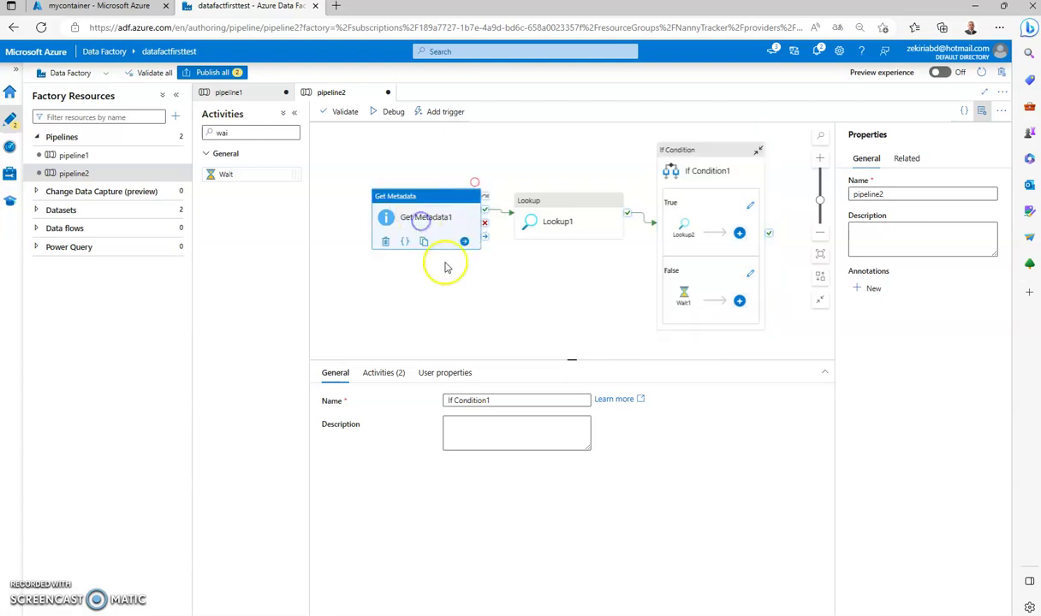
pyautogui.click(376, 374)
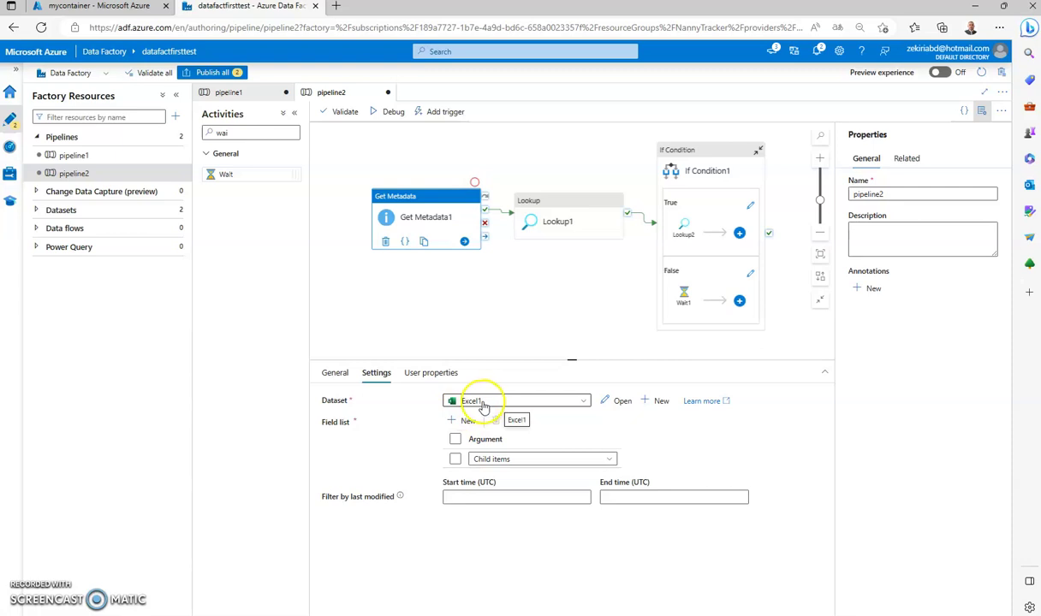
pyautogui.click(36, 209)
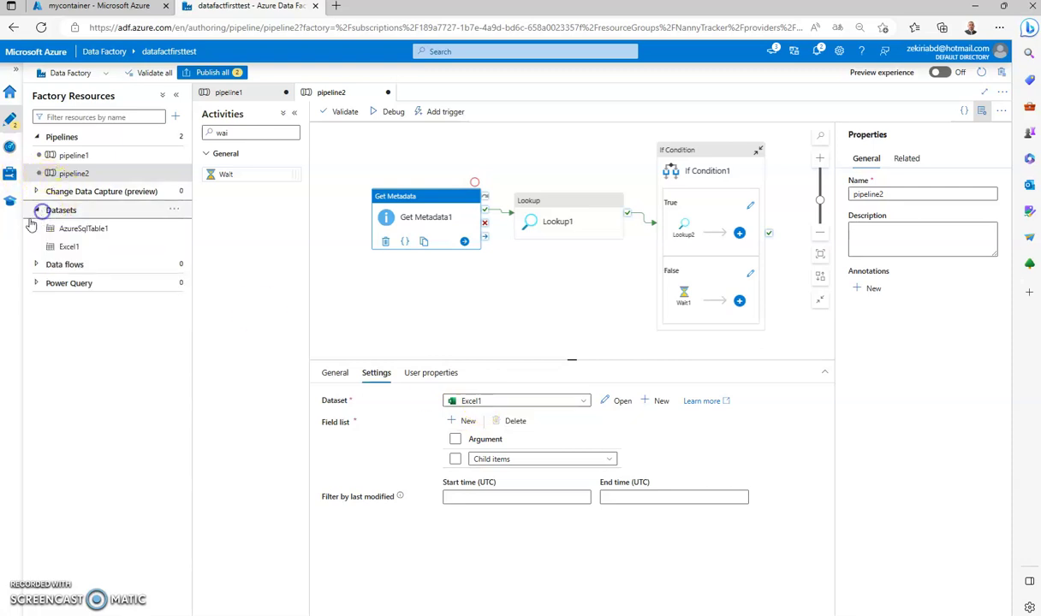
pyautogui.click(72, 248)
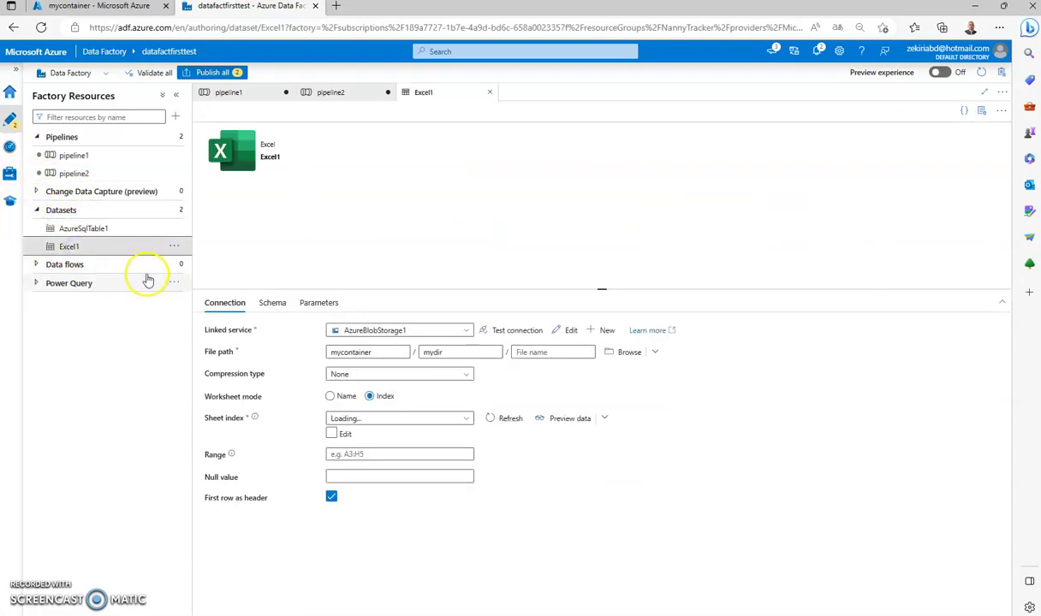
pyautogui.doubleClick(458, 355)
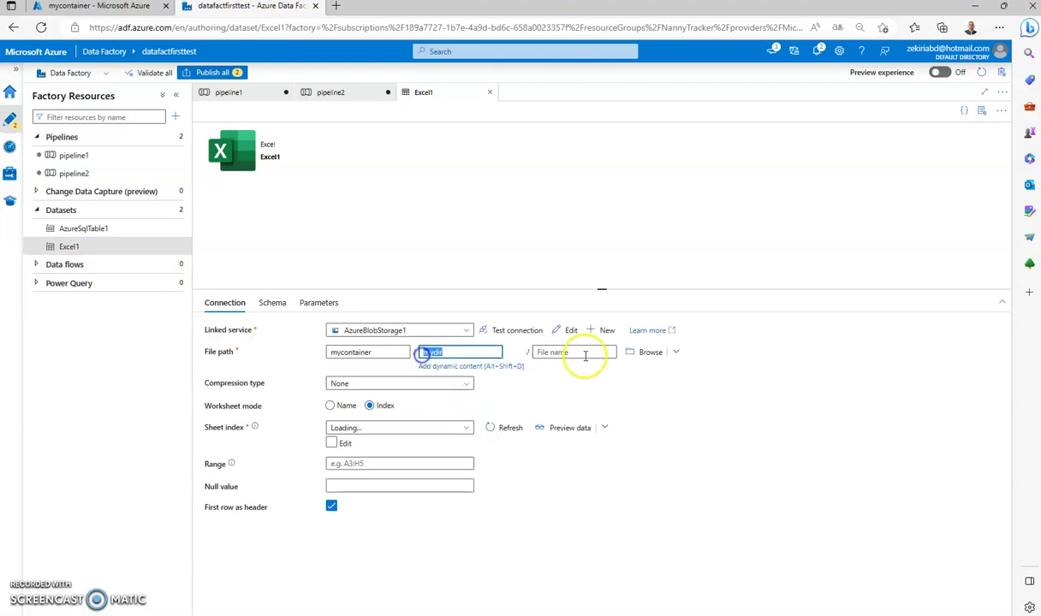
pyautogui.click(537, 353)
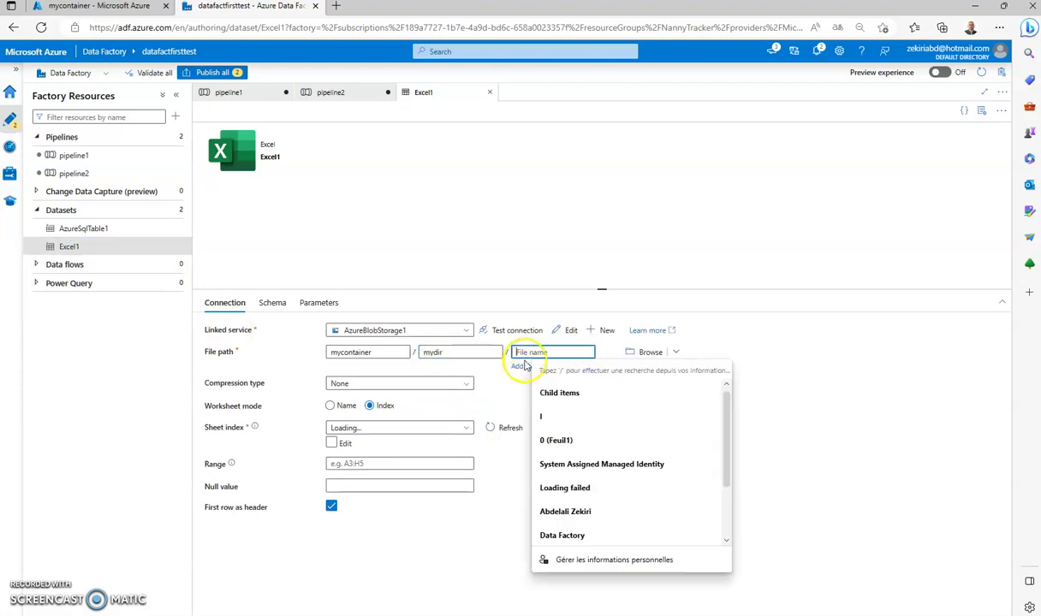
pyautogui.doubleClick(425, 353)
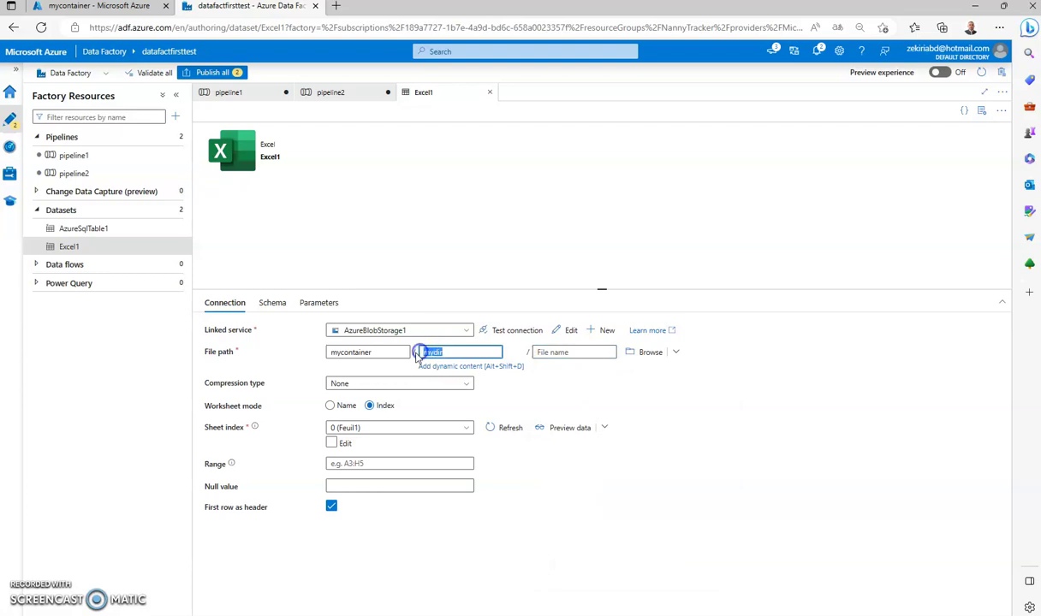
# Return to pipeline2 and examine the argument options available in Get Metadata1's field list, leaving Child items selected.
pyautogui.click(73, 173)
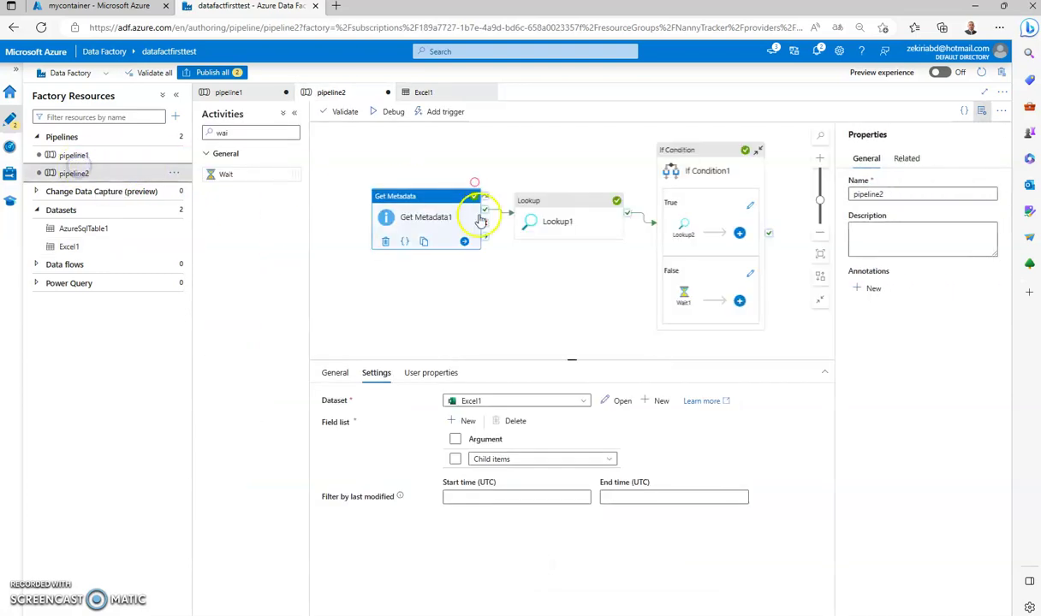
pyautogui.click(563, 214)
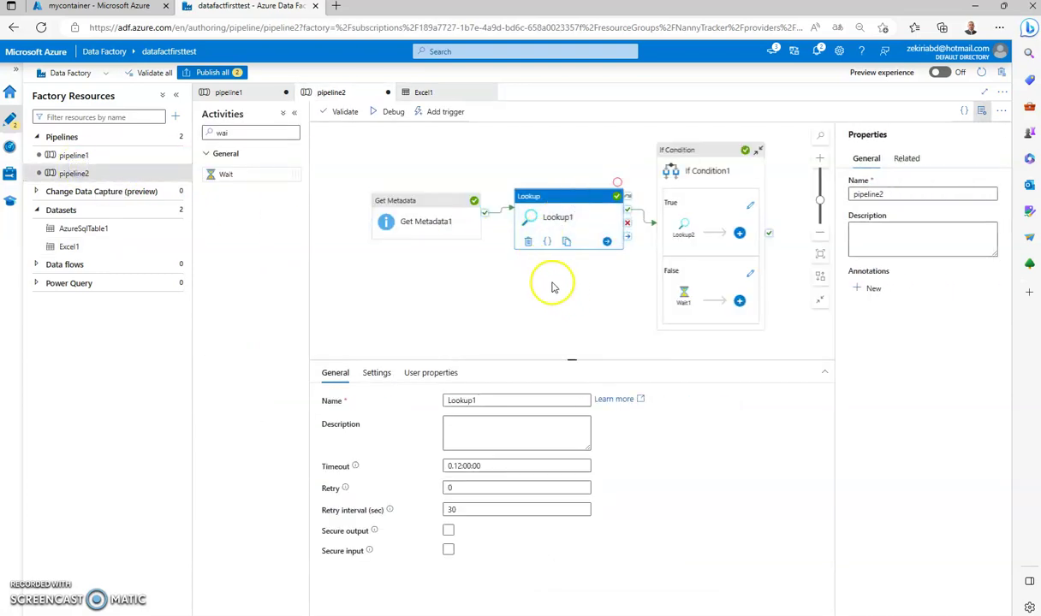
pyautogui.click(426, 222)
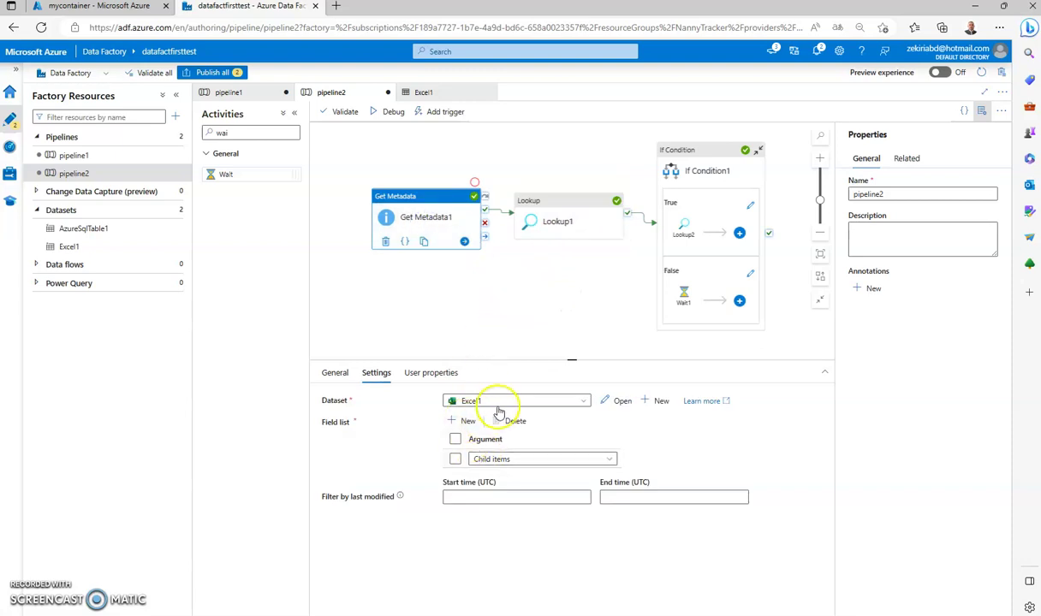
pyautogui.click(511, 460)
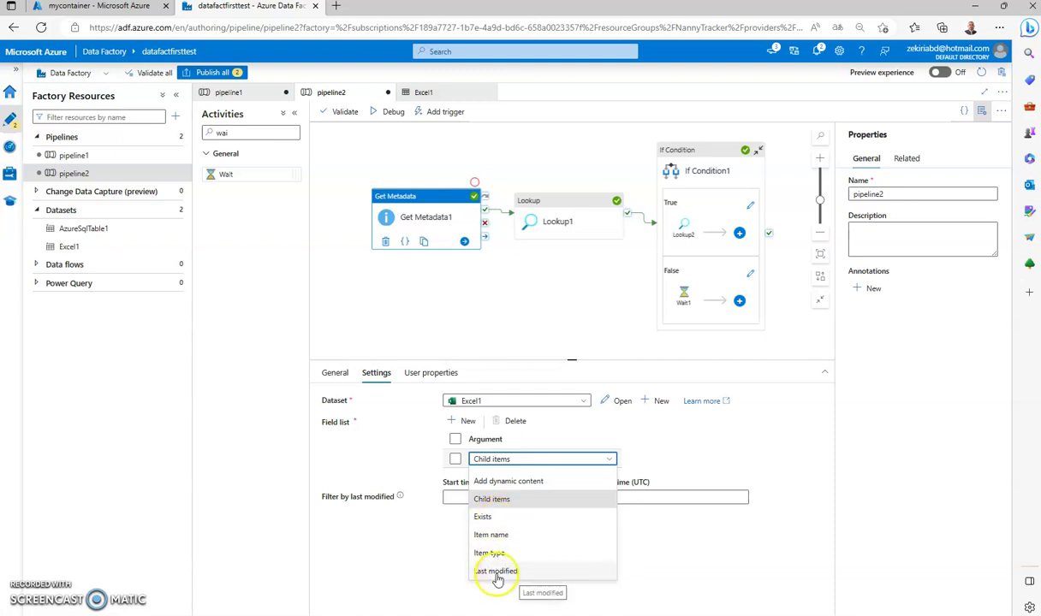
pyautogui.click(490, 308)
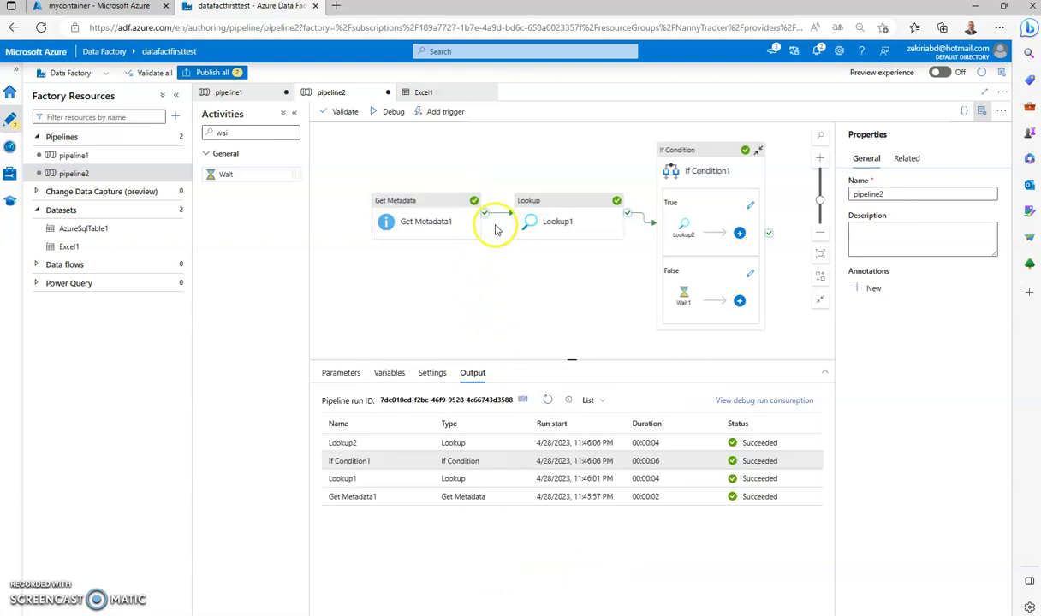
# Review the FileName parameter of pipeline2, the Get Metadata1 settings and the general properties of Lookup1.
pyautogui.click(341, 374)
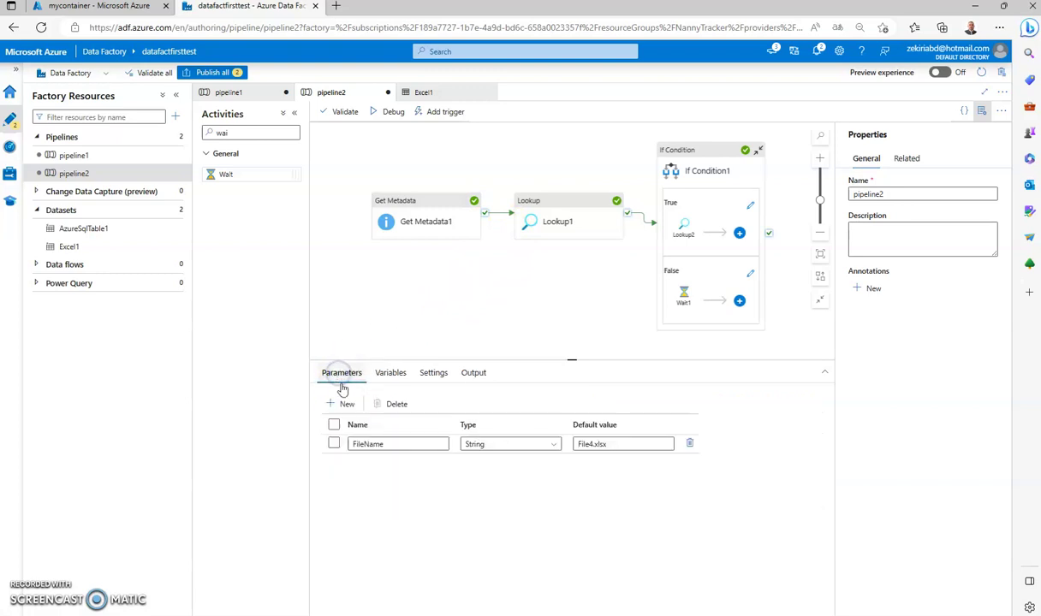
pyautogui.click(366, 309)
pyautogui.click(371, 291)
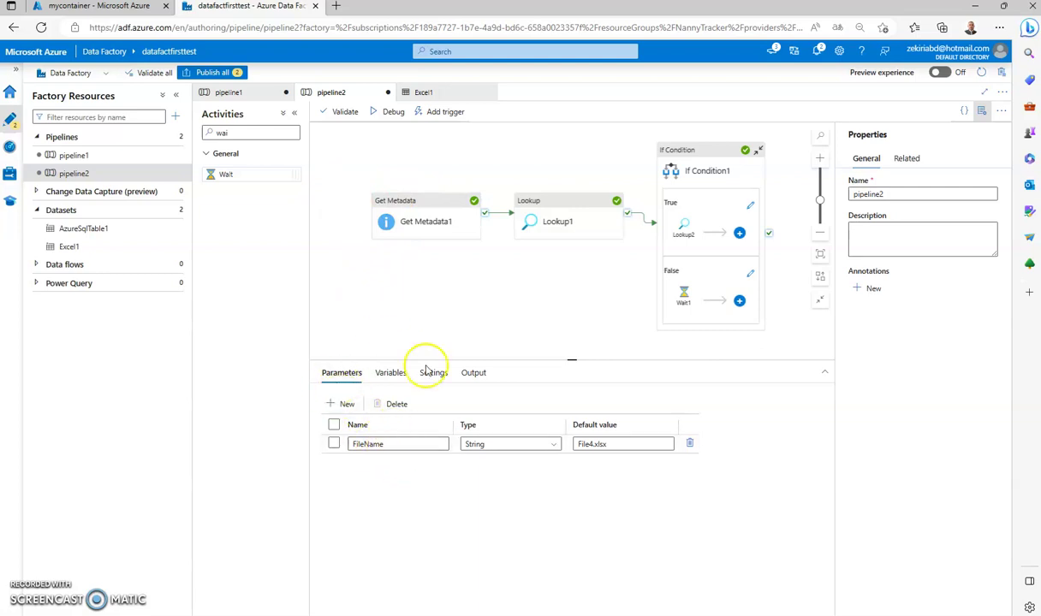
pyautogui.click(414, 206)
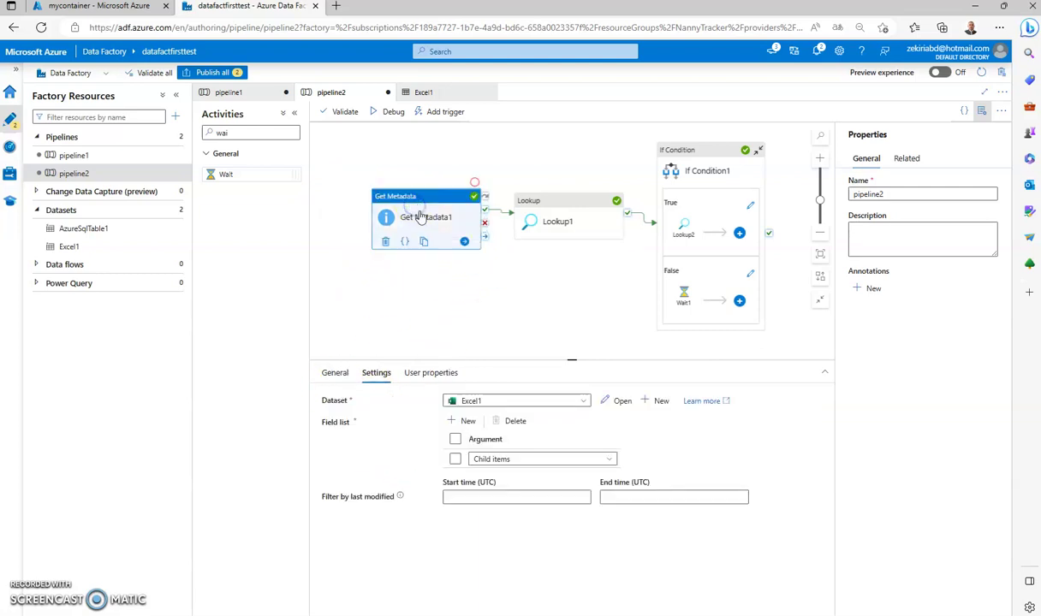
pyautogui.moveTo(510, 211); pyautogui.dragTo(531, 211)
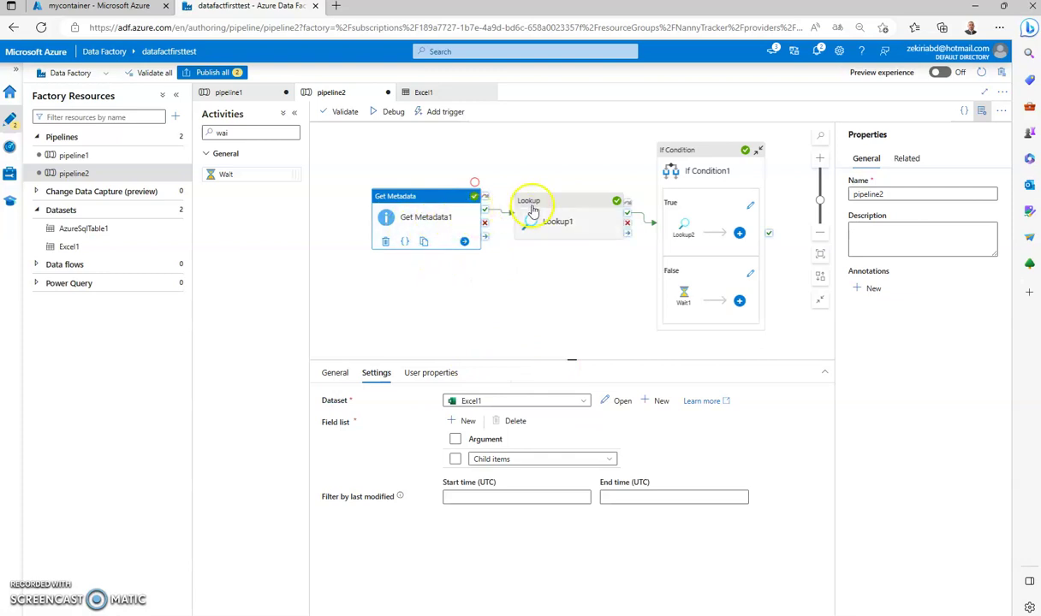
pyautogui.click(533, 208)
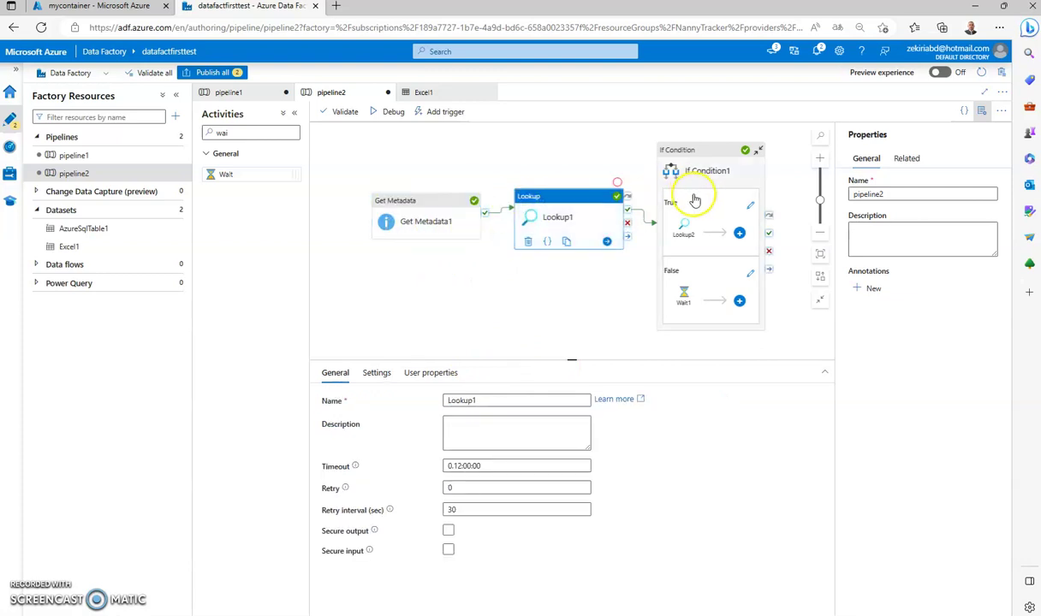
# Search the activities for "cop" and add a Copy data activity to pipeline2 below Get Metadata1.
pyautogui.doubleClick(260, 135)
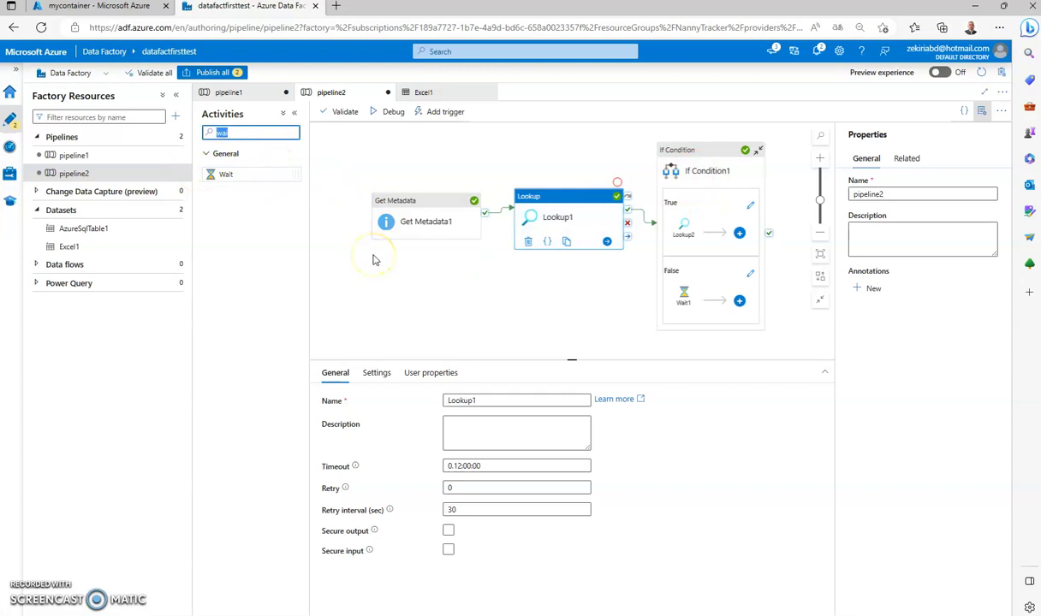
pyautogui.write('cop')
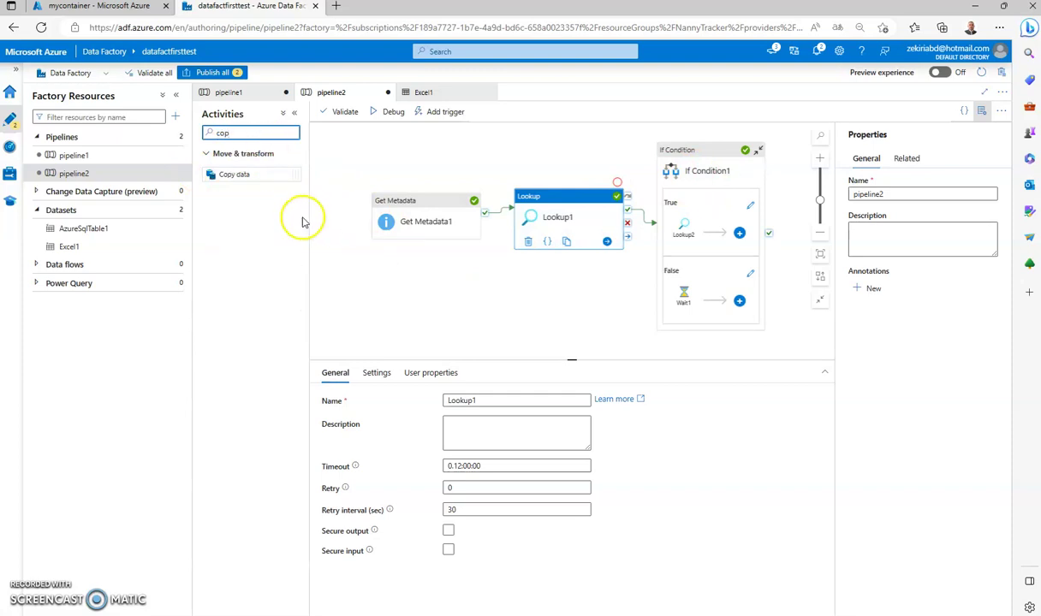
pyautogui.moveTo(247, 174); pyautogui.dragTo(424, 291)
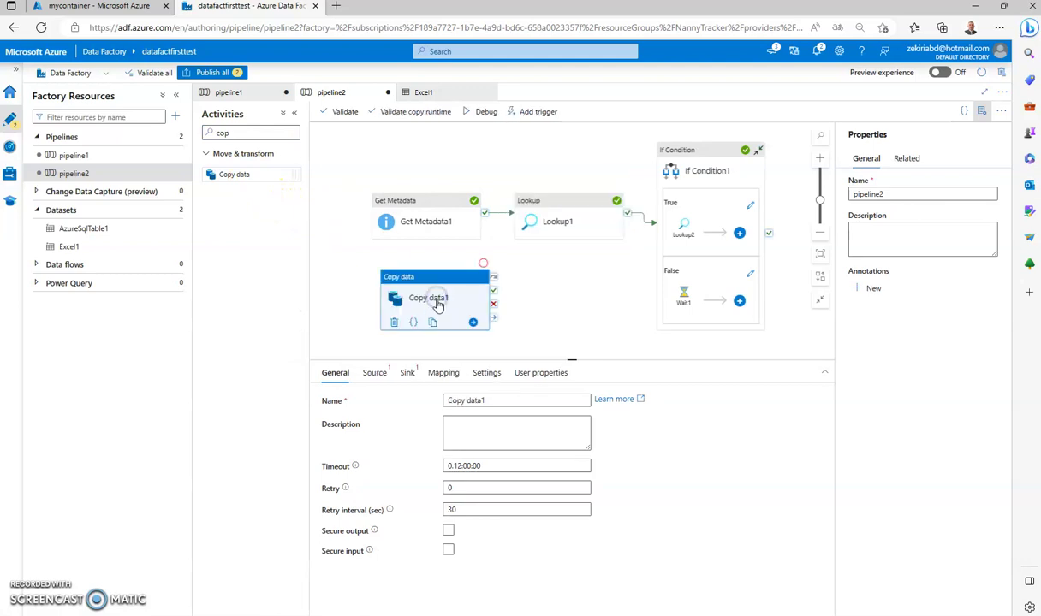
# Check the user properties of Copy data1 and delete that activity from pipeline2.
pyautogui.click(537, 373)
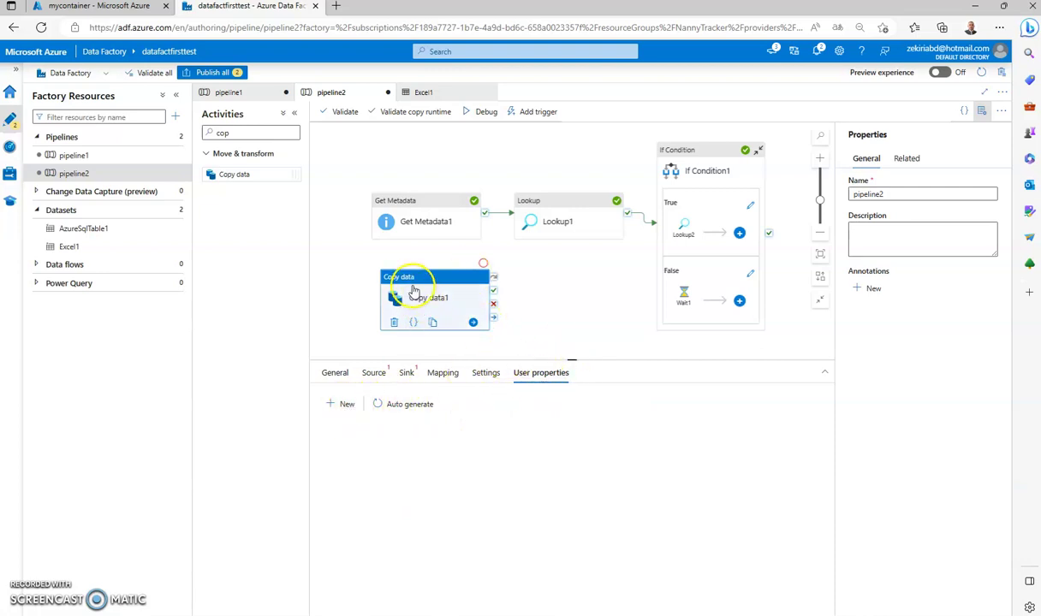
pyautogui.press('Delete')
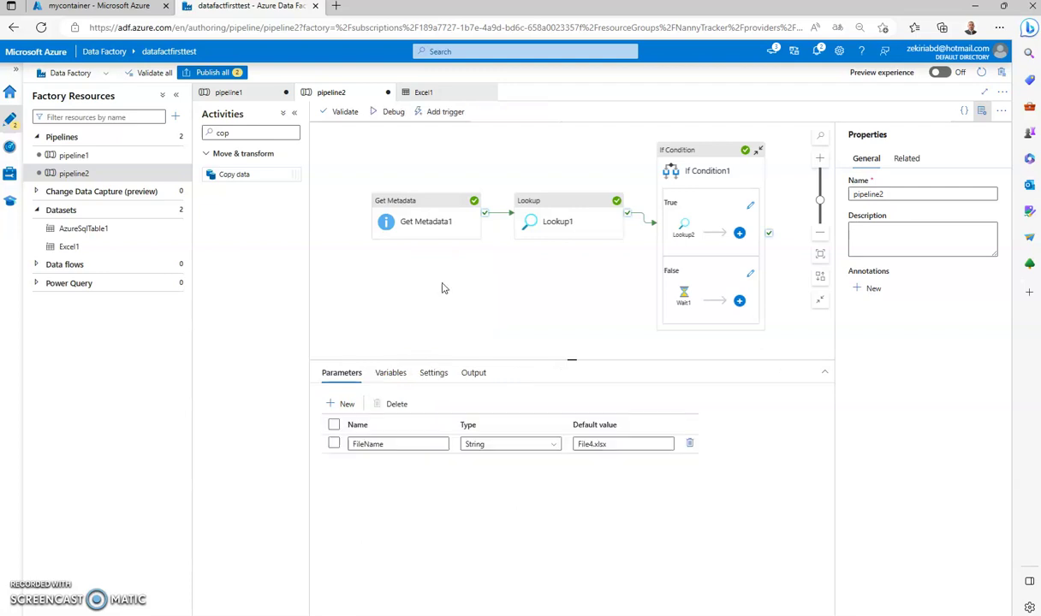
# Review pipeline2's variables and its FileName parameter.
pyautogui.click(388, 372)
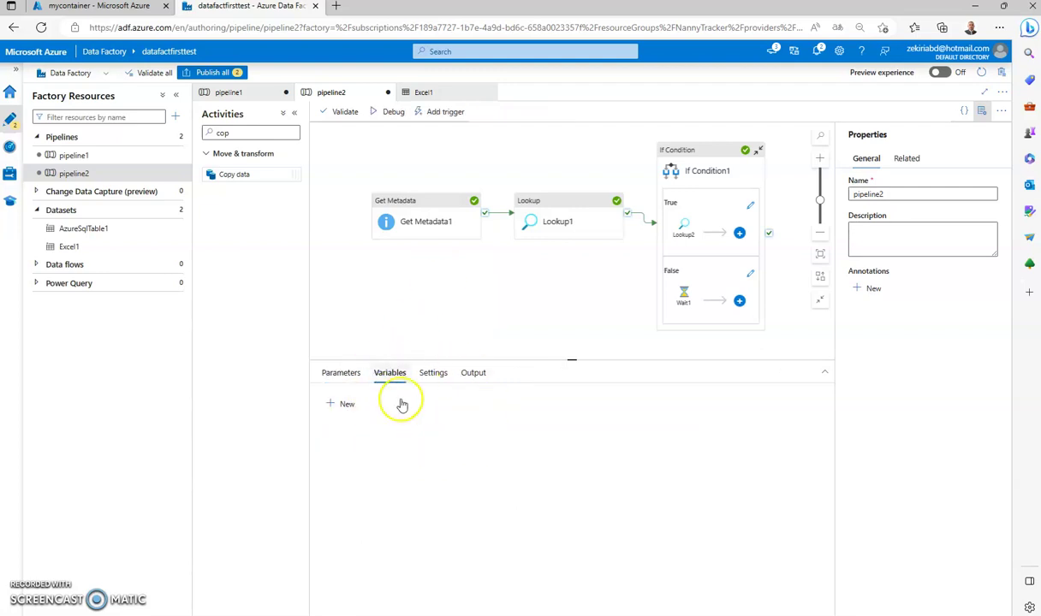
pyautogui.click(331, 373)
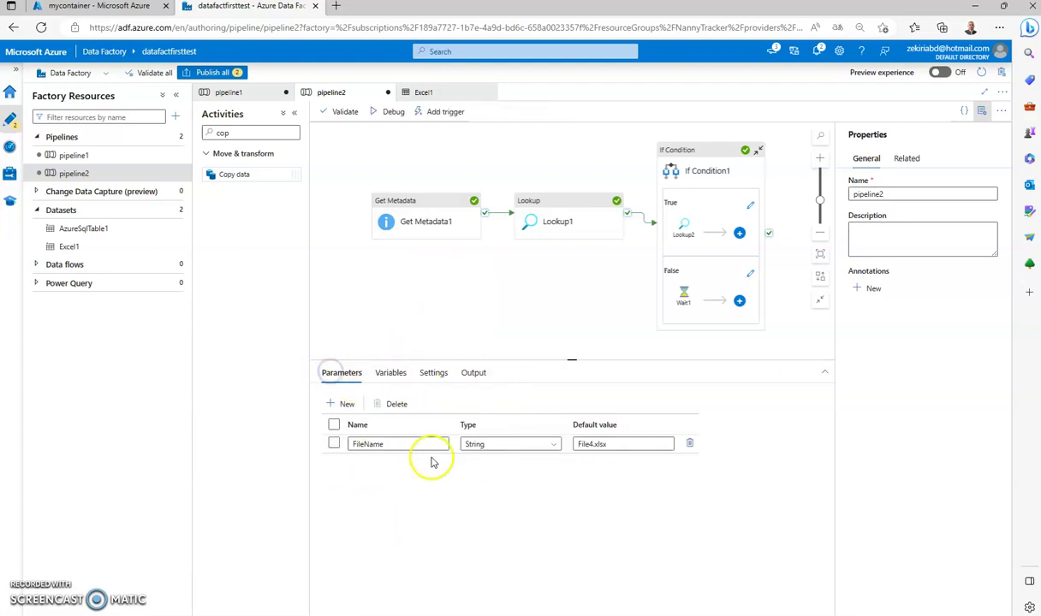
pyautogui.click(381, 373)
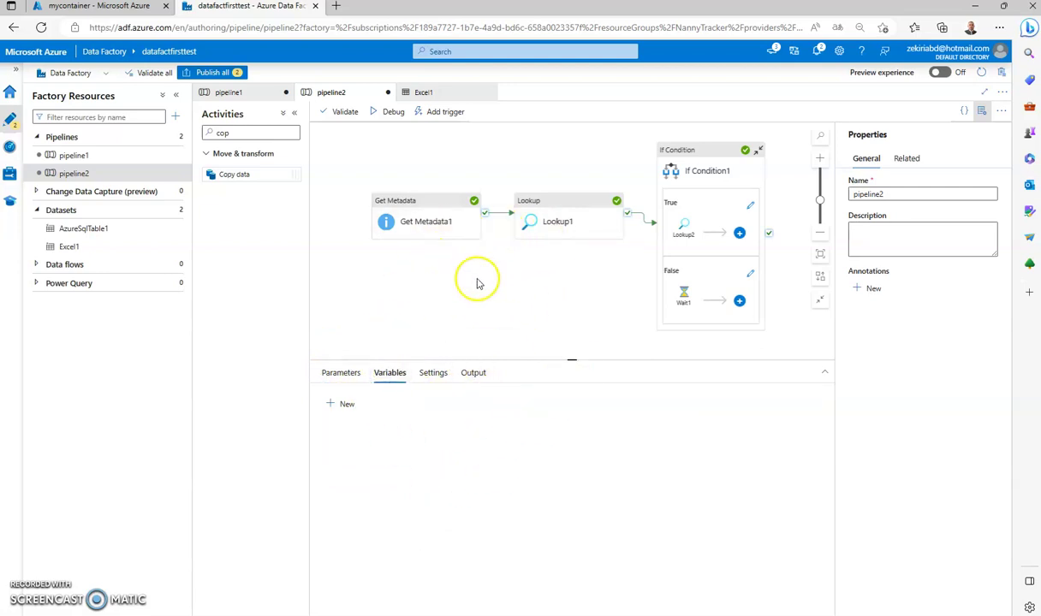
pyautogui.click(557, 280)
pyautogui.click(444, 321)
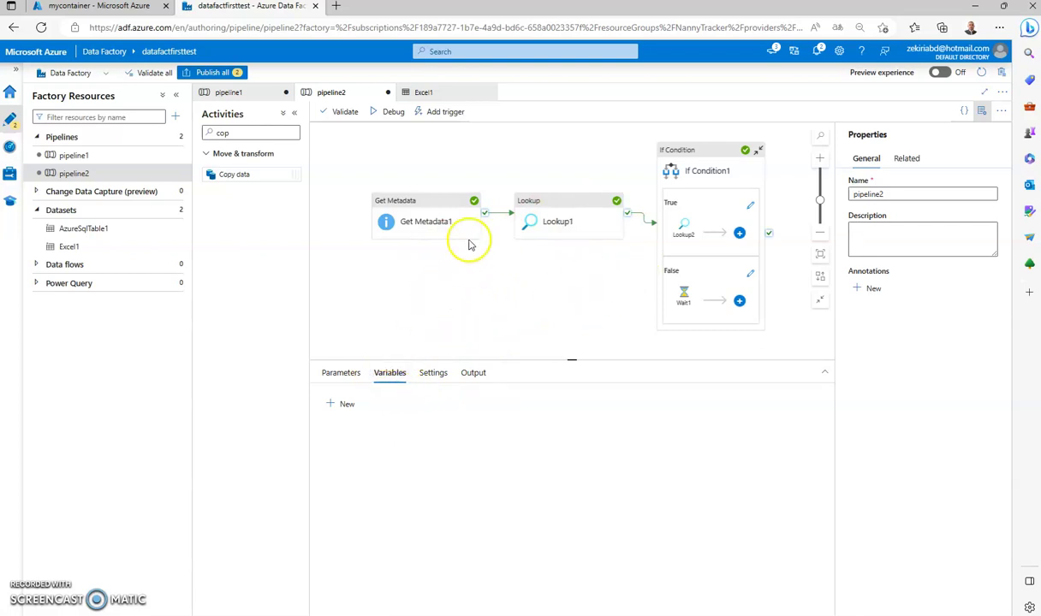
pyautogui.click(342, 376)
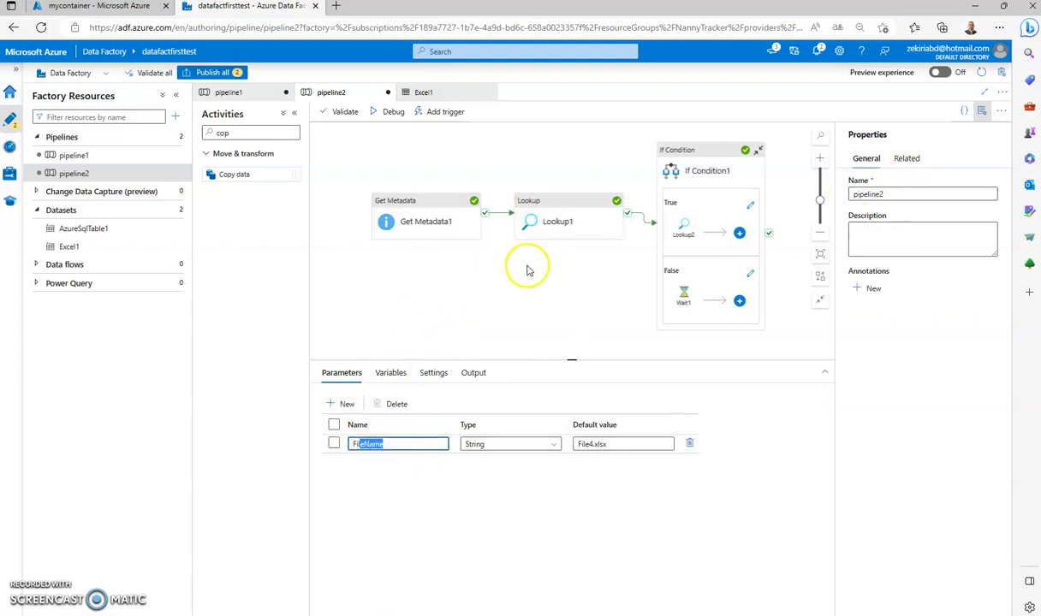
pyautogui.click(468, 286)
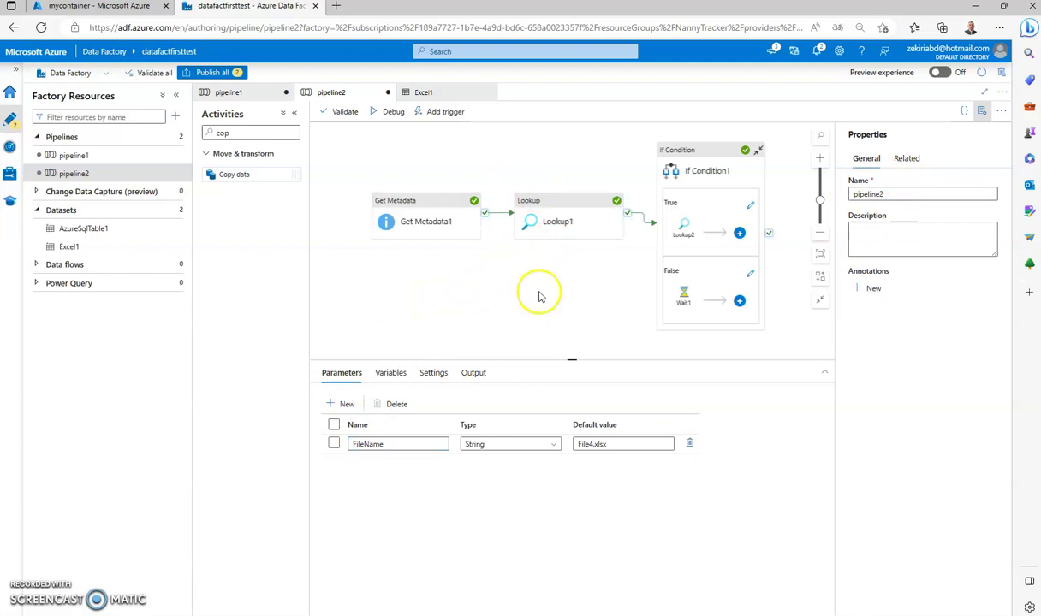
# Review the name of If Condition1 and the activities assigned to its True and False cases.
pyautogui.click(715, 161)
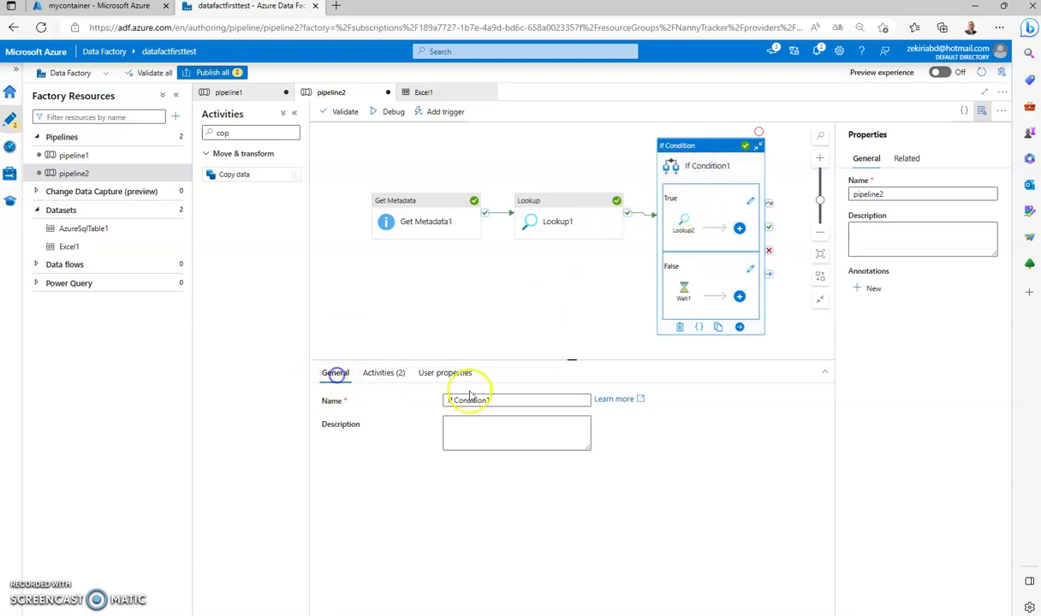
pyautogui.moveTo(493, 400); pyautogui.dragTo(443, 403)
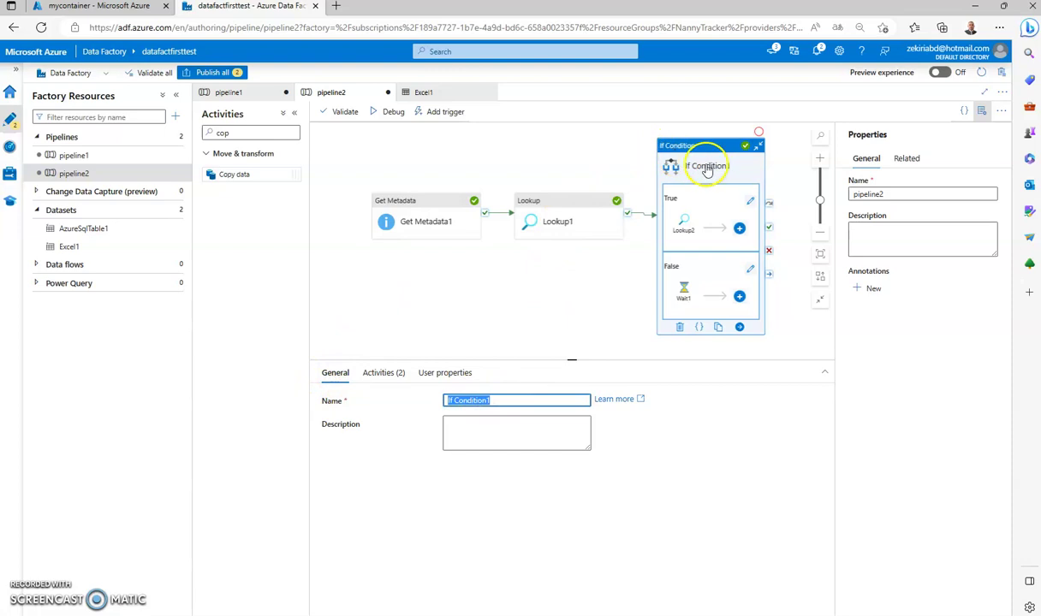
pyautogui.click(377, 375)
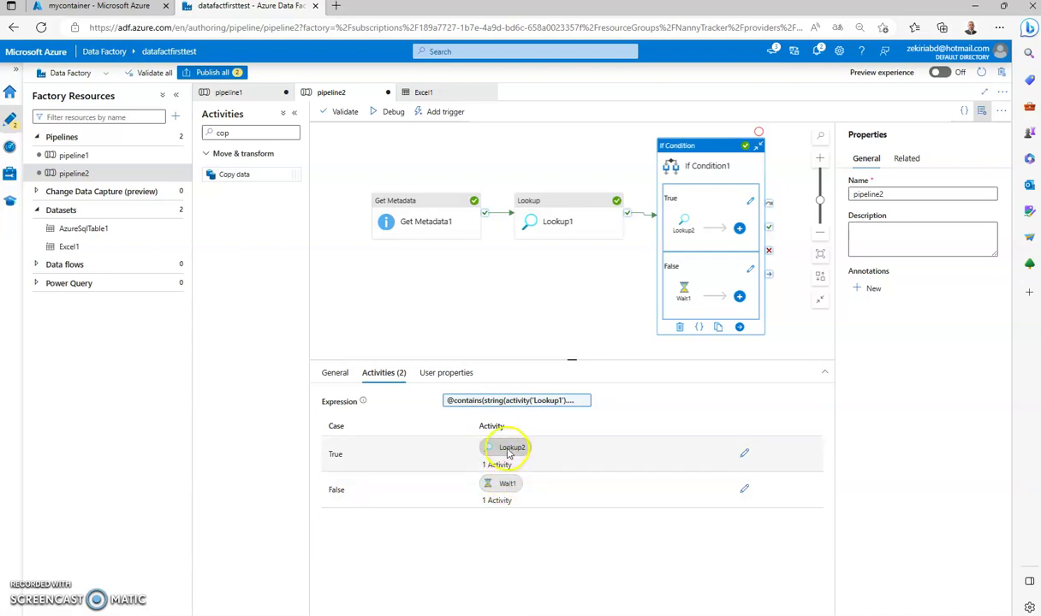
# Open If Condition1's expression in the expression builder and examine its contains function, Lookup1 first-row output and '-1' argument.
pyautogui.click(465, 403)
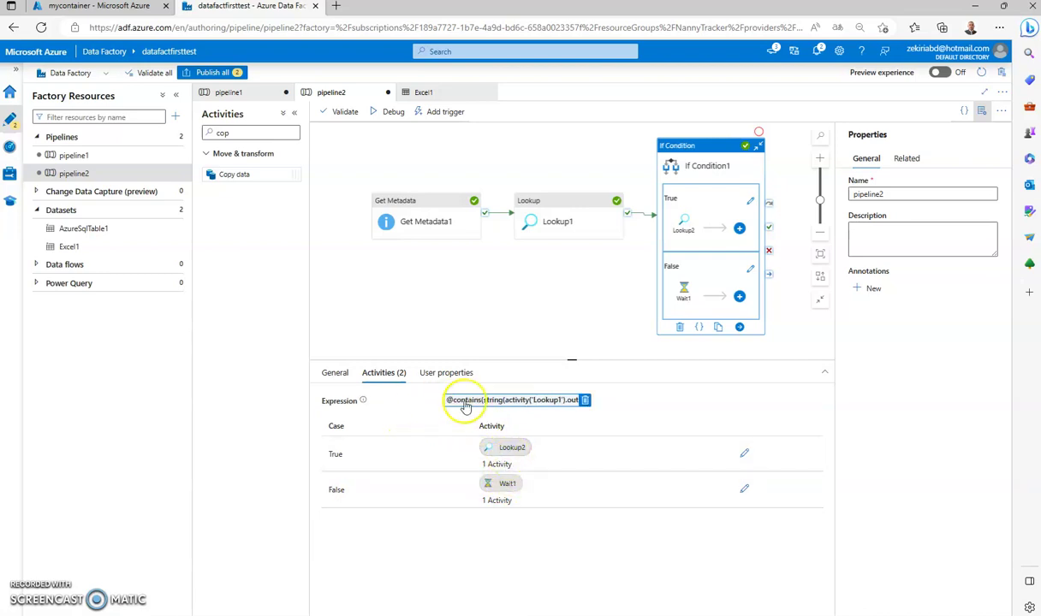
pyautogui.click(469, 403)
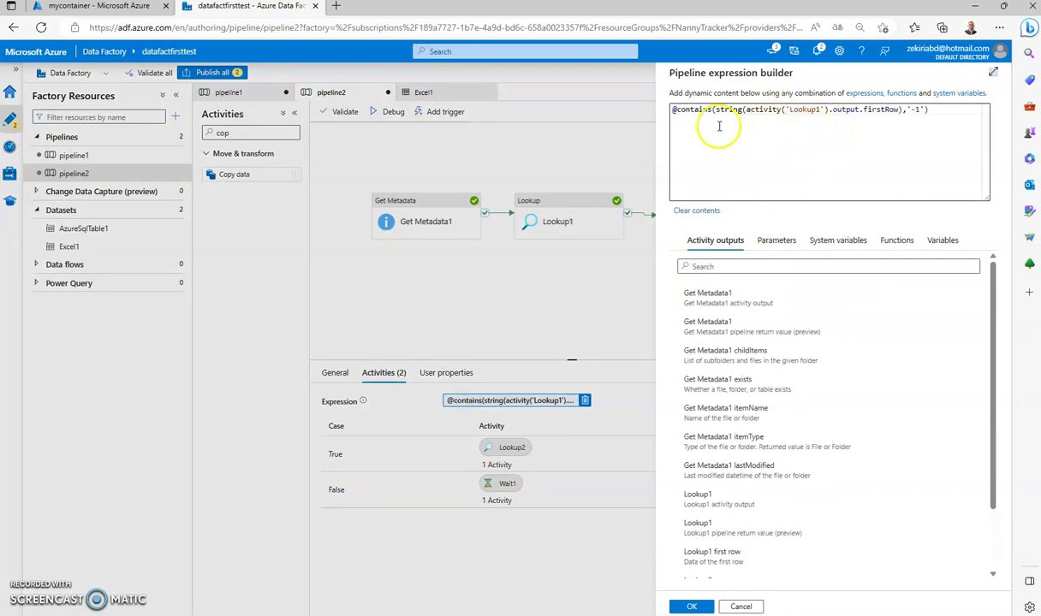
pyautogui.doubleClick(690, 112)
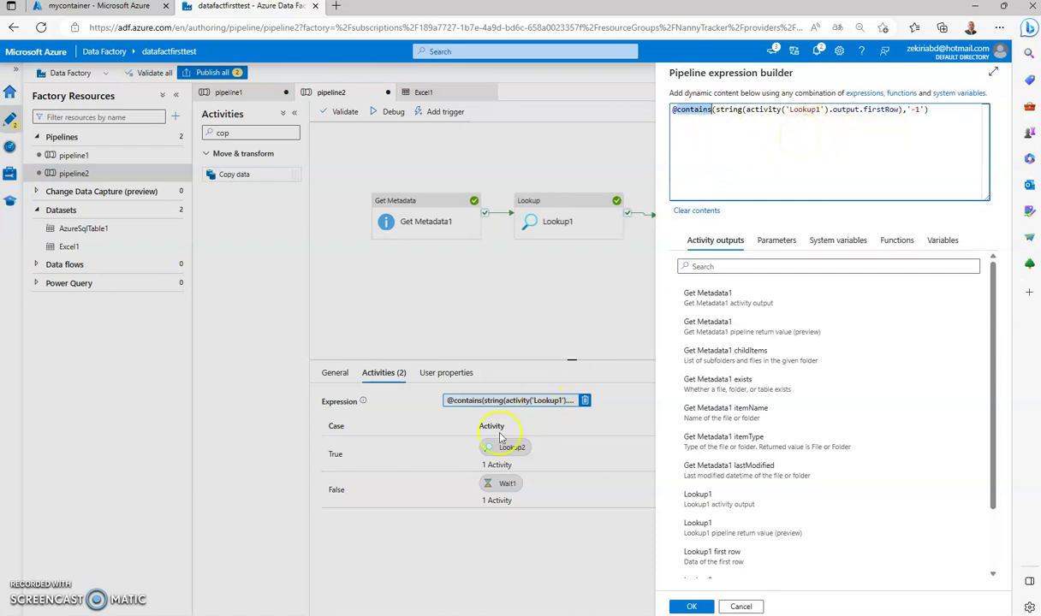
pyautogui.click(792, 111)
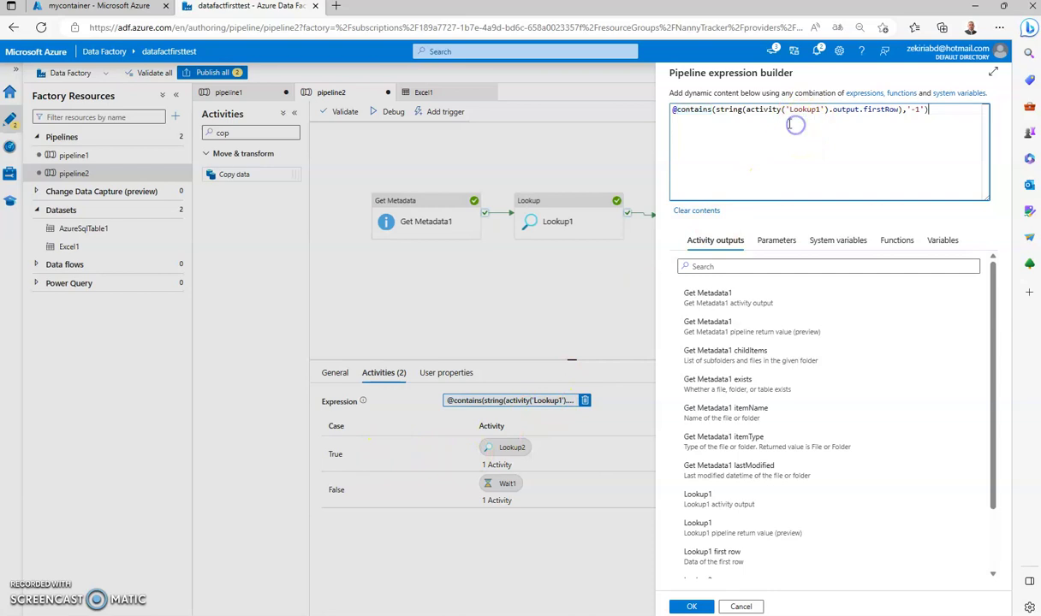
pyautogui.moveTo(747, 109); pyautogui.dragTo(893, 109)
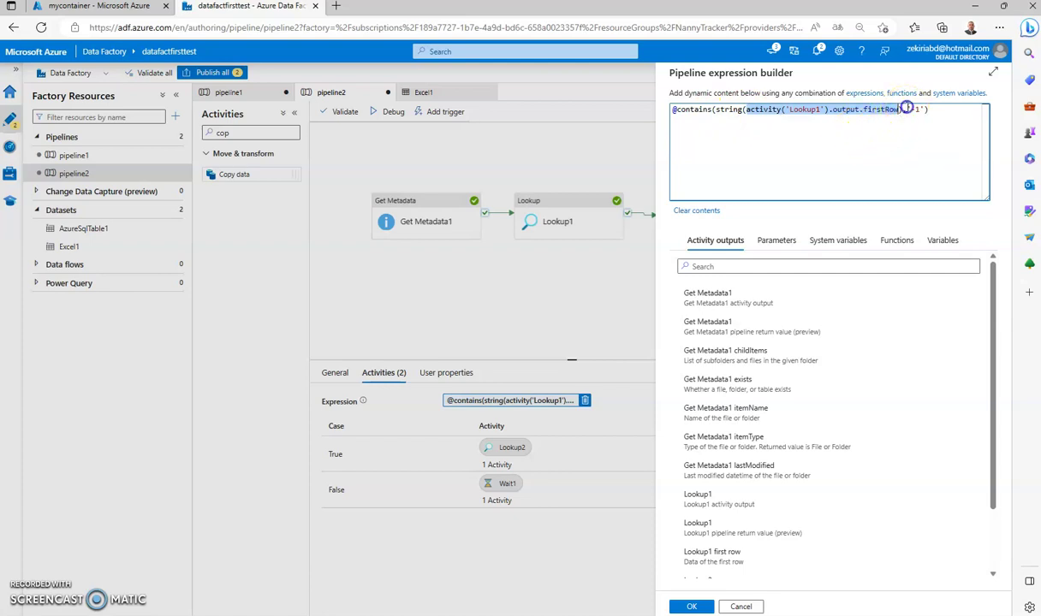
pyautogui.click(915, 108)
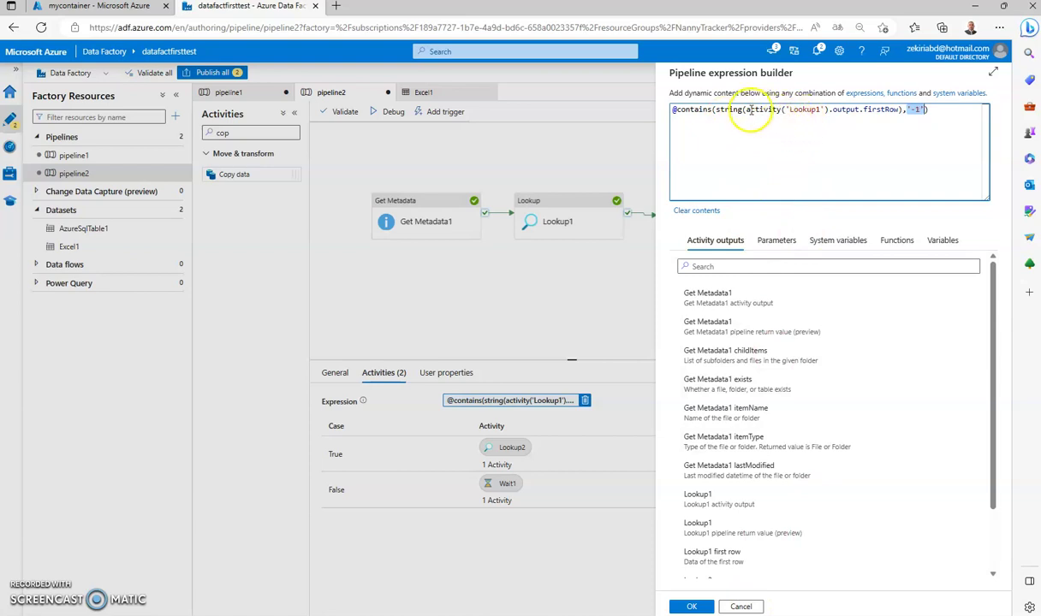
pyautogui.moveTo(745, 110); pyautogui.dragTo(666, 121)
pyautogui.write('@')
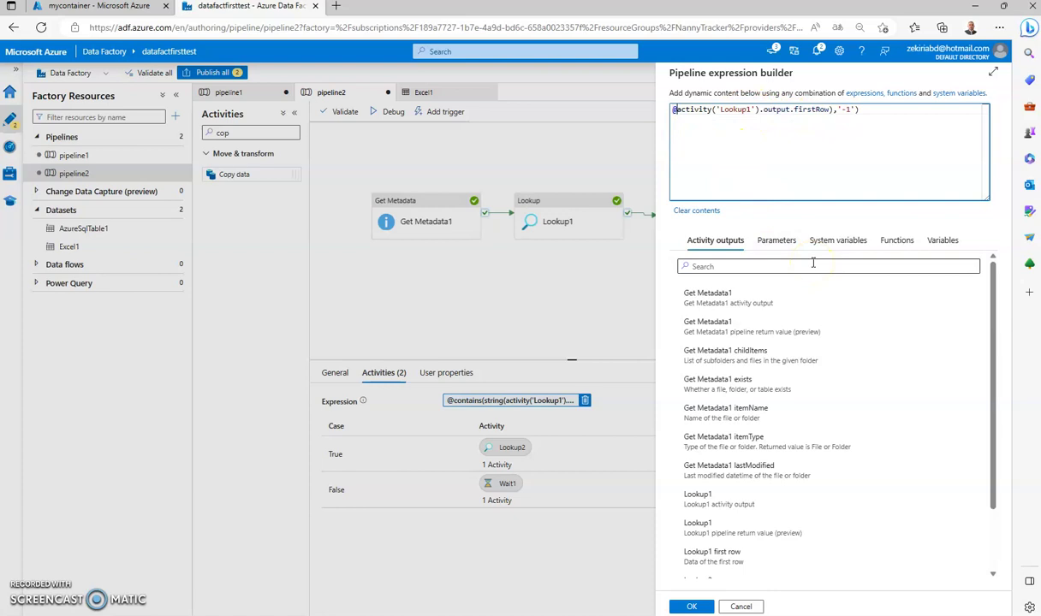
pyautogui.press('Escape')
pyautogui.write('lu')
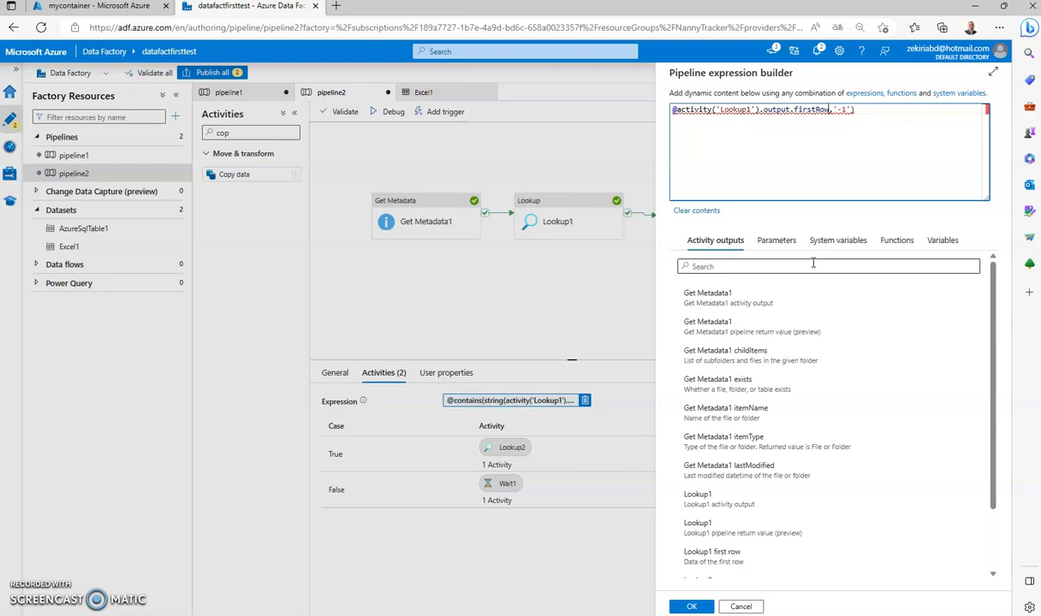
pyautogui.write('lue')
pyautogui.press('Return')
pyautogui.write('@')
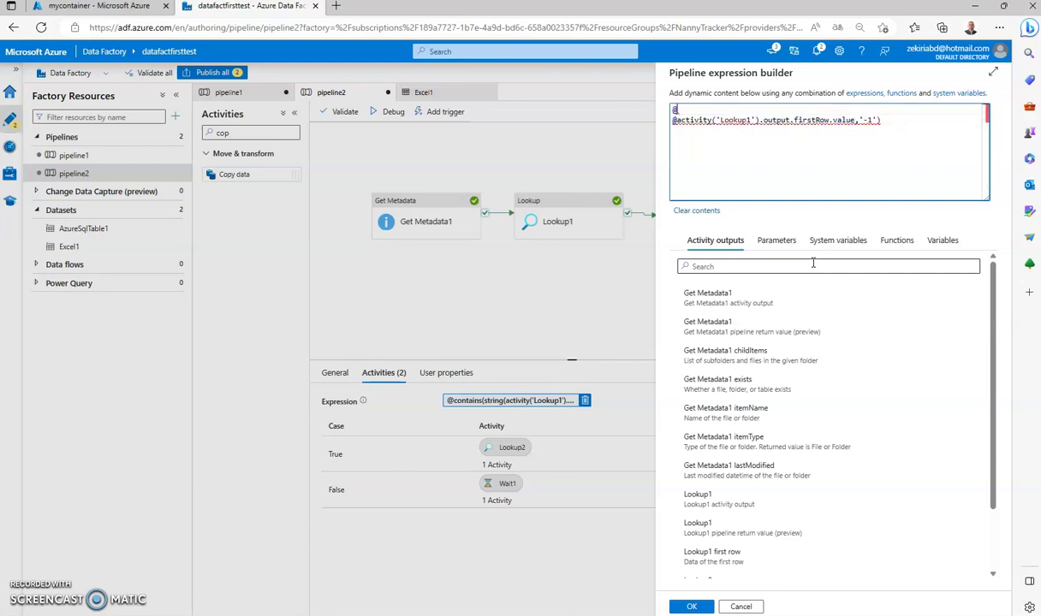
pyautogui.write('eq')
pyautogui.press('Return')
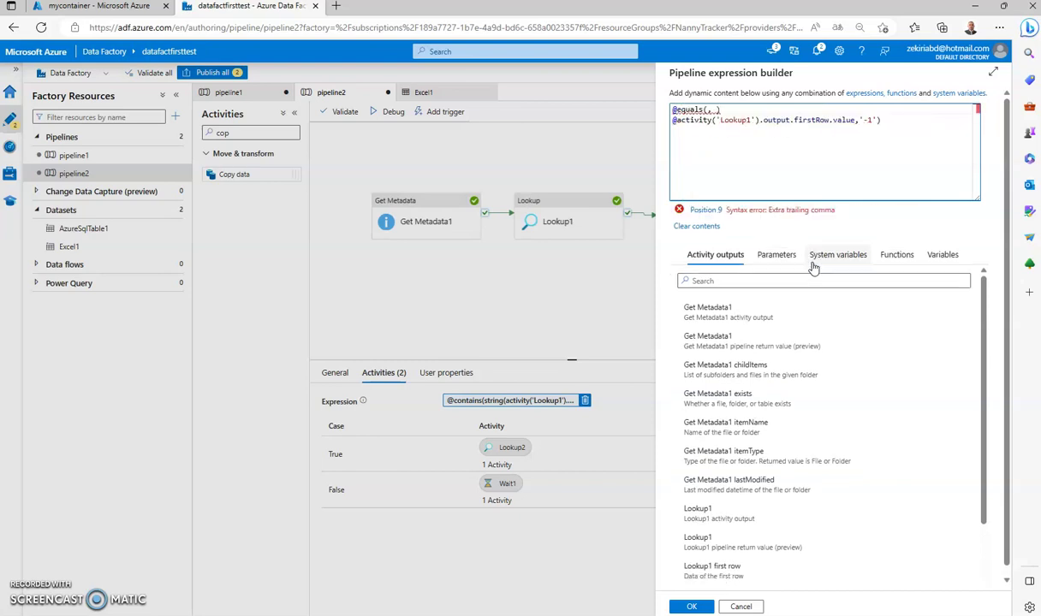
pyautogui.press('Delete')
pyautogui.press('Delete')
pyautogui.press('Delete')
pyautogui.press('Delete')
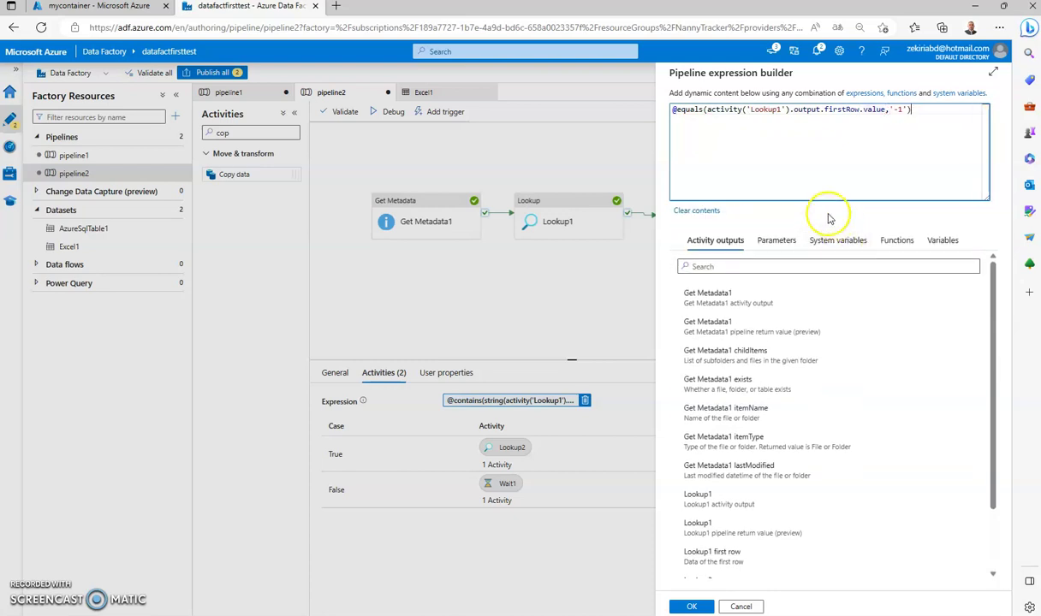
# Check the value and firstRow parts of the rewritten equals expression and discard the edit.
pyautogui.moveTo(912, 111); pyautogui.dragTo(672, 113)
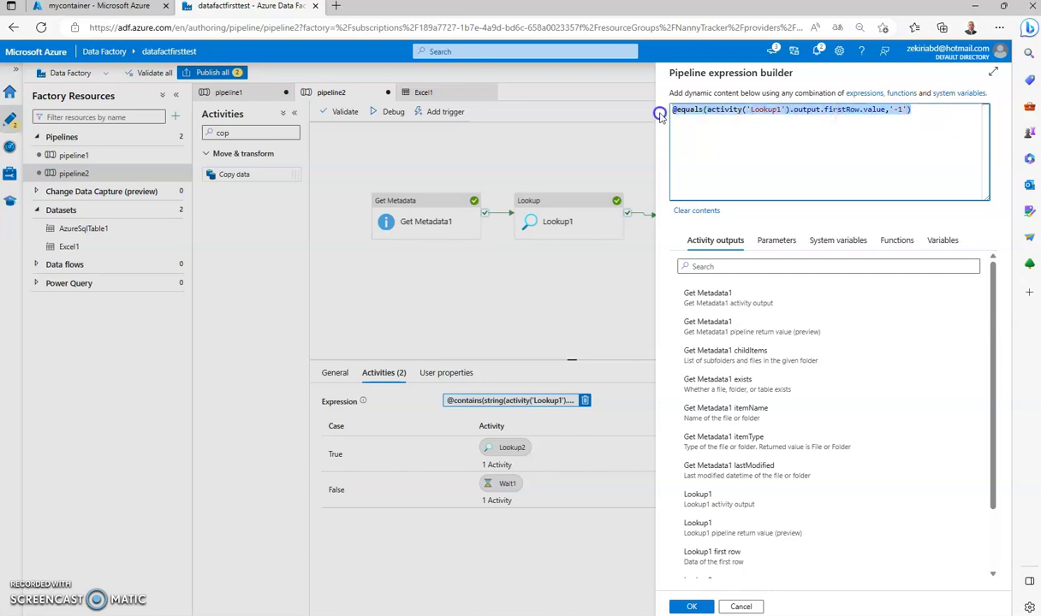
pyautogui.doubleClick(872, 111)
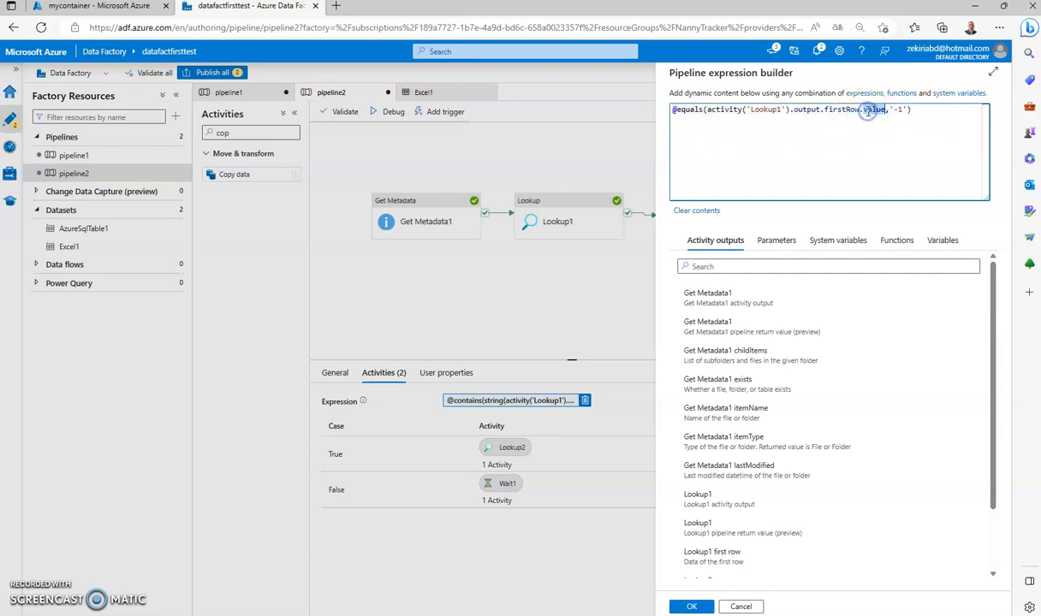
pyautogui.doubleClick(842, 109)
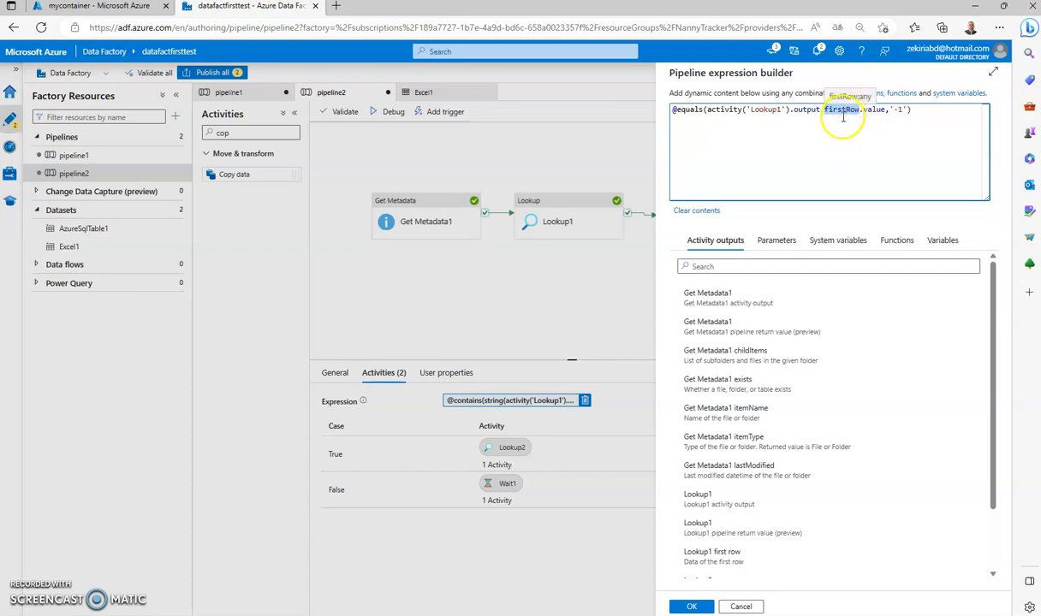
pyautogui.click(838, 118)
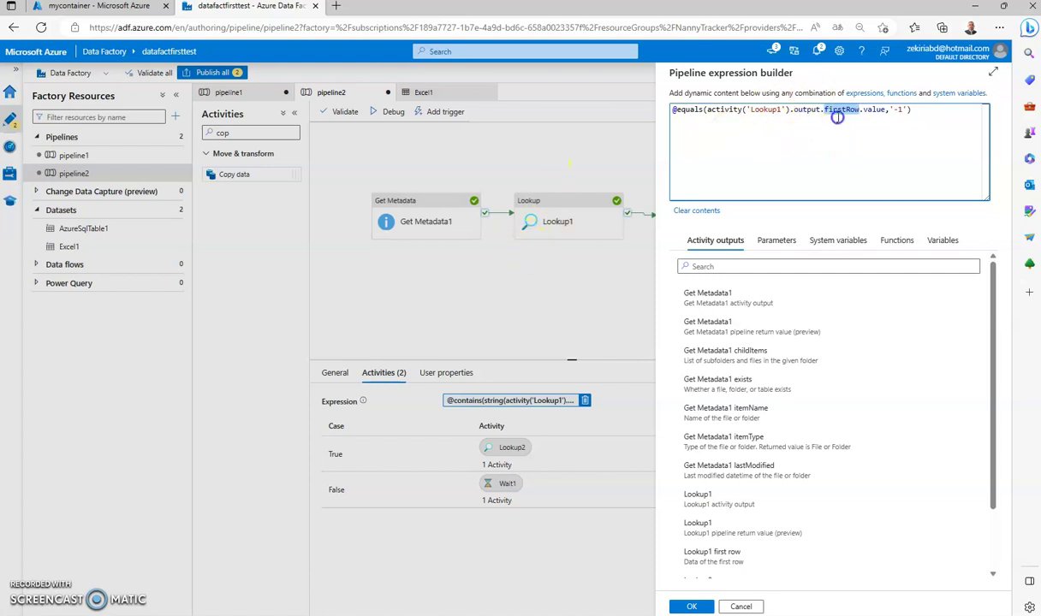
pyautogui.moveTo(861, 110); pyautogui.dragTo(681, 113)
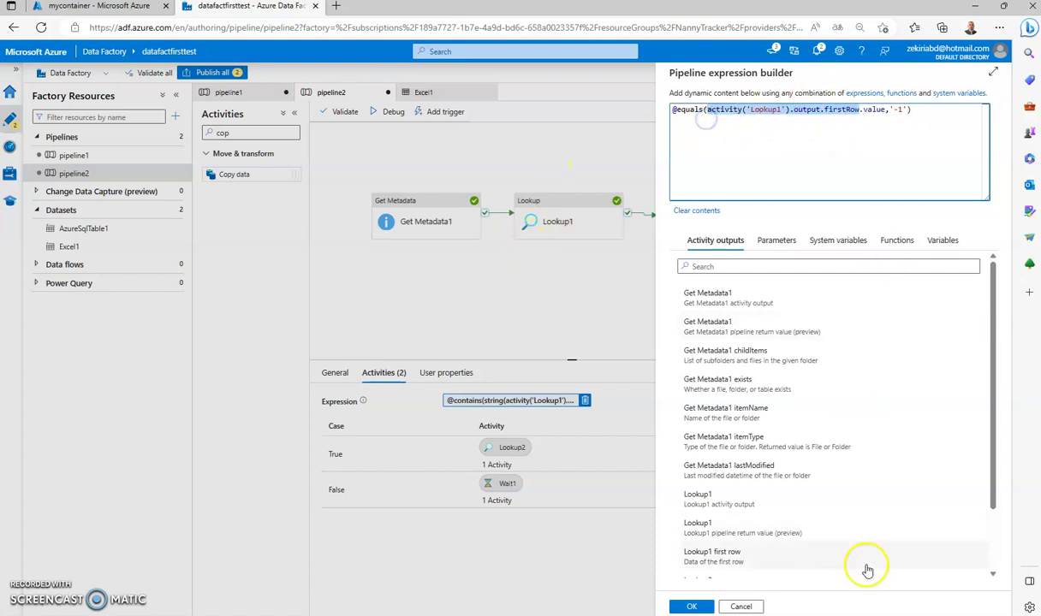
pyautogui.click(743, 606)
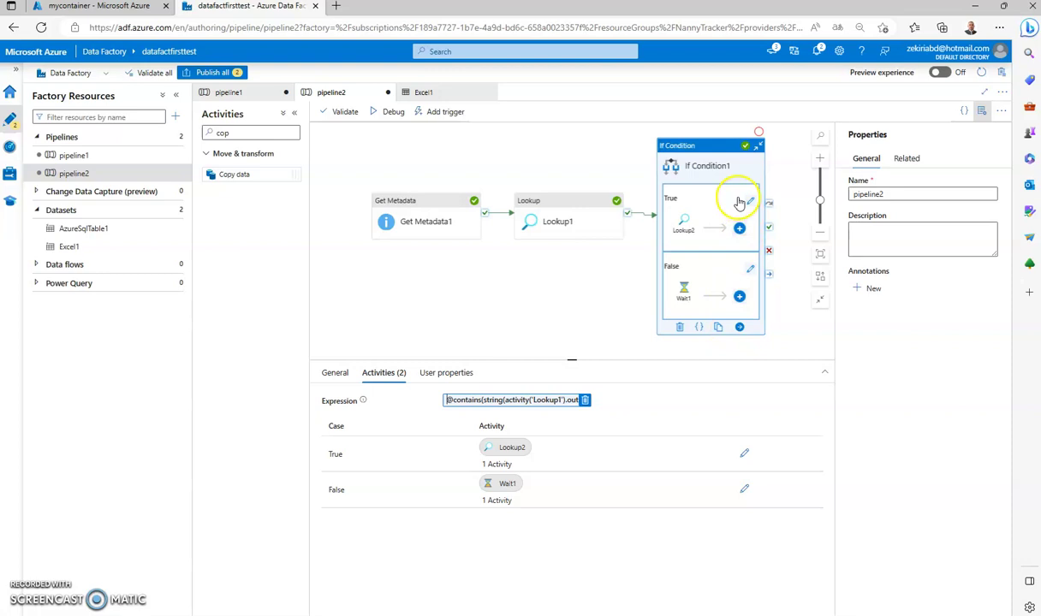
# Move Lookup1 and If Condition1 farther from Get Metadata1 to make room between the activities.
pyautogui.click(423, 227)
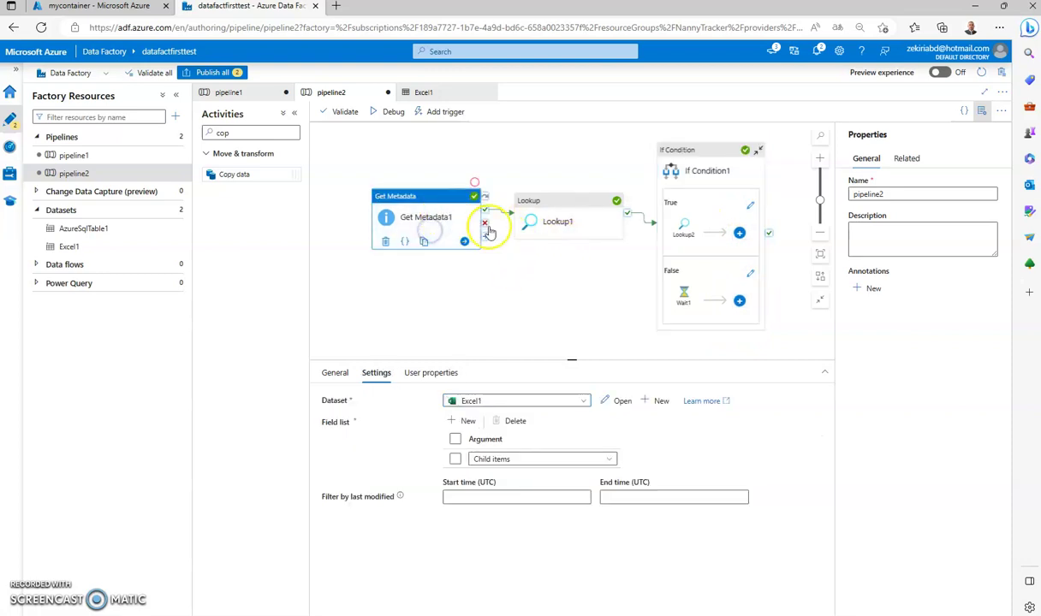
pyautogui.click(562, 207)
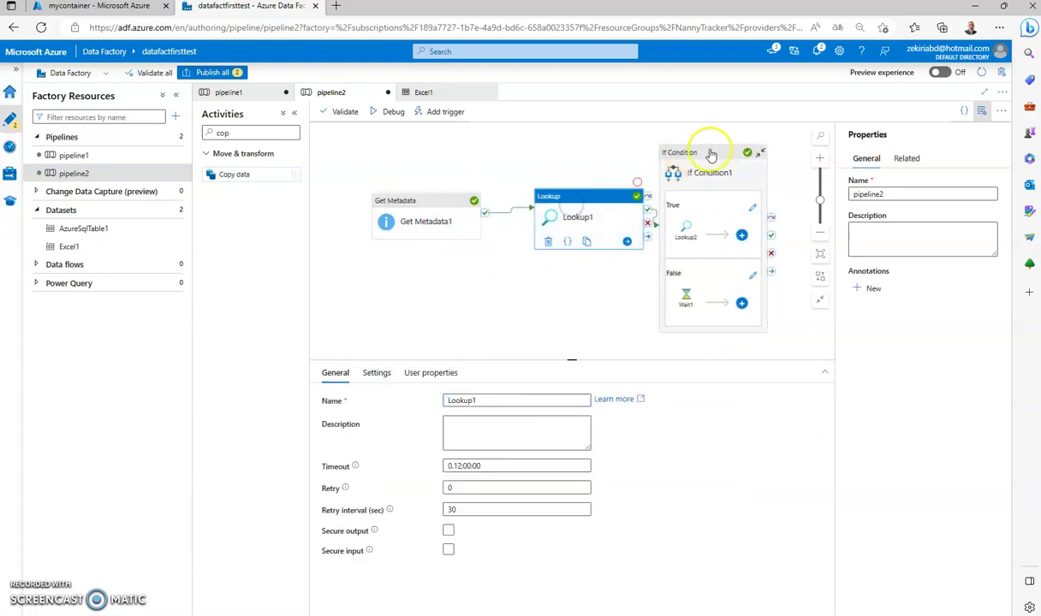
pyautogui.click(746, 150)
# Delete the connection between Get Metadata1 and Lookup1 and move Get Metadata1 away from Lookup1.
pyautogui.click(510, 213)
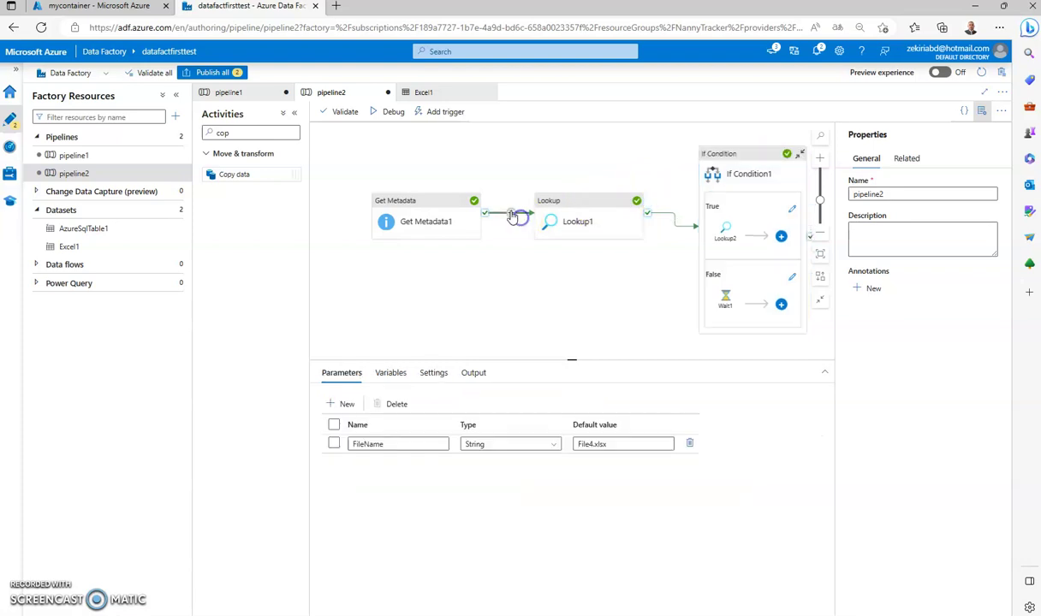
pyautogui.click(488, 244)
pyautogui.click(497, 213)
pyautogui.press('Delete')
pyautogui.moveTo(462, 231); pyautogui.dragTo(428, 200)
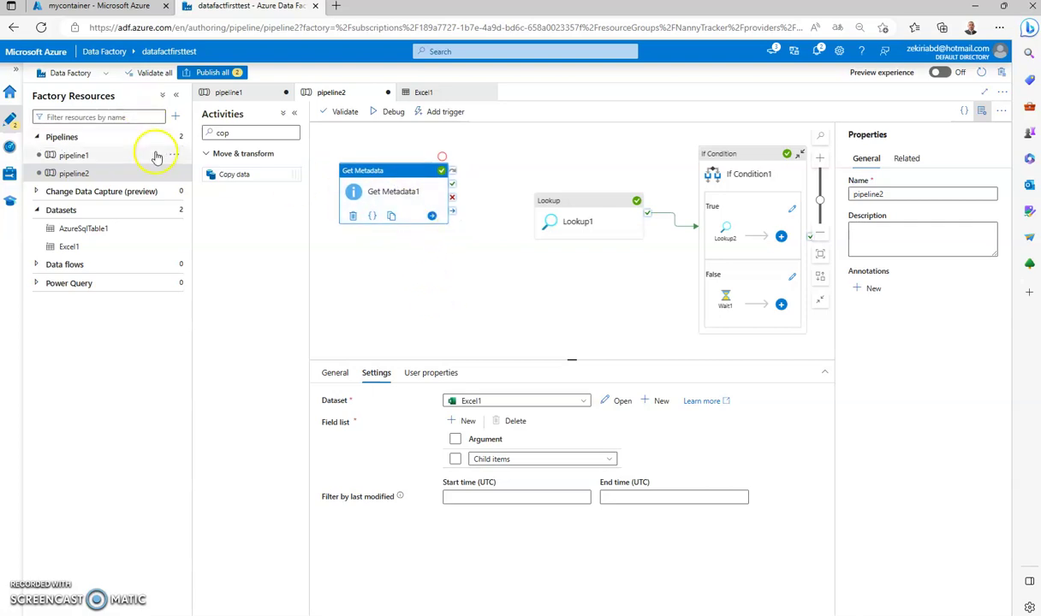
# Find the Set variable activity with "set", add it between Get Metadata1 and Lookup1, and connect Get Metadata1's success output to it.
pyautogui.doubleClick(237, 134)
pyautogui.write('set')
pyautogui.moveTo(254, 175); pyautogui.dragTo(501, 255)
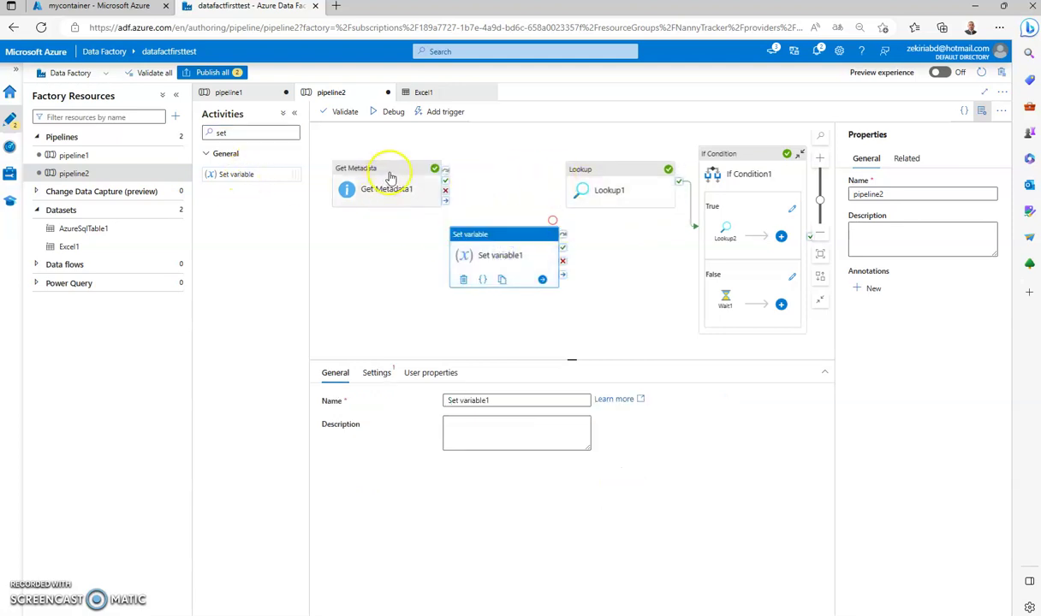
pyautogui.moveTo(390, 176); pyautogui.dragTo(385, 203)
pyautogui.moveTo(459, 231); pyautogui.dragTo(542, 244)
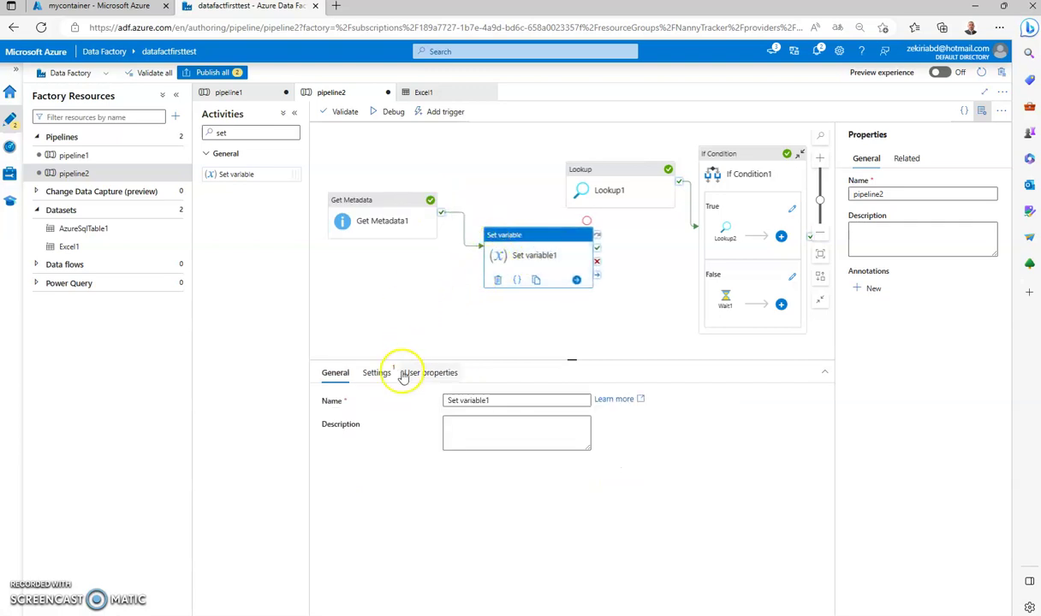
# Look over the Set variable1 settings and the field list configured in Get Metadata1.
pyautogui.click(379, 373)
pyautogui.click(486, 428)
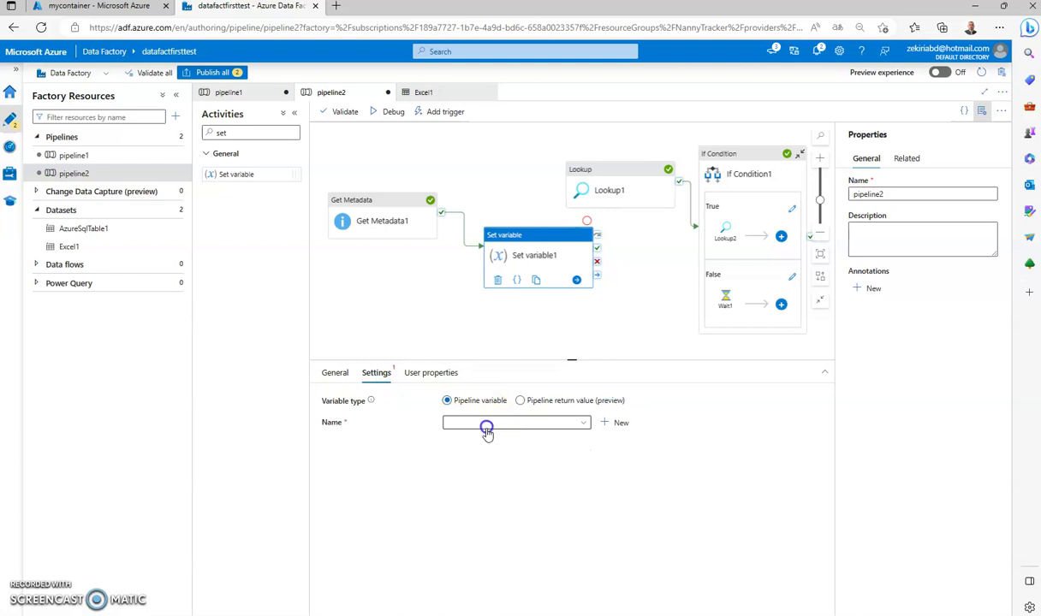
pyautogui.click(425, 327)
pyautogui.click(394, 211)
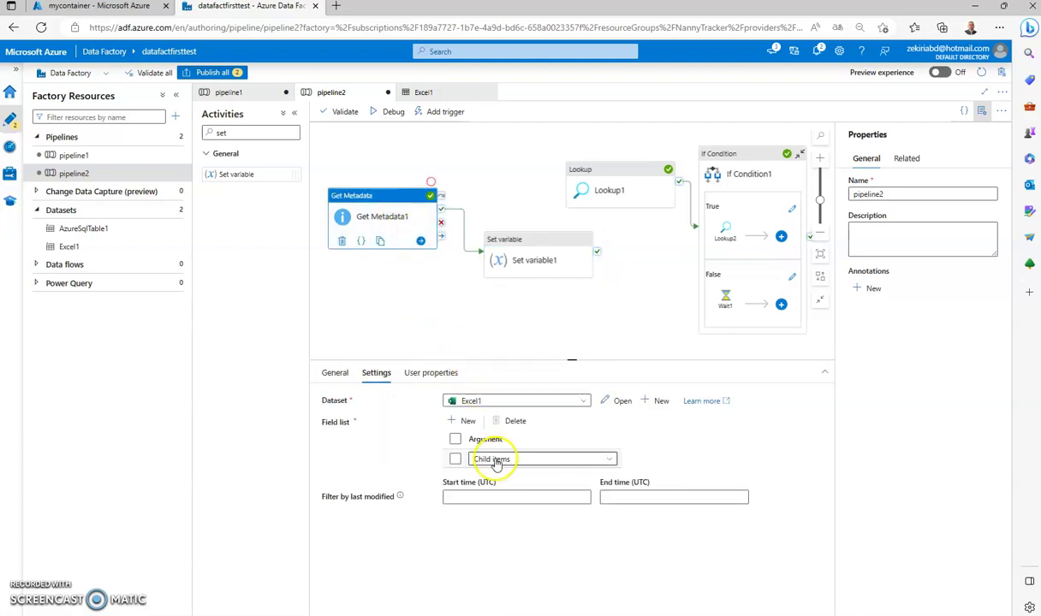
# Examine the join(activity('Get Metadata1').output.childItems part of Lookup1's query expression and leave it unedited.
pyautogui.click(618, 187)
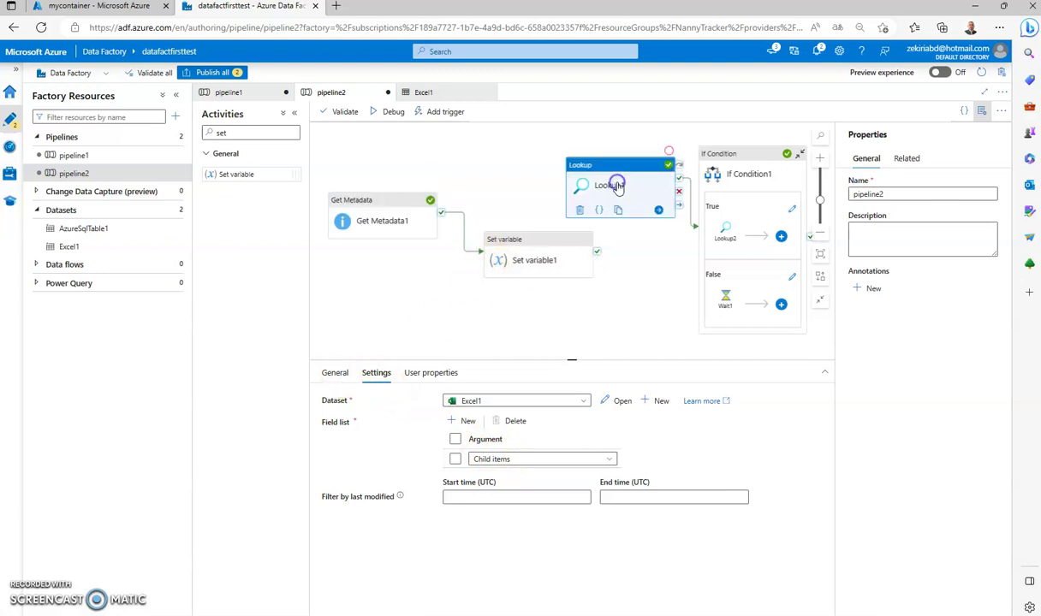
pyautogui.click(376, 374)
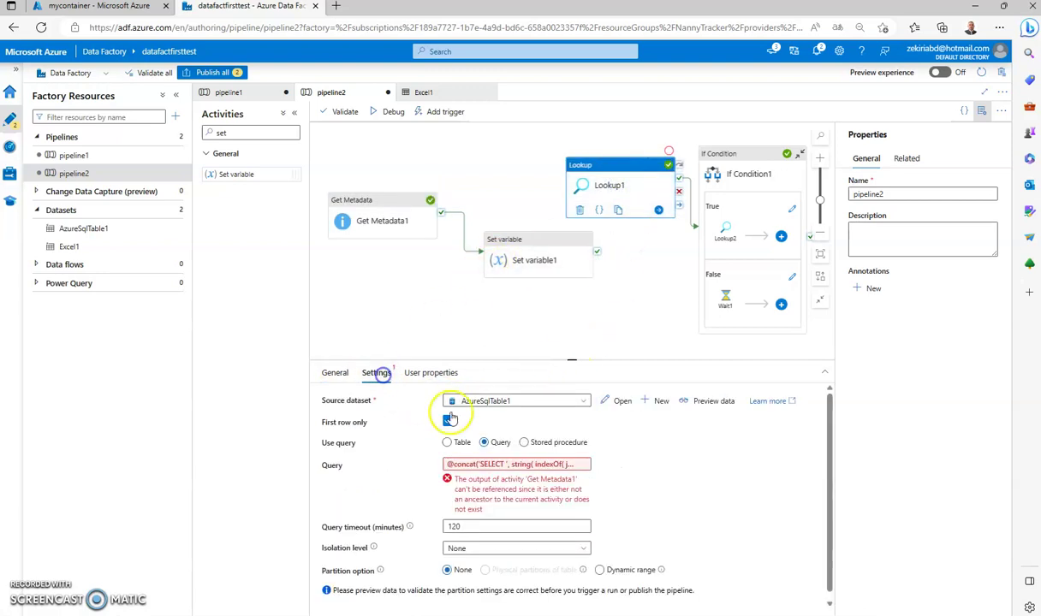
pyautogui.click(520, 470)
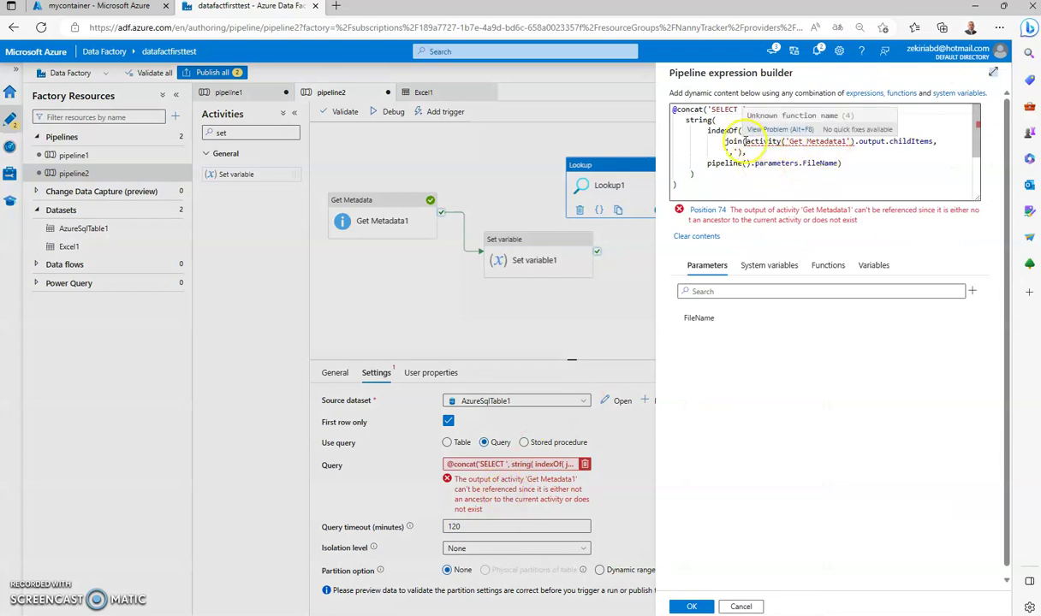
pyautogui.moveTo(726, 141); pyautogui.dragTo(873, 143)
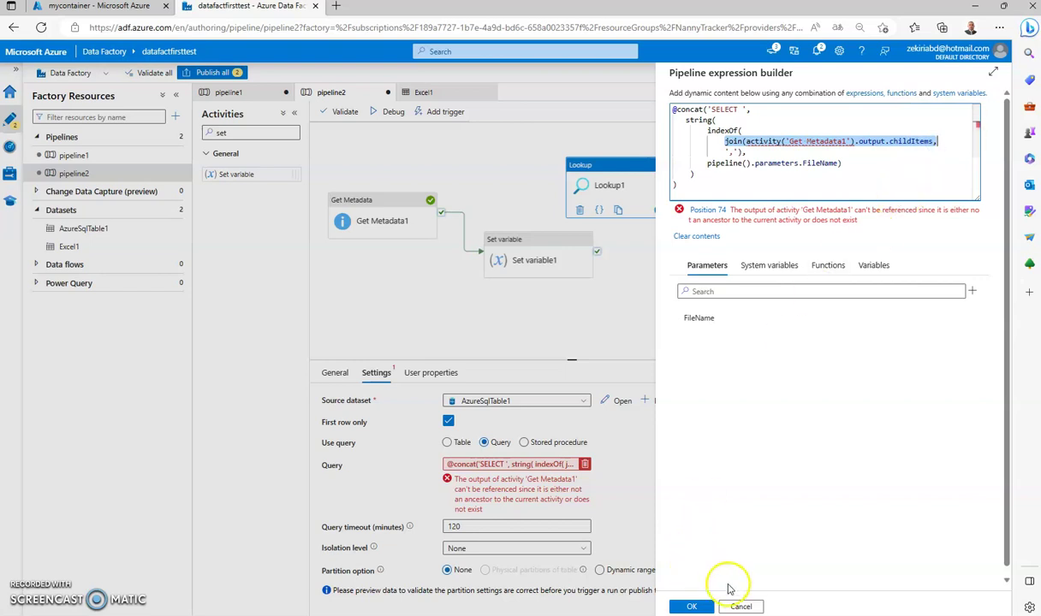
pyautogui.click(742, 606)
# Connect Set variable1's success output to Lookup1.
pyautogui.click(561, 250)
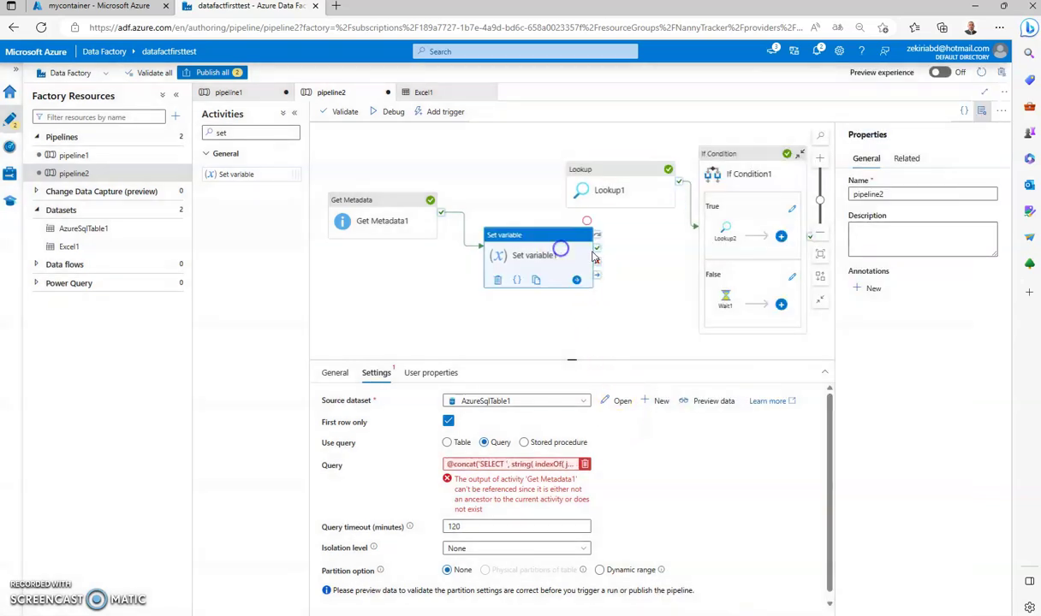
pyautogui.moveTo(616, 211); pyautogui.dragTo(609, 202)
# Add a pipeline variable of type String named MetadataResult to pipeline2.
pyautogui.click(523, 240)
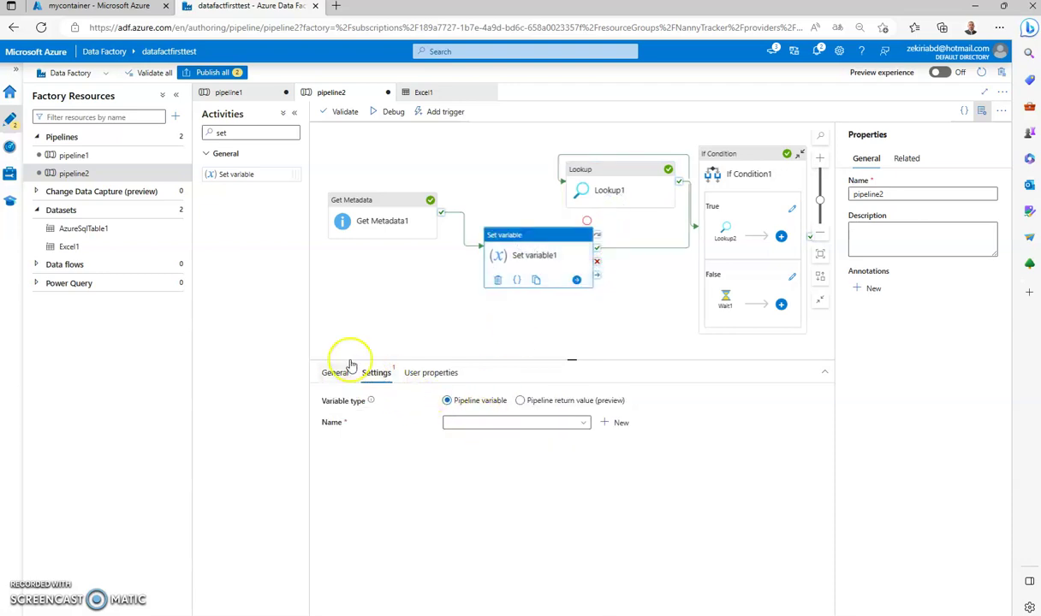
pyautogui.click(395, 309)
pyautogui.click(401, 374)
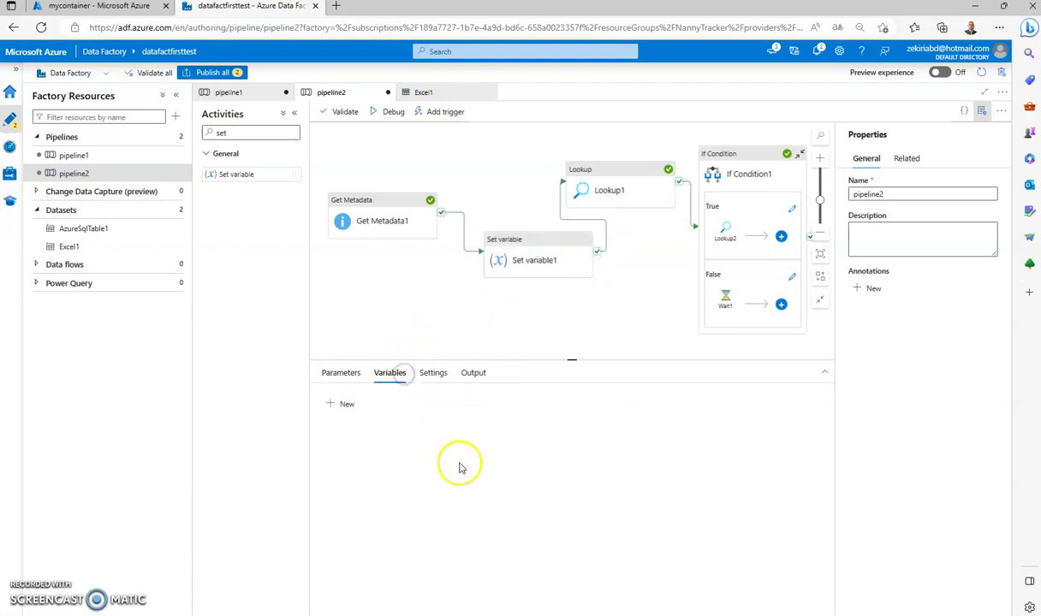
pyautogui.click(347, 405)
pyautogui.click(377, 444)
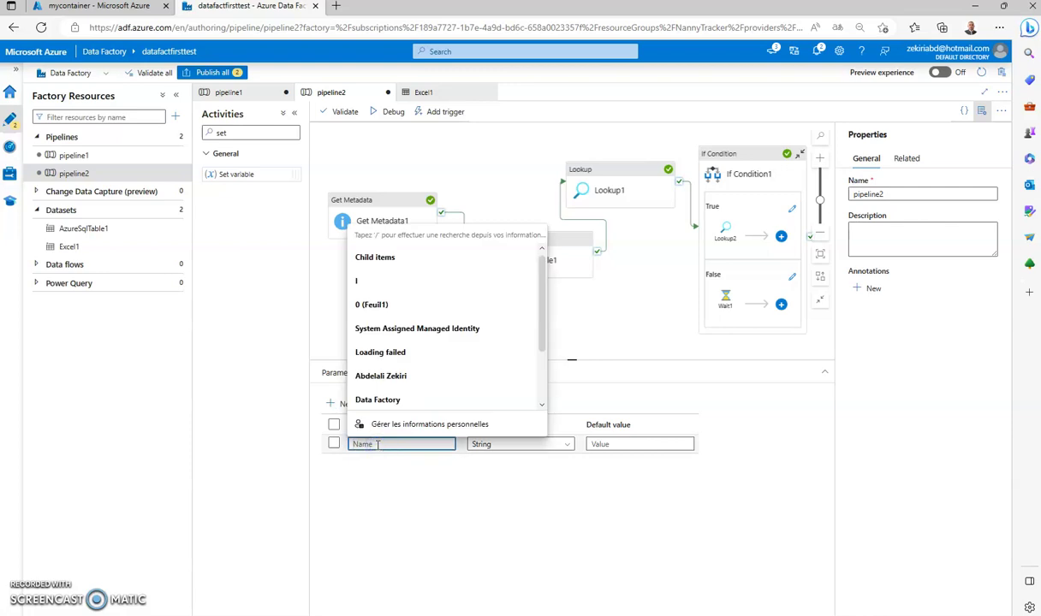
pyautogui.write('res')
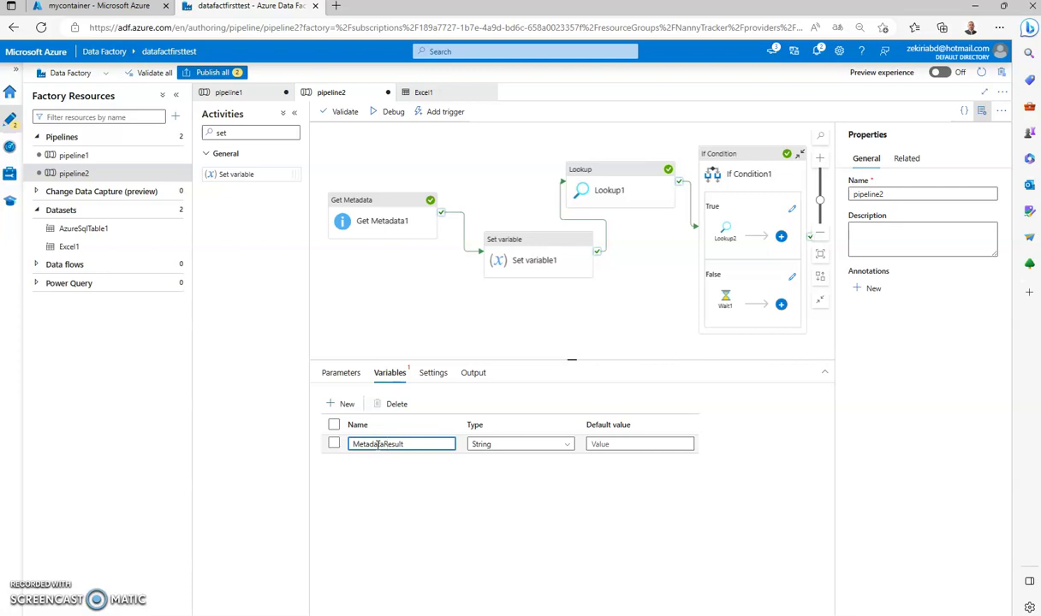
# Choose MetadataResult as the pipeline variable that Set variable1 assigns.
pyautogui.click(516, 248)
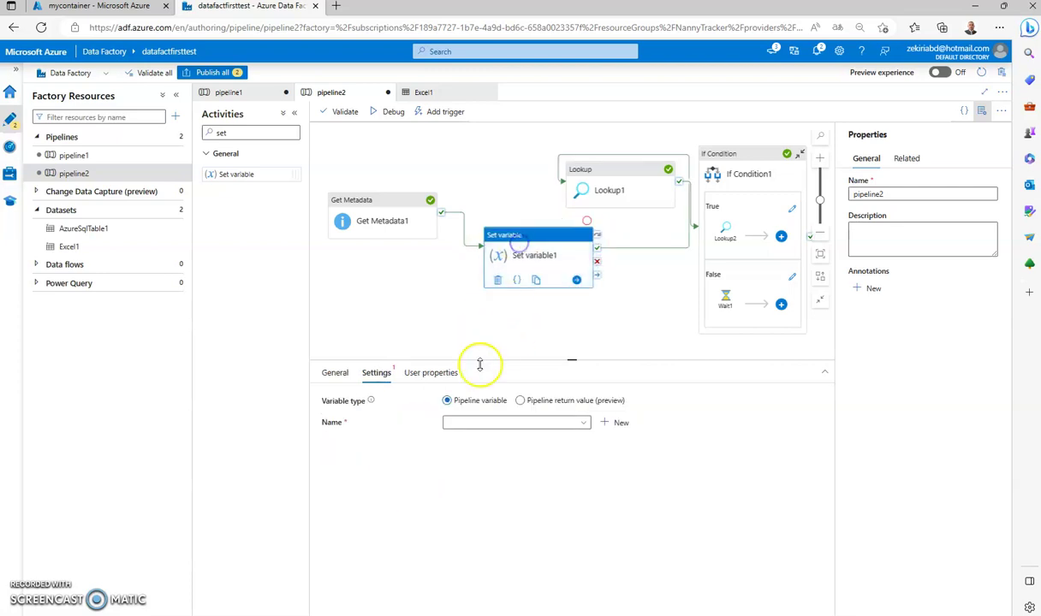
pyautogui.click(476, 422)
pyautogui.click(482, 439)
pyautogui.click(470, 447)
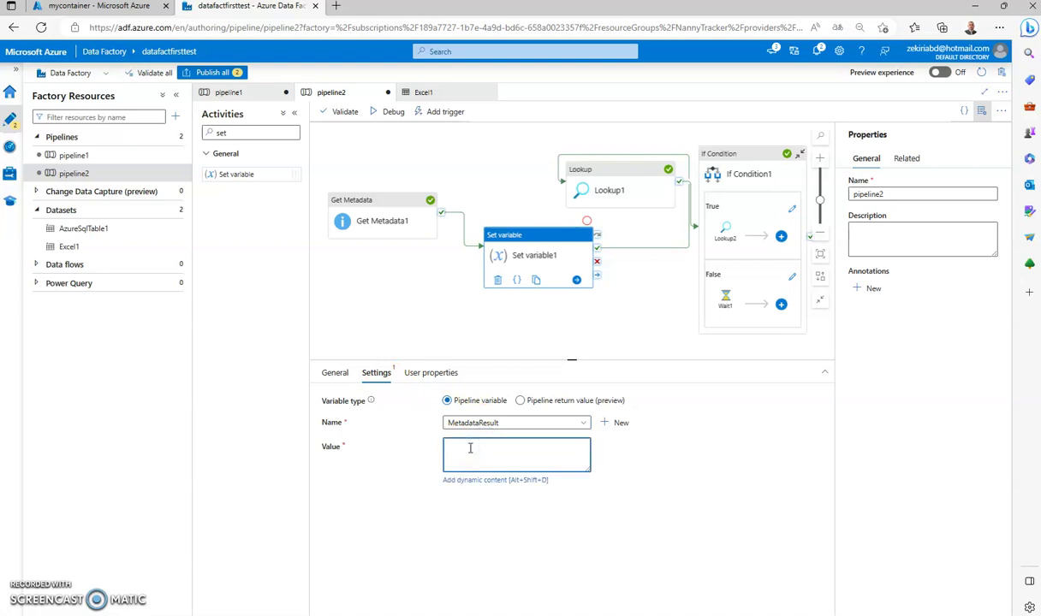
pyautogui.click(481, 480)
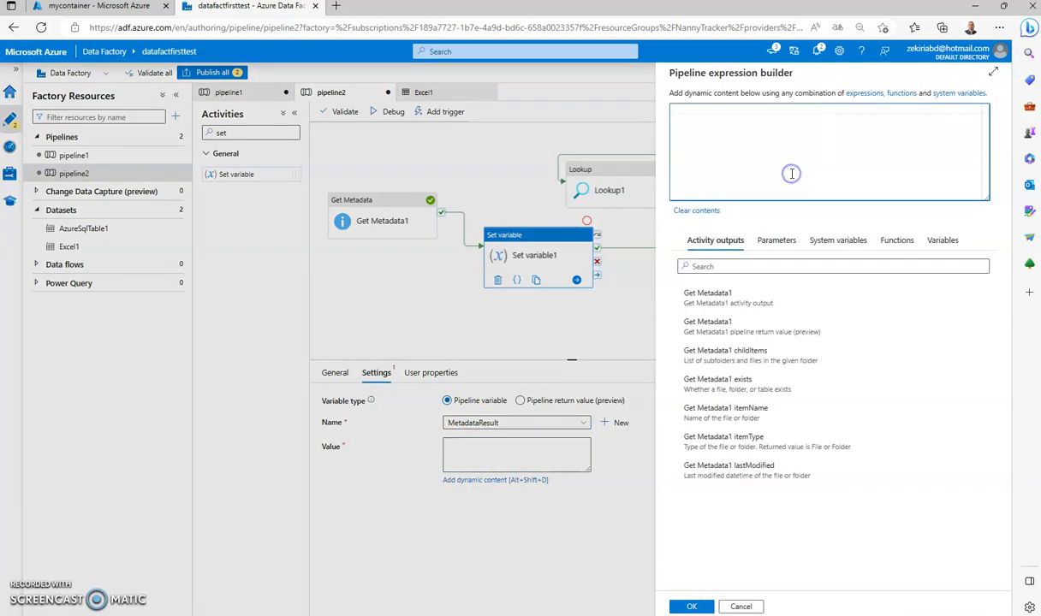
pyautogui.write("join(activity('Get Metadata1').output.childItems,")
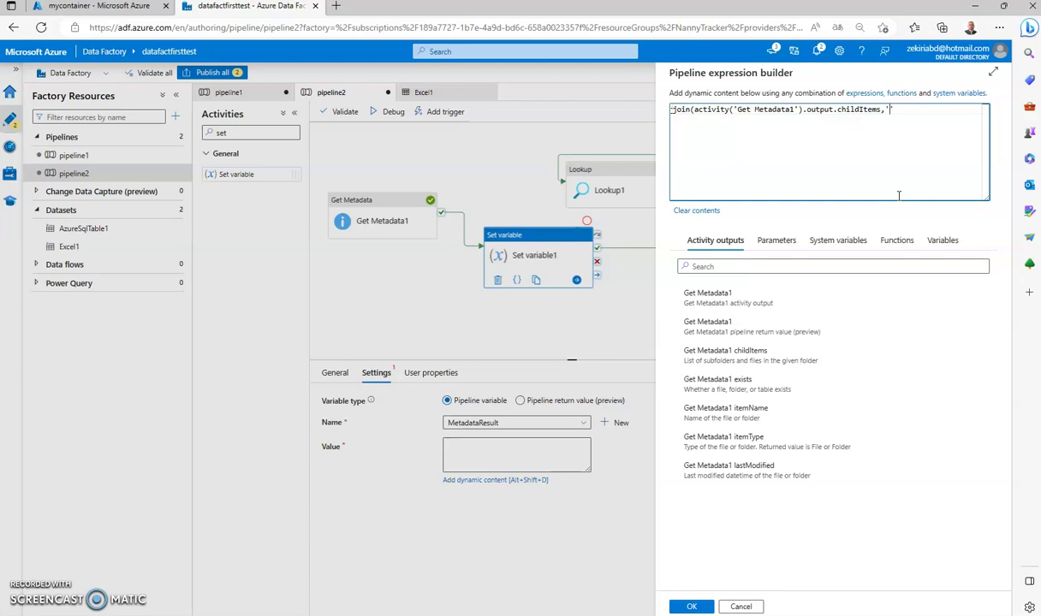
pyautogui.press('Home')
pyautogui.press('Delete')
pyautogui.press('Delete')
pyautogui.press('Delete')
pyautogui.press('Delete')
pyautogui.press('Delete')
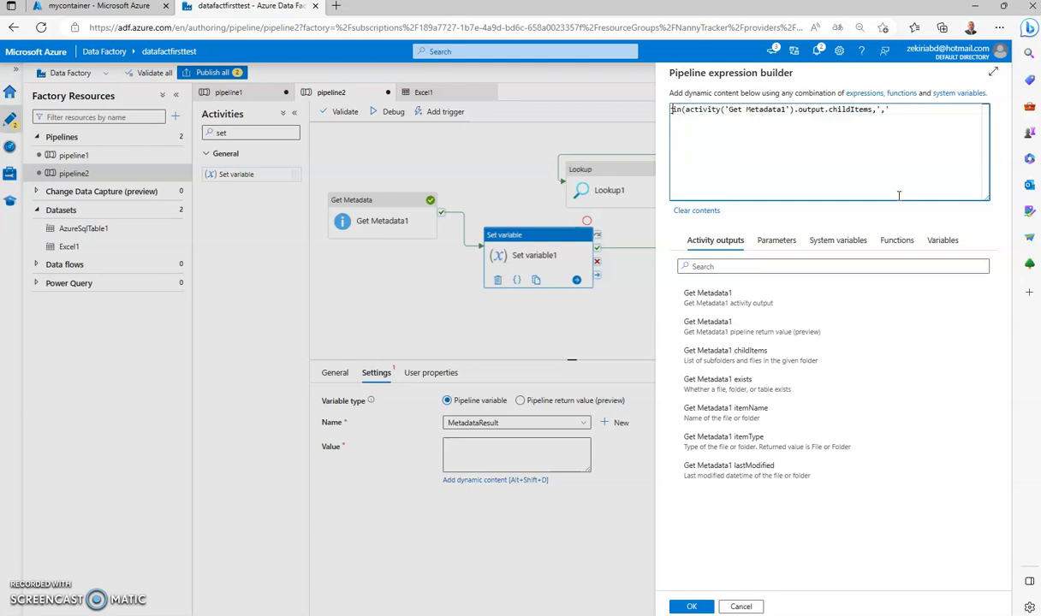
pyautogui.write('@')
pyautogui.press('End')
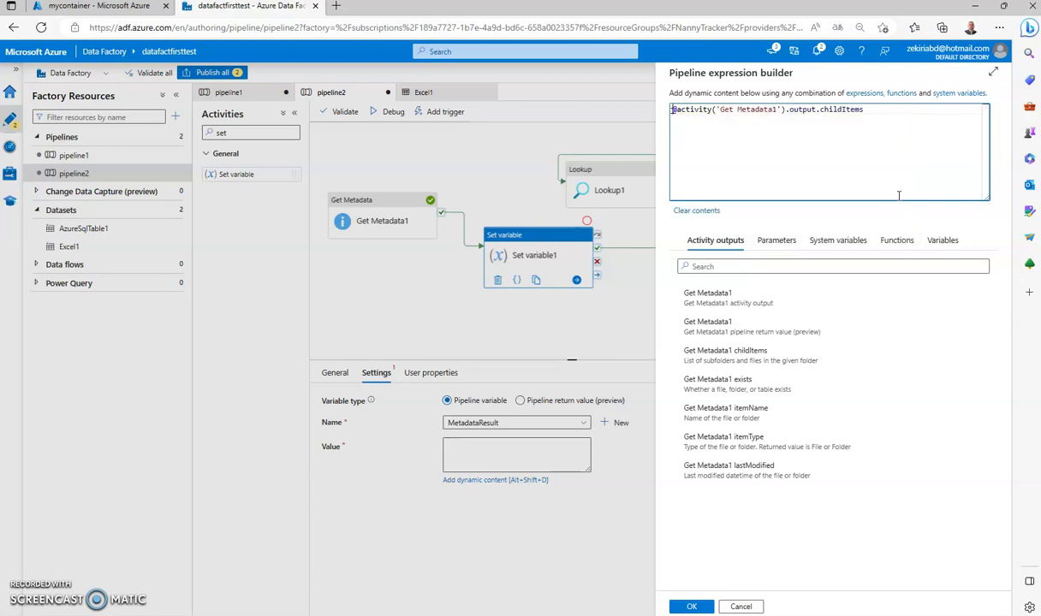
pyautogui.press('Return')
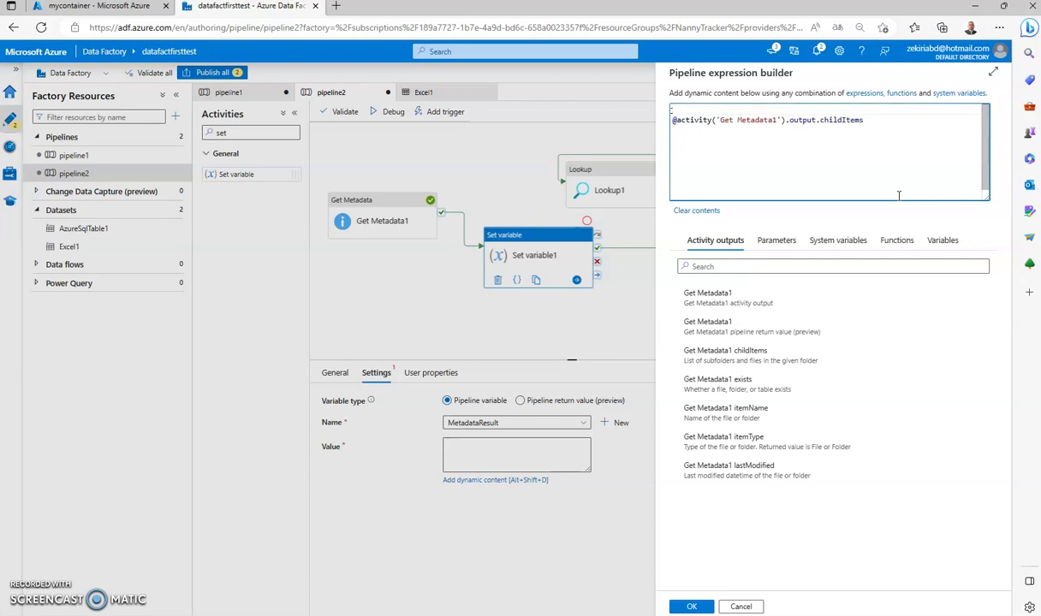
pyautogui.write('@')
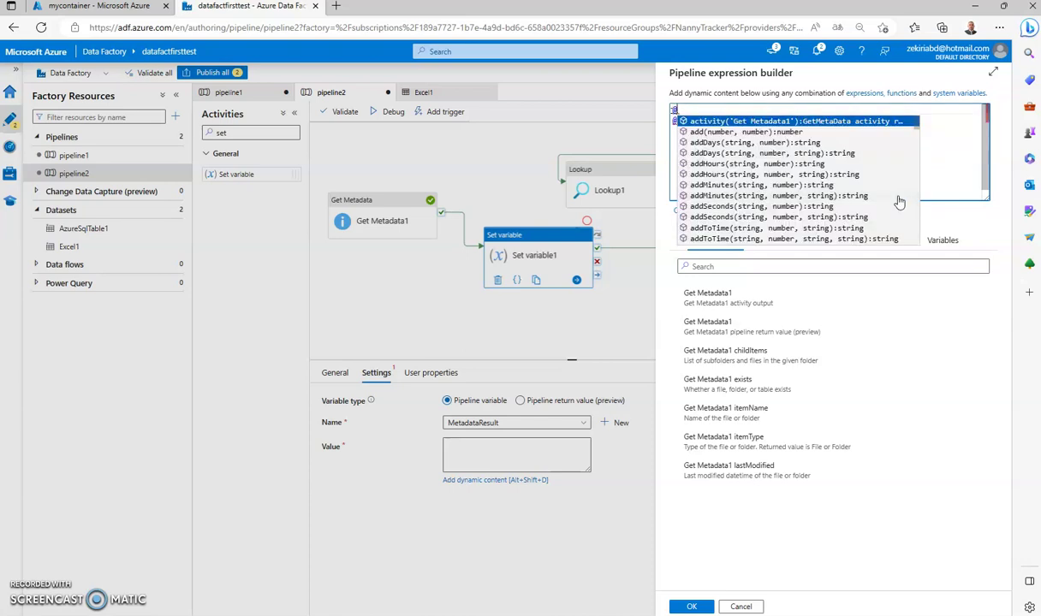
pyautogui.write('string(')
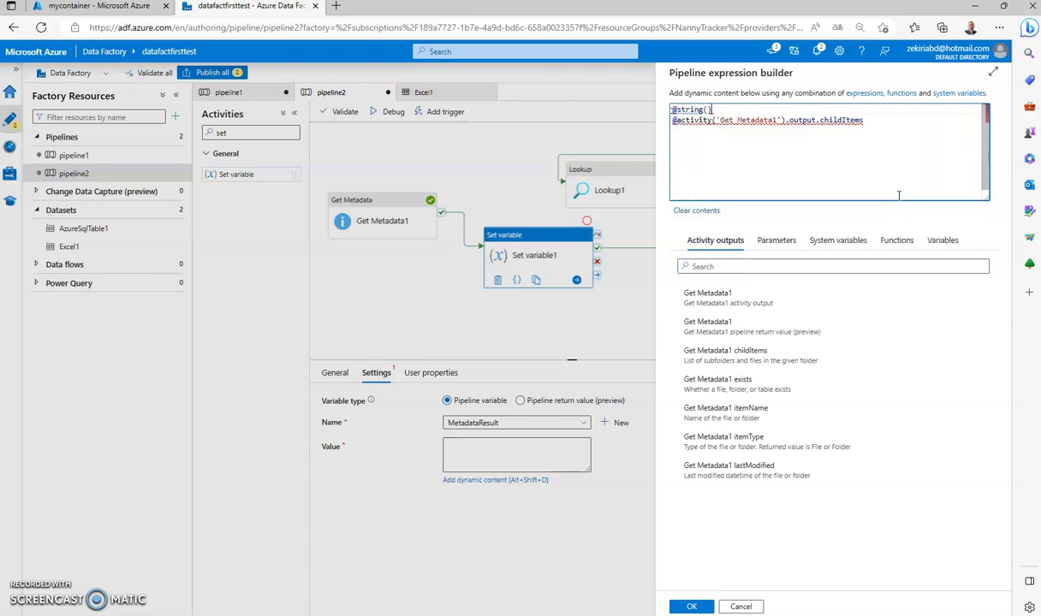
pyautogui.press('Delete')
pyautogui.press('Delete')
pyautogui.press('End')
pyautogui.write(')')
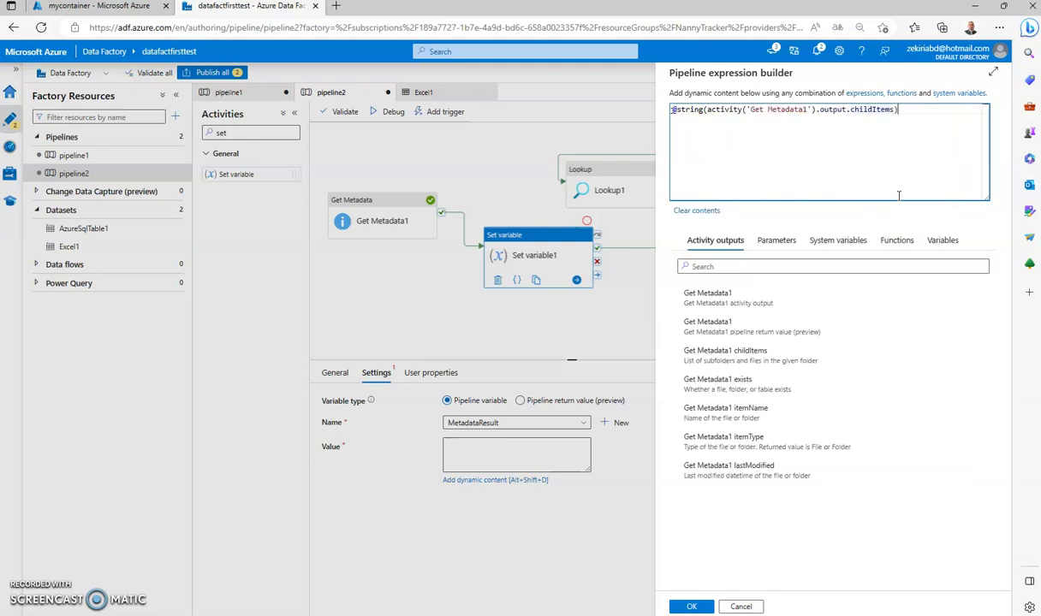
pyautogui.click(692, 606)
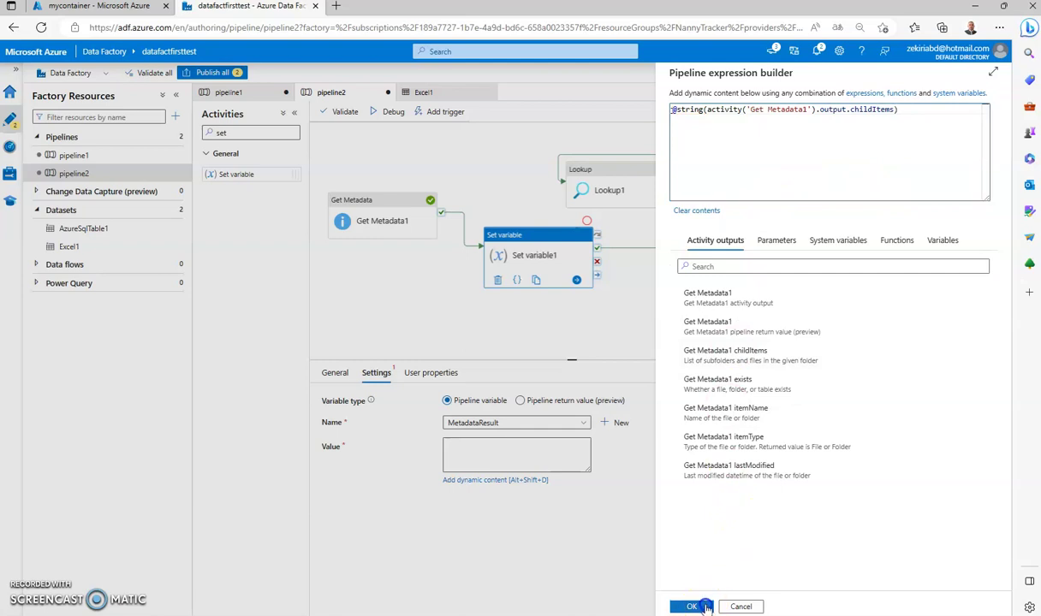
# Set a breakpoint on Set variable1 and debug pipeline2 up to it with FileName File4.xlsx.
pyautogui.click(618, 297)
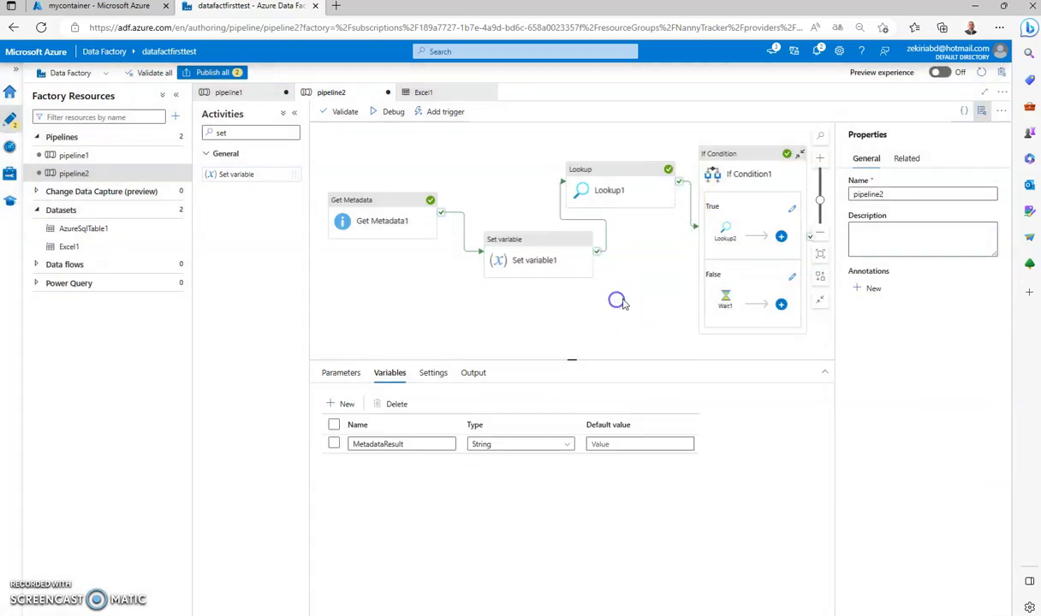
pyautogui.click(584, 229)
pyautogui.click(585, 222)
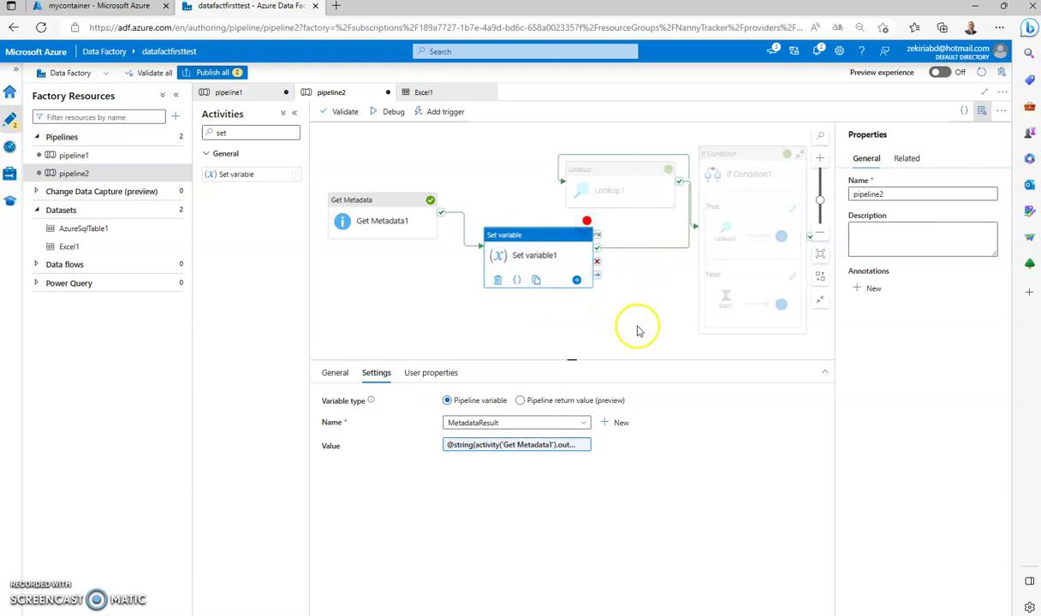
pyautogui.click(393, 111)
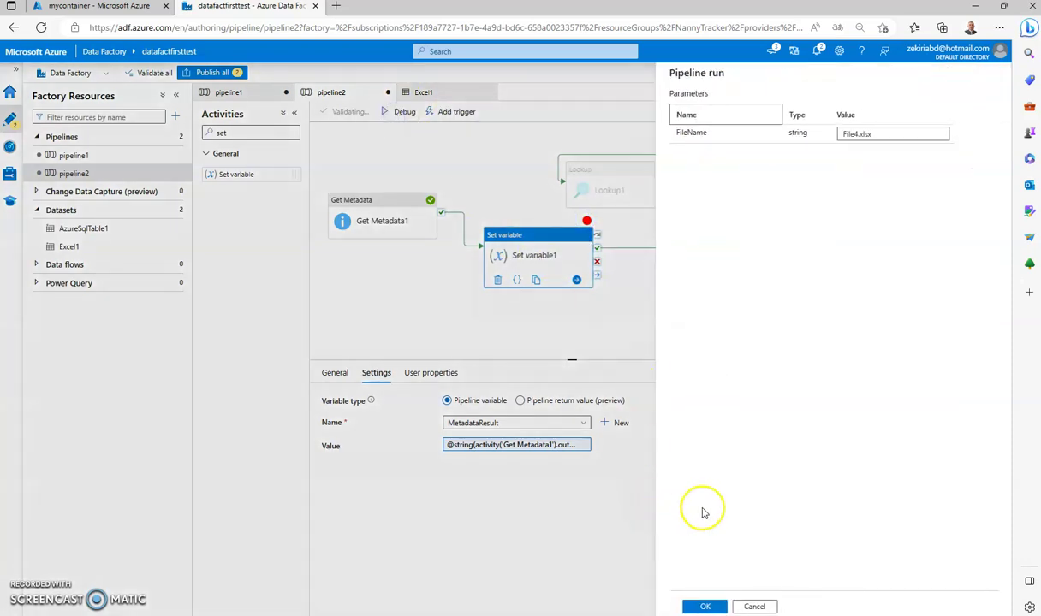
pyautogui.click(704, 605)
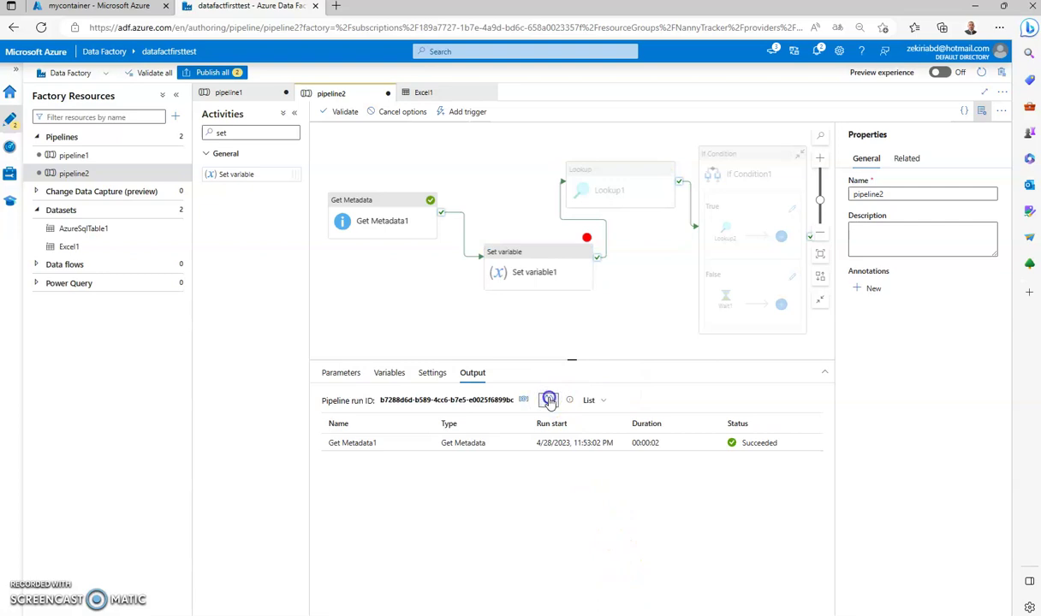
# Refresh the run output and examine the file names in Set variable1's MetadataResult value, then close the output.
pyautogui.click(549, 400)
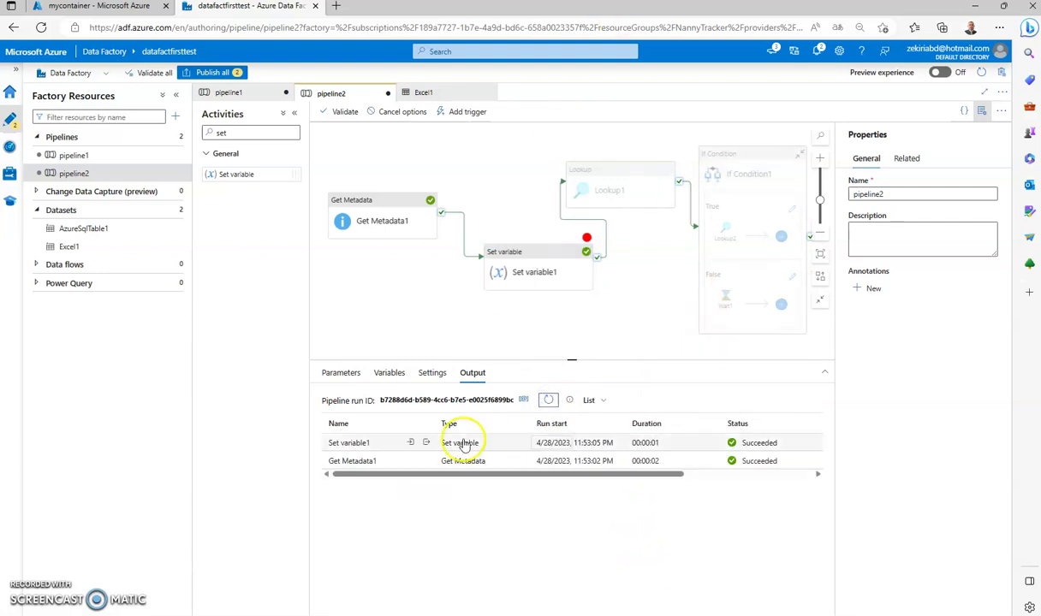
pyautogui.click(426, 443)
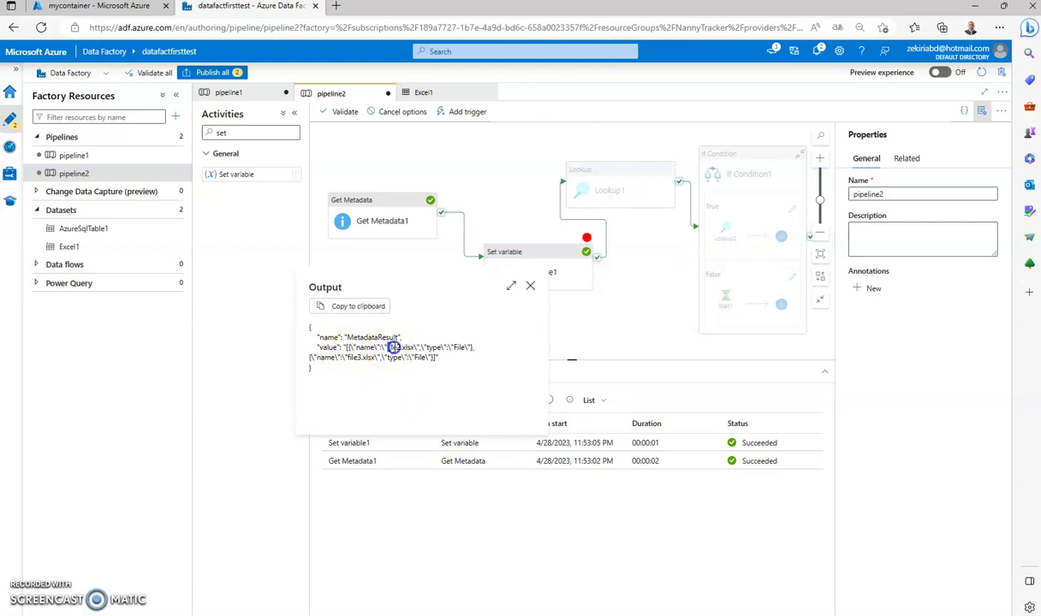
pyautogui.moveTo(426, 347); pyautogui.dragTo(443, 357)
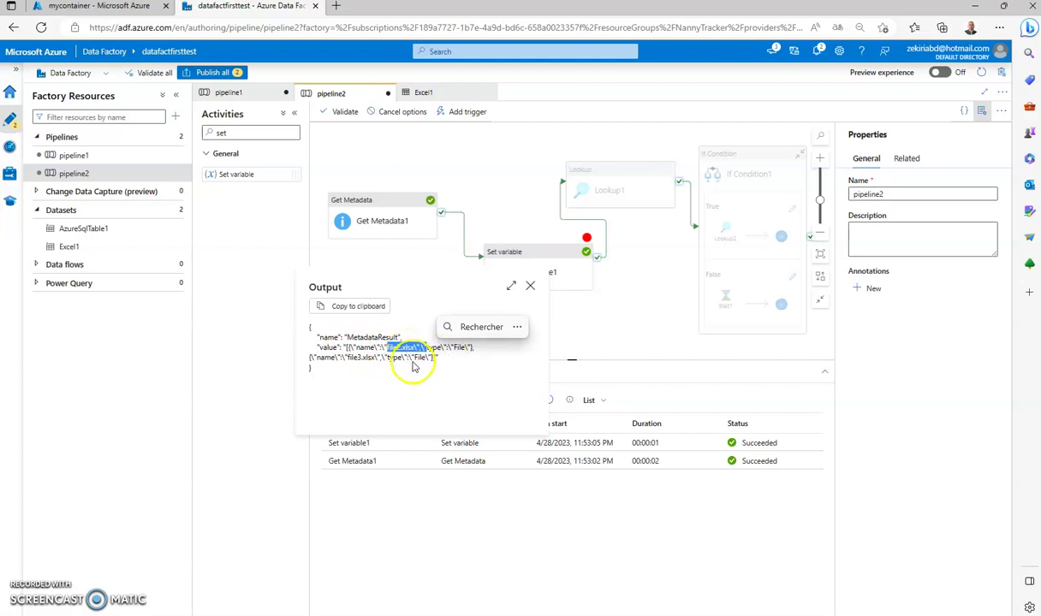
pyautogui.moveTo(345, 358); pyautogui.dragTo(379, 358)
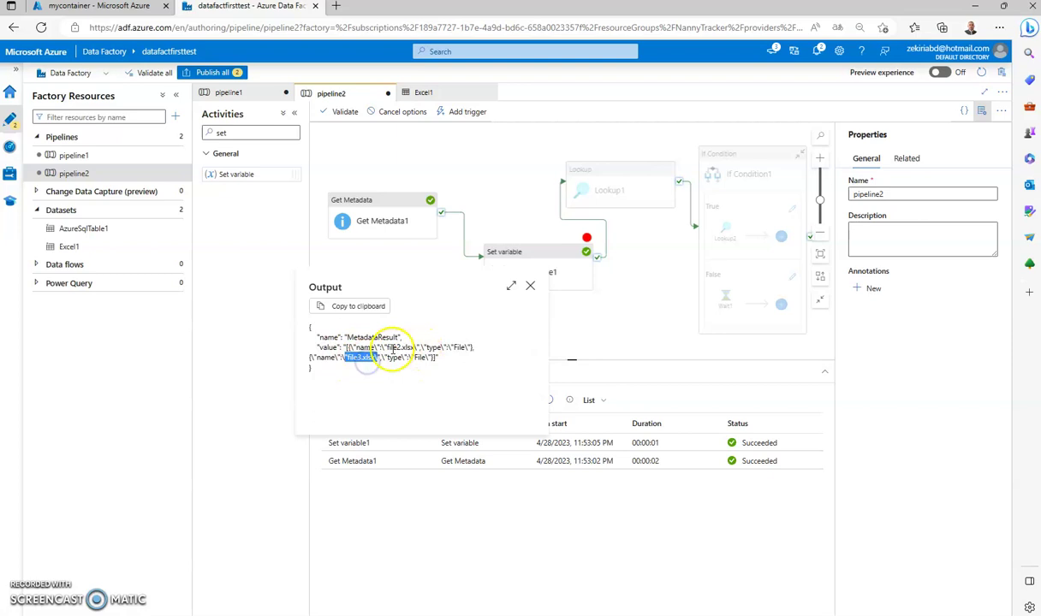
pyautogui.doubleClick(397, 348)
pyautogui.click(347, 357)
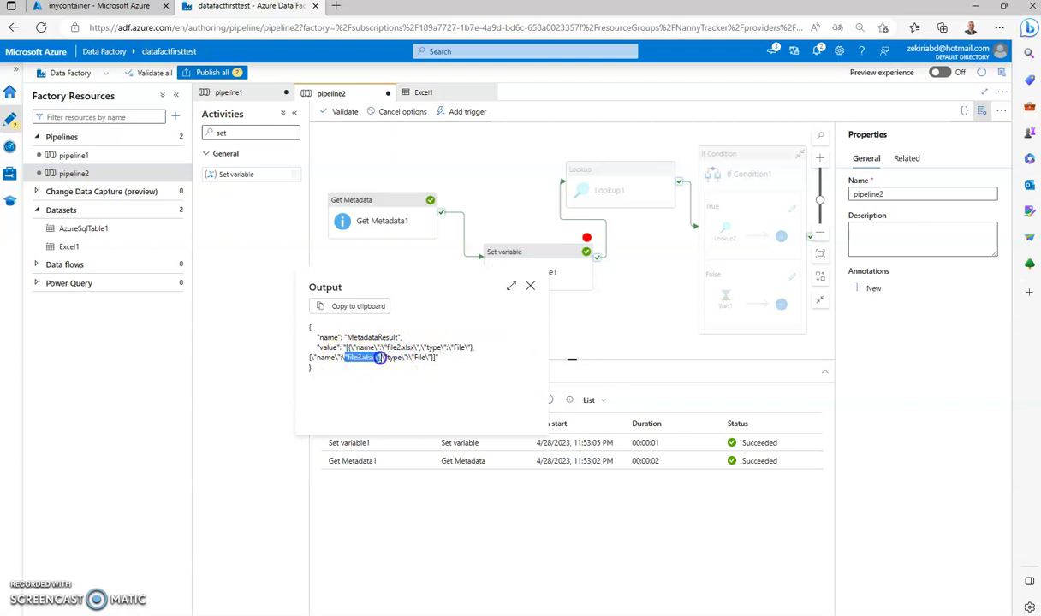
pyautogui.moveTo(378, 358); pyautogui.dragTo(380, 358)
pyautogui.doubleClick(365, 348)
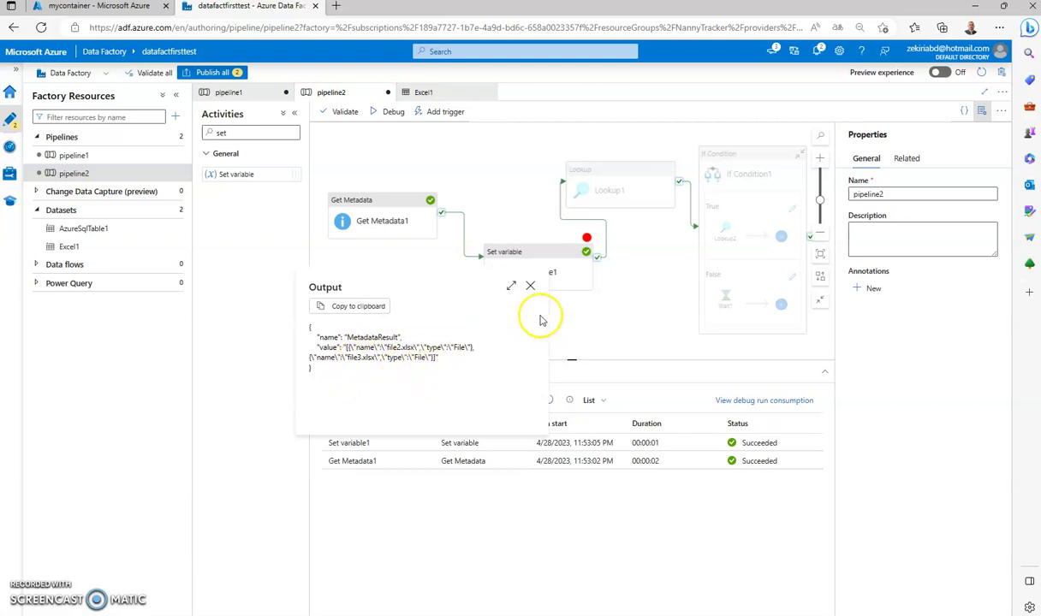
pyautogui.click(530, 286)
# Move Get Metadata1 and Set variable1 closer together and delete the connection between Lookup1 and If Condition1.
pyautogui.moveTo(394, 209); pyautogui.dragTo(388, 249)
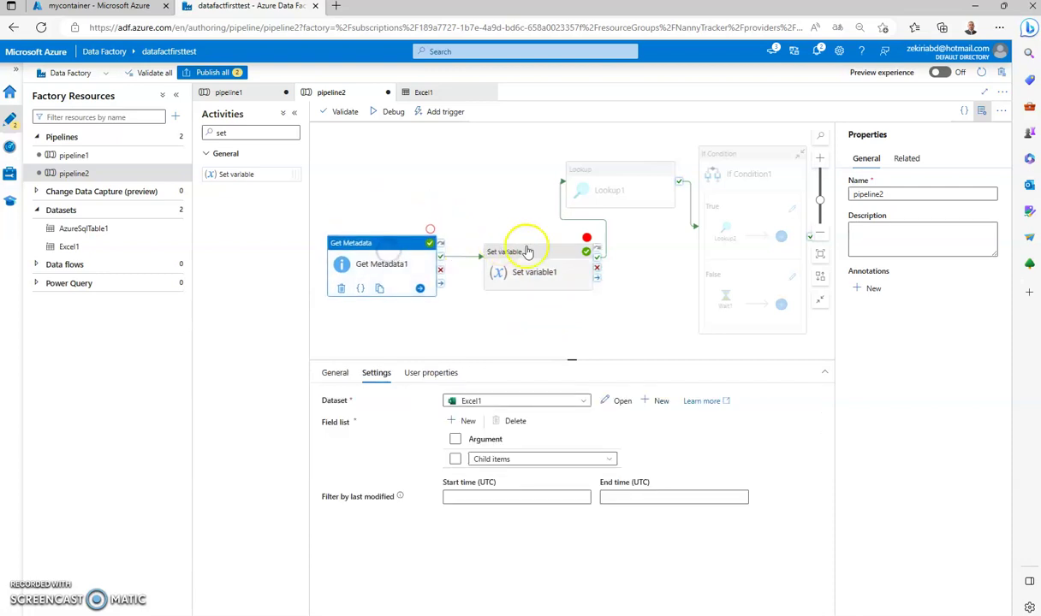
pyautogui.moveTo(524, 251); pyautogui.dragTo(505, 239)
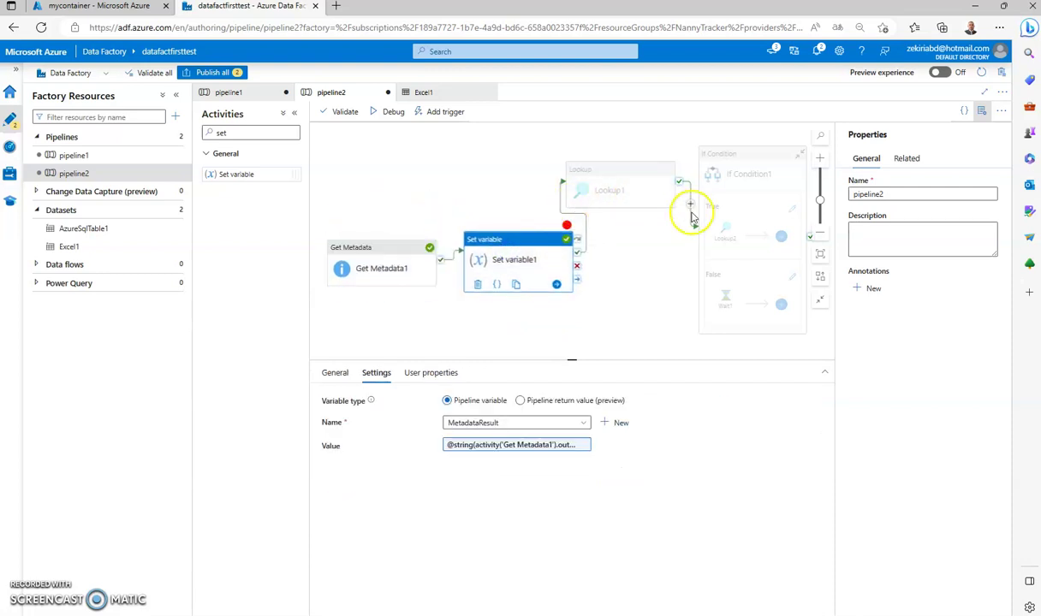
pyautogui.click(689, 213)
pyautogui.moveTo(691, 224); pyautogui.dragTo(658, 279)
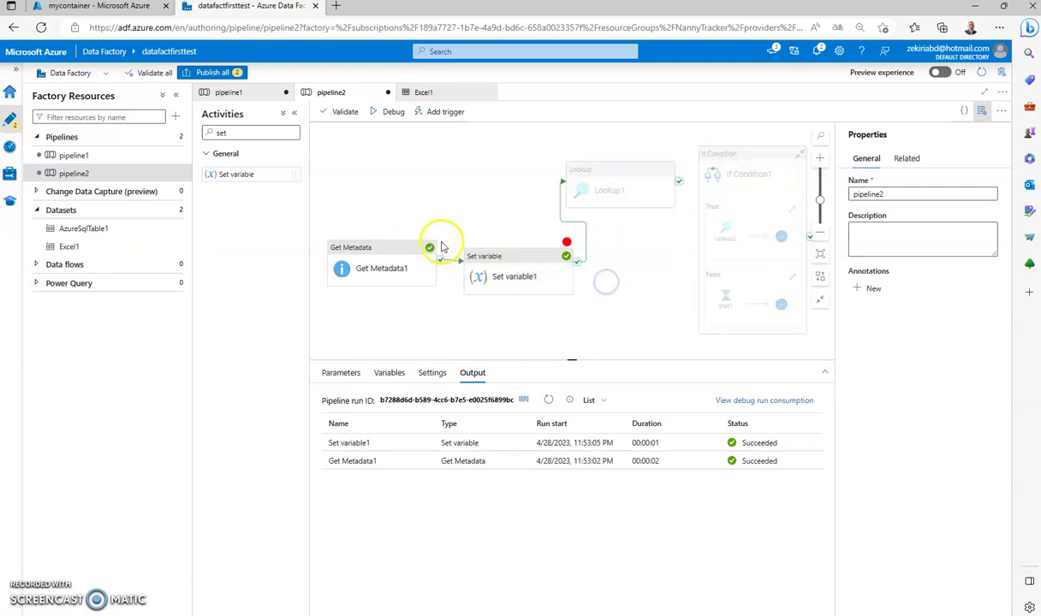
# Add a Set variable activity and connect it on success from Lookup1 and on to If Condition1.
pyautogui.moveTo(240, 175); pyautogui.dragTo(726, 291)
pyautogui.click(639, 199)
pyautogui.click(622, 189)
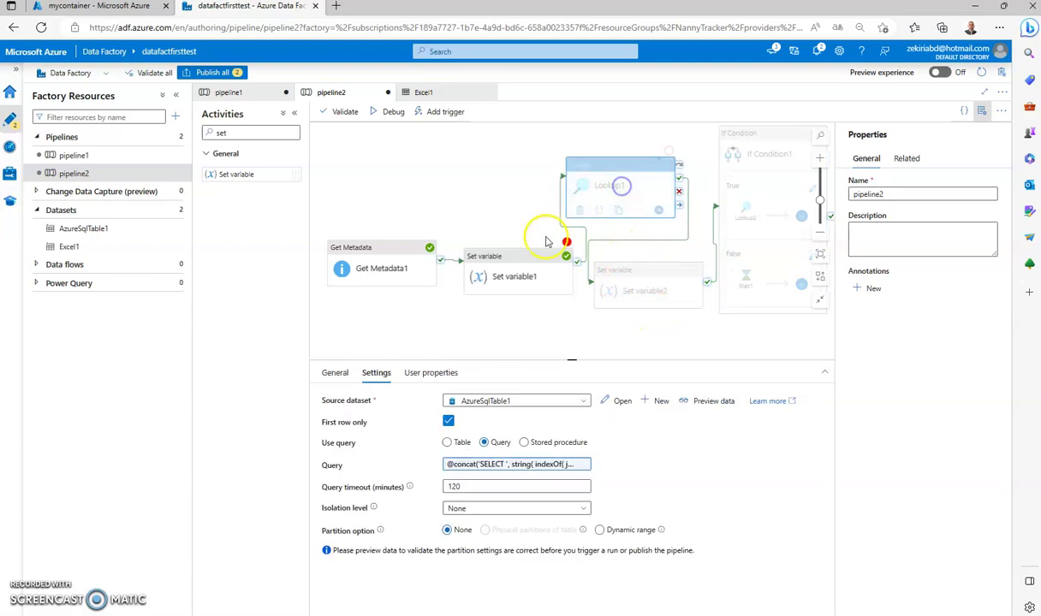
# Rearrange Get Metadata1, Set variable1, Lookup1 and Set variable2 into two compact columns before If Condition1.
pyautogui.moveTo(402, 249); pyautogui.dragTo(381, 153)
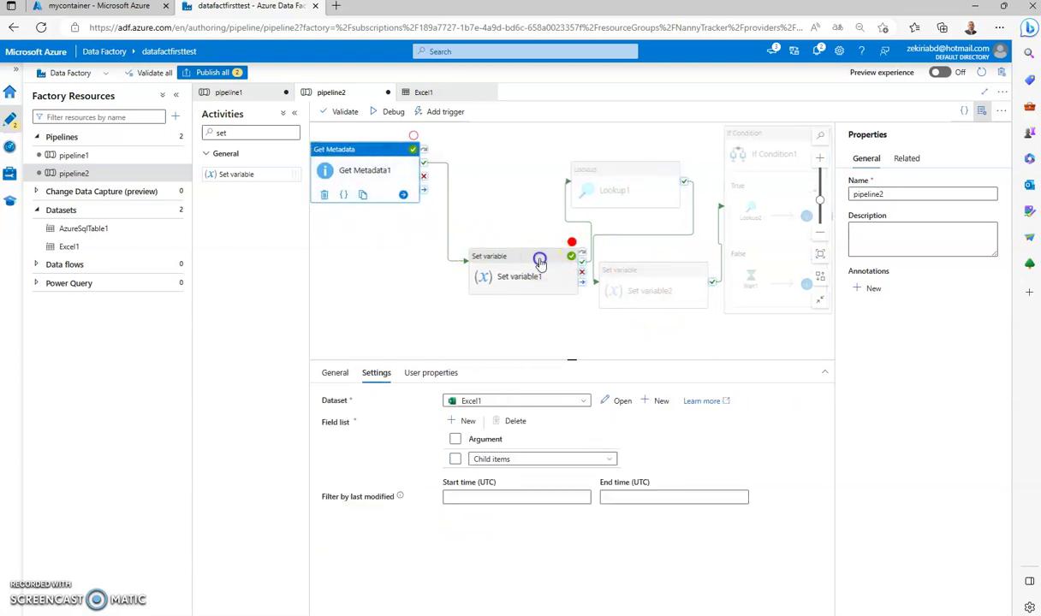
pyautogui.moveTo(539, 254); pyautogui.dragTo(398, 242)
pyautogui.click(636, 269)
pyautogui.moveTo(636, 269); pyautogui.dragTo(564, 280)
pyautogui.moveTo(622, 169); pyautogui.dragTo(524, 168)
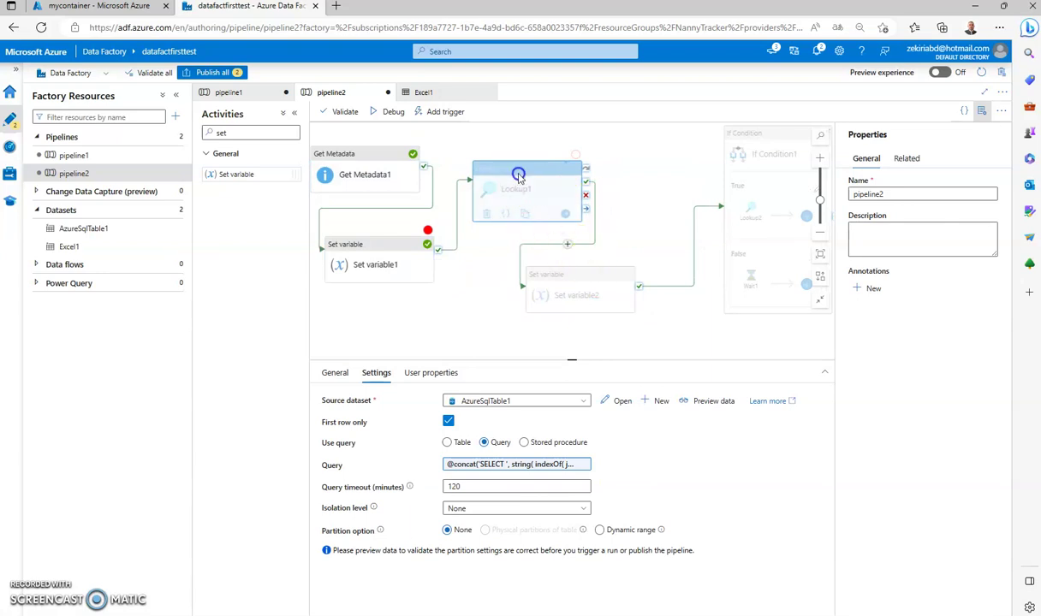
pyautogui.click(552, 292)
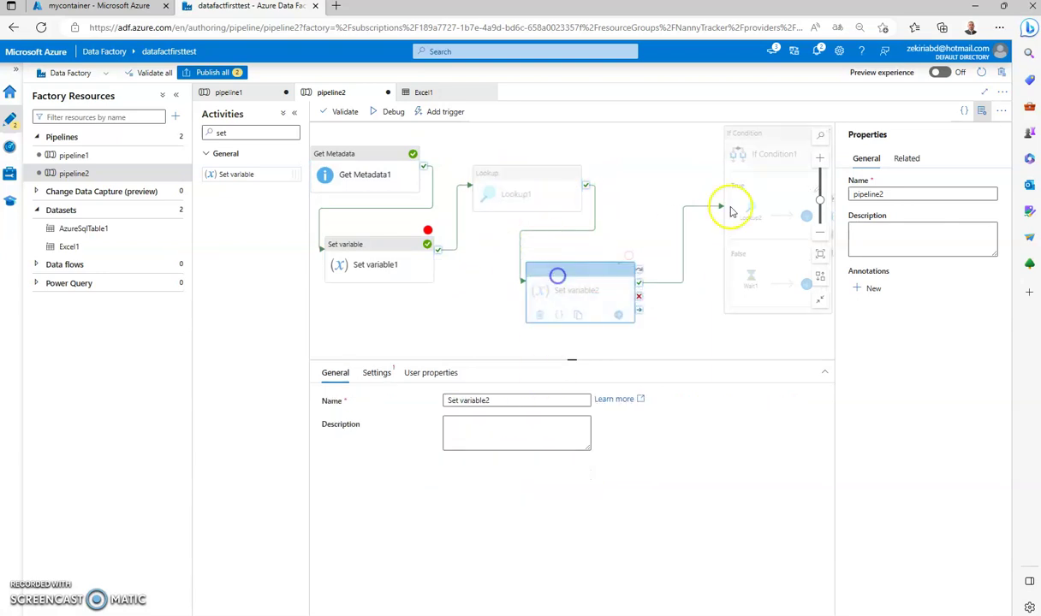
pyautogui.click(780, 137)
pyautogui.click(483, 402)
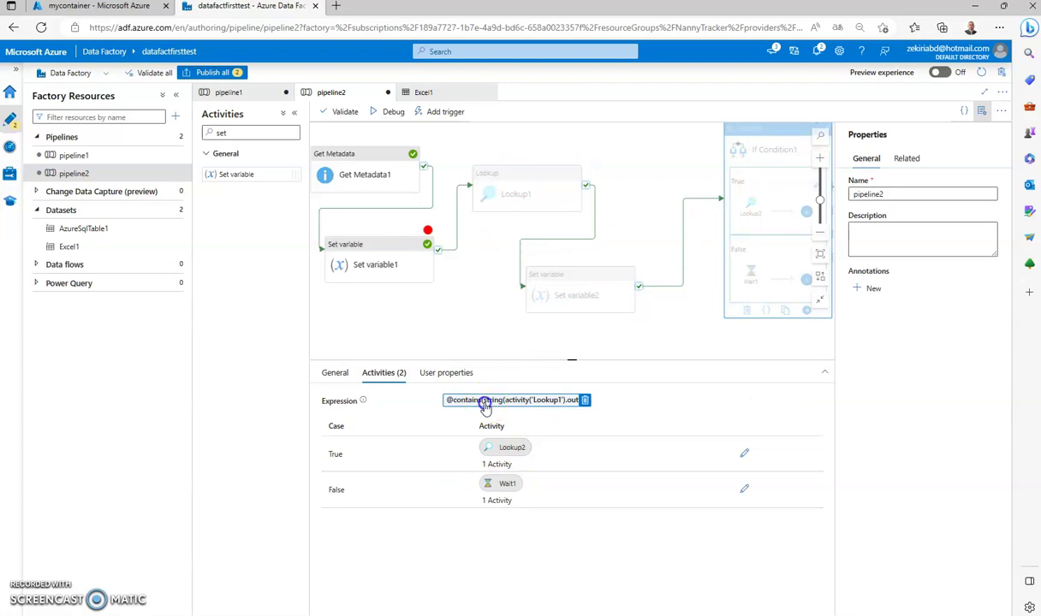
pyautogui.moveTo(948, 111); pyautogui.dragTo(672, 112)
pyautogui.hotkey('ctrl', 'c')
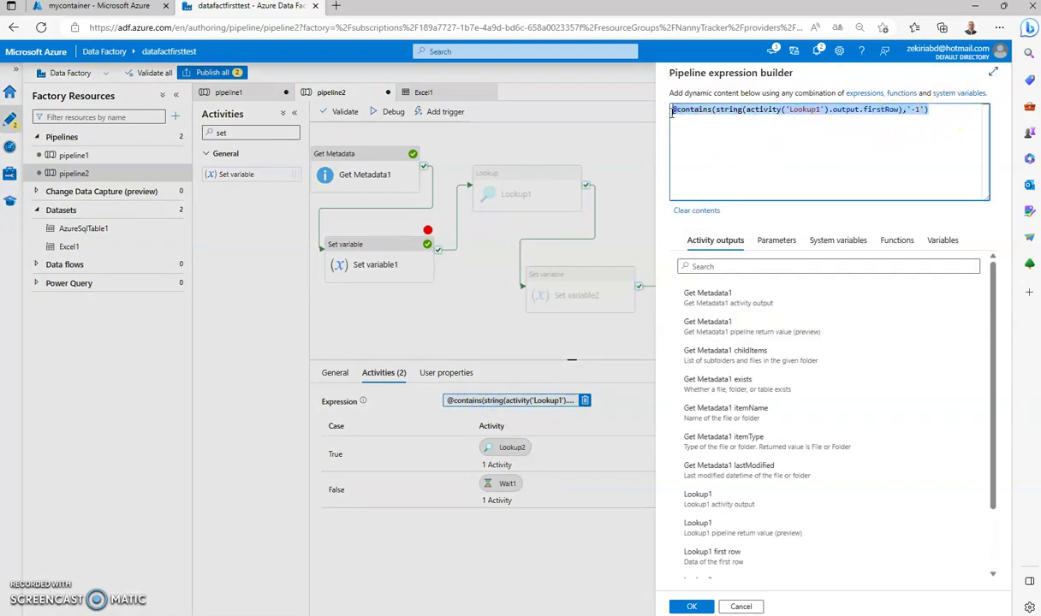
pyautogui.click(741, 604)
# Add a String pipeline variable named lookupResult to pipeline2.
pyautogui.click(563, 300)
pyautogui.click(414, 325)
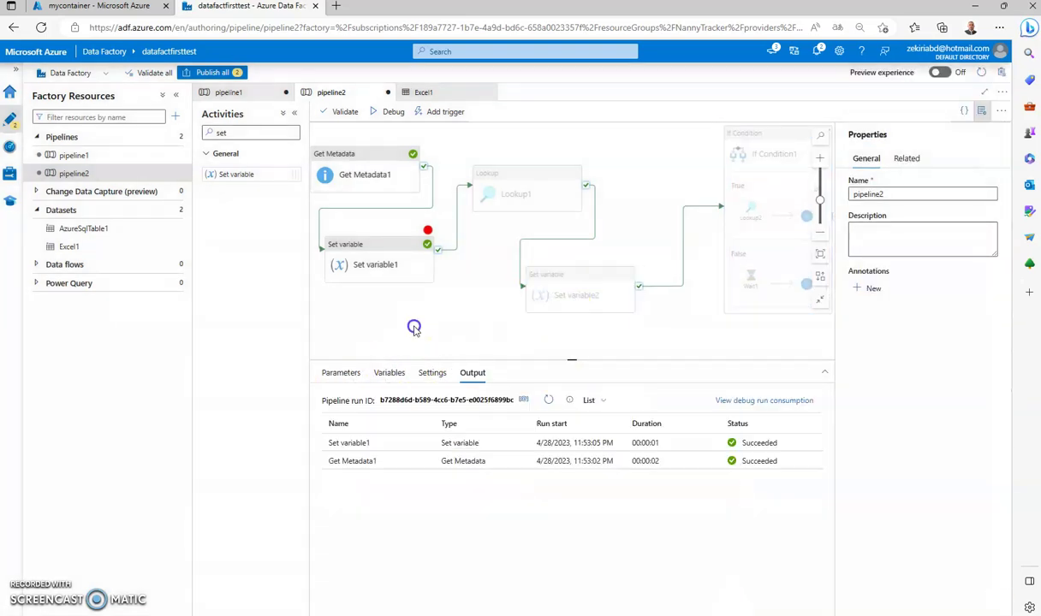
pyautogui.click(391, 374)
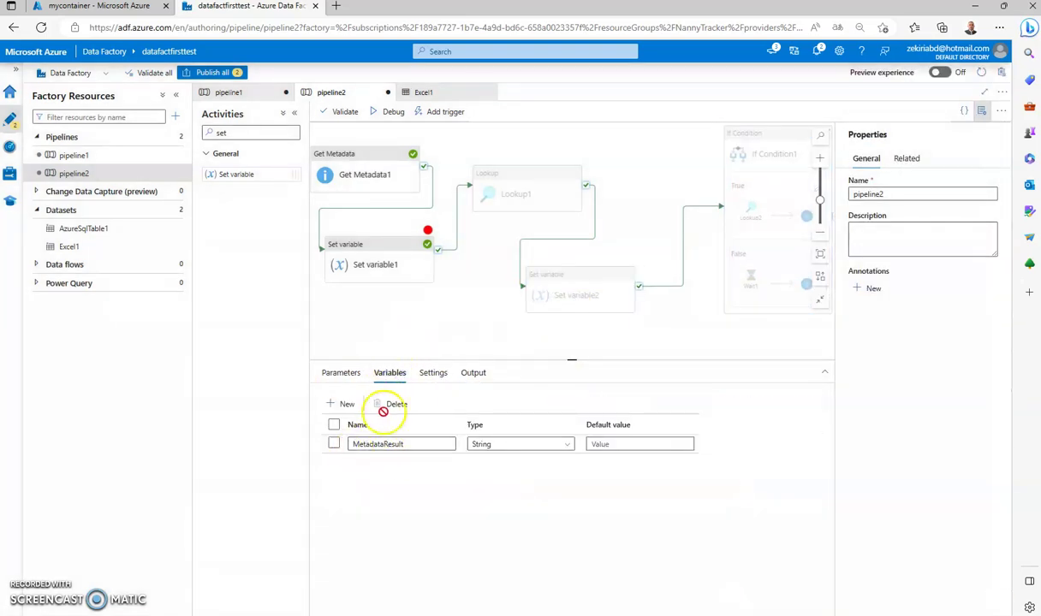
pyautogui.click(345, 403)
pyautogui.click(386, 463)
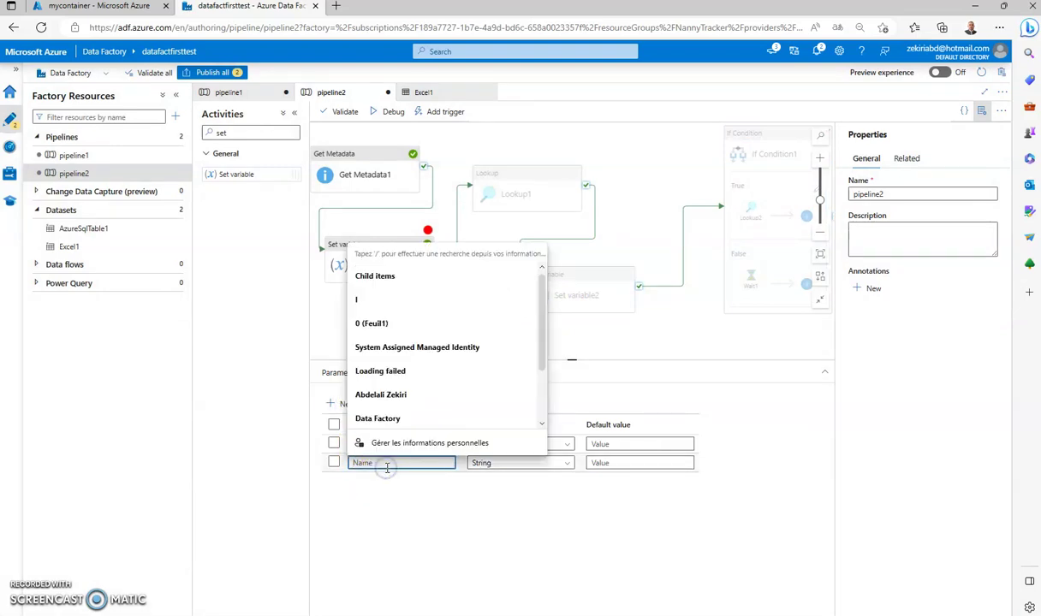
pyautogui.write('lookupResult')
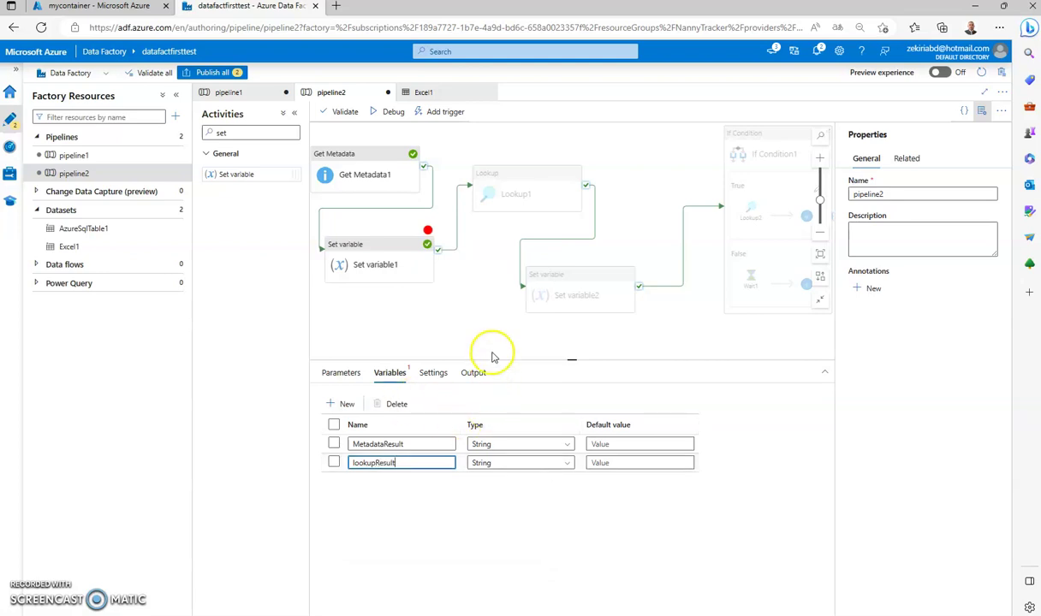
pyautogui.click(556, 285)
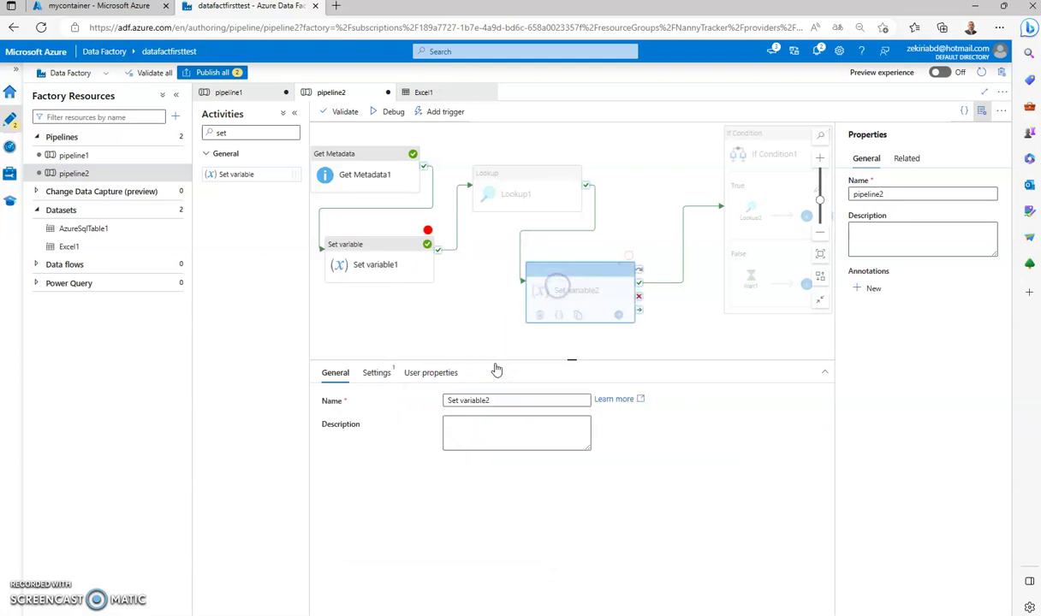
pyautogui.click(376, 373)
pyautogui.click(473, 422)
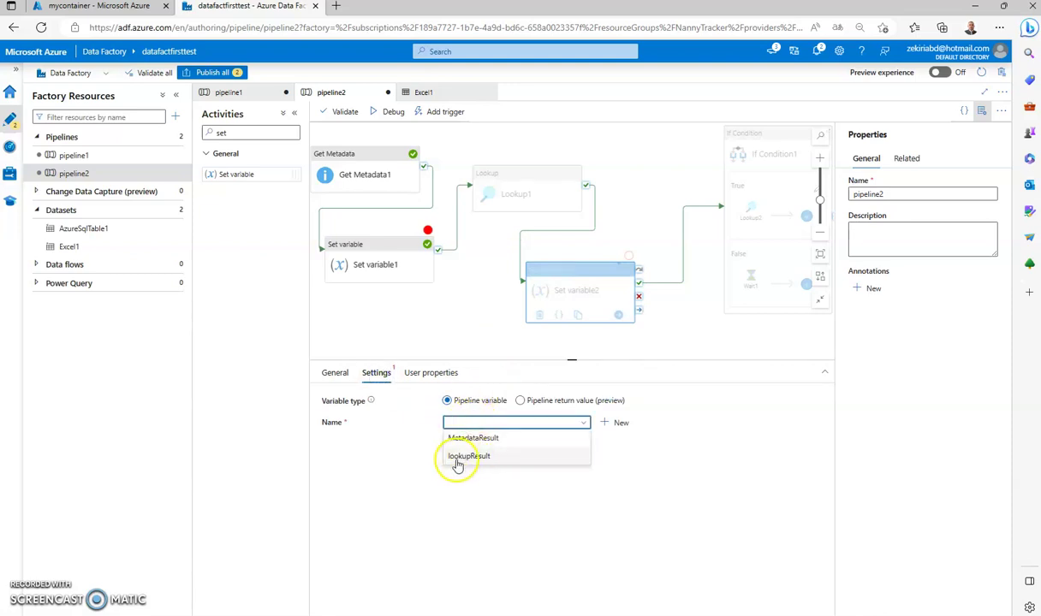
pyautogui.click(462, 456)
pyautogui.click(465, 449)
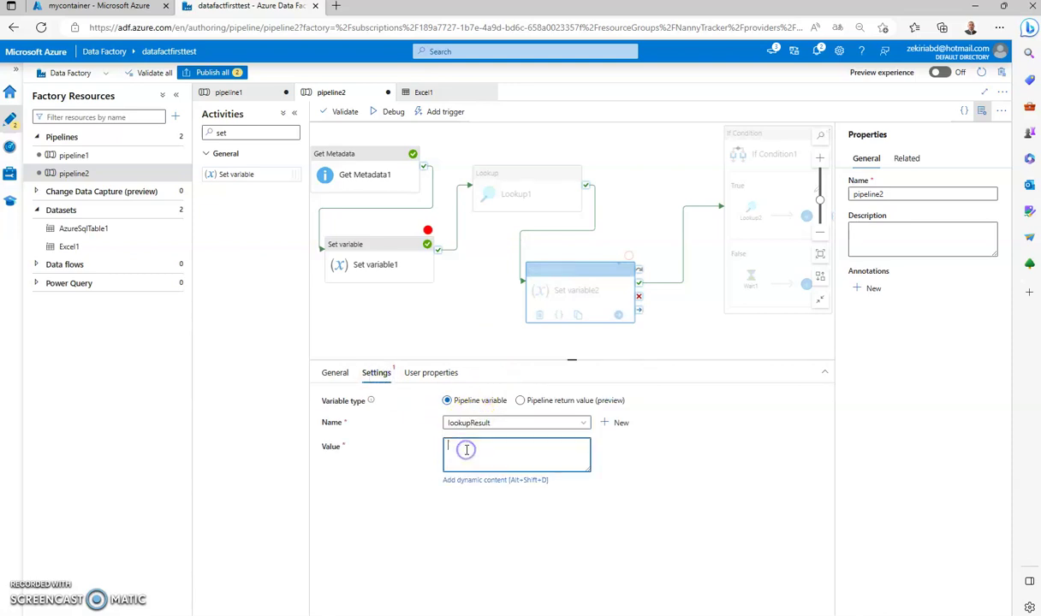
pyautogui.click(474, 480)
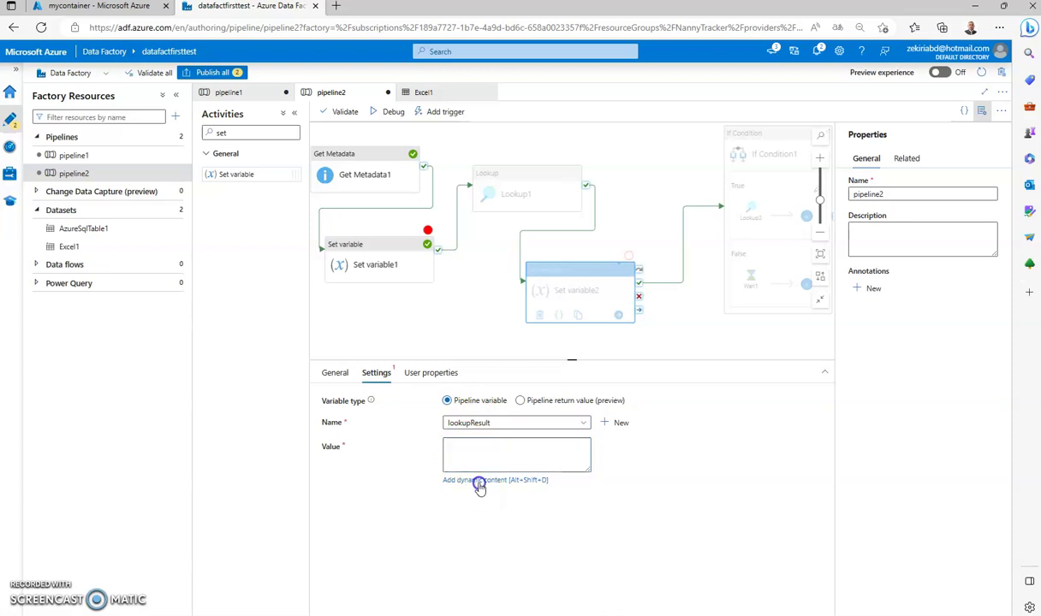
pyautogui.hotkey('ctrl', 'v')
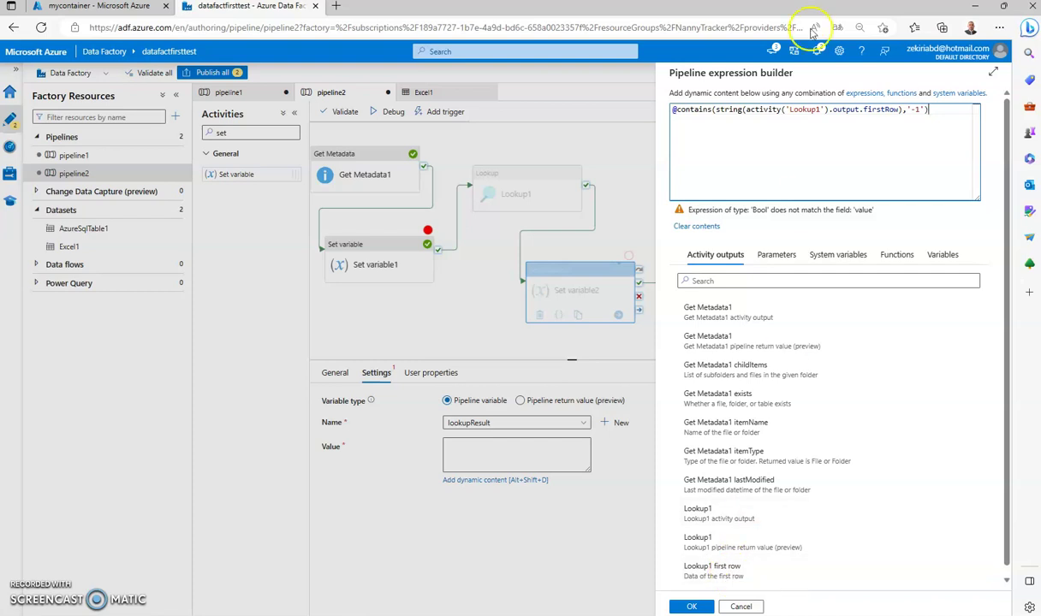
pyautogui.click(715, 111)
pyautogui.press('BackSpace')
pyautogui.press('BackSpace')
pyautogui.press('BackSpace')
pyautogui.press('BackSpace')
pyautogui.press('BackSpace')
pyautogui.press('BackSpace')
pyautogui.press('BackSpace')
pyautogui.press('BackSpace')
pyautogui.press('BackSpace')
pyautogui.press('BackSpace')
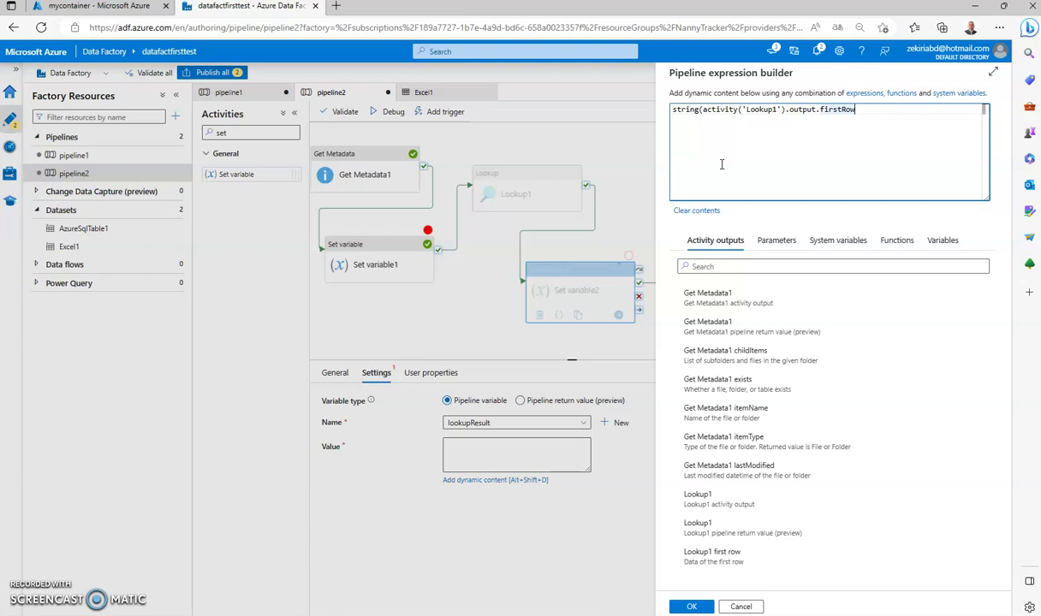
pyautogui.press('Delete')
pyautogui.press('Delete')
pyautogui.press('Delete')
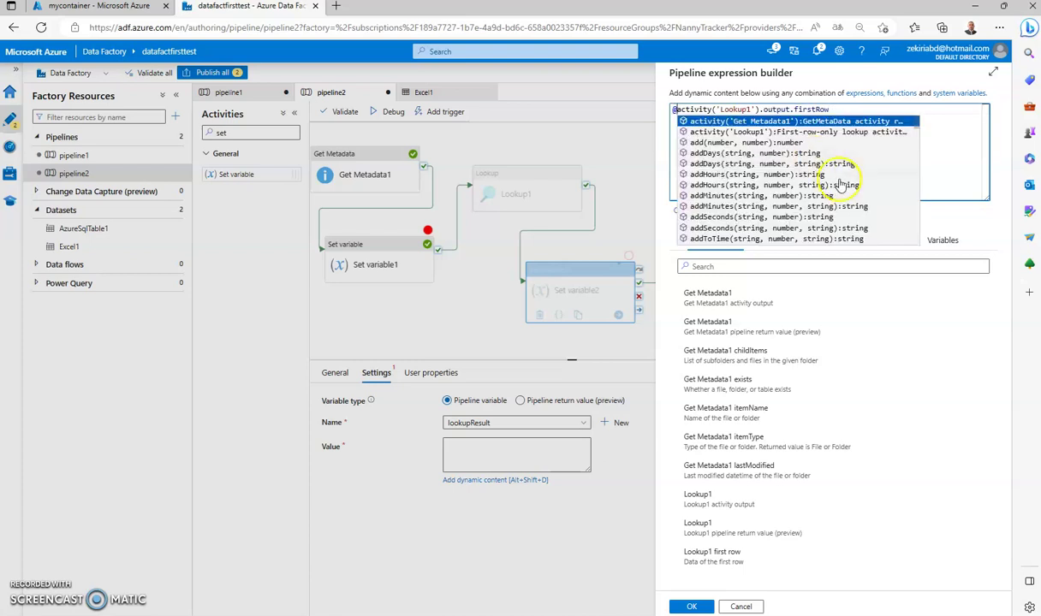
pyautogui.click(953, 133)
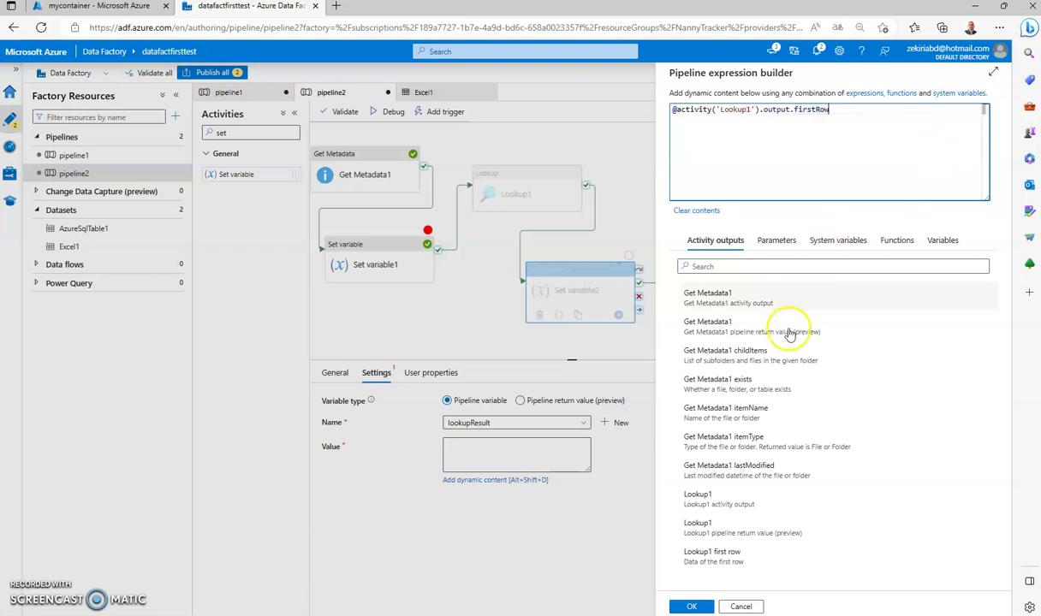
pyautogui.click(692, 606)
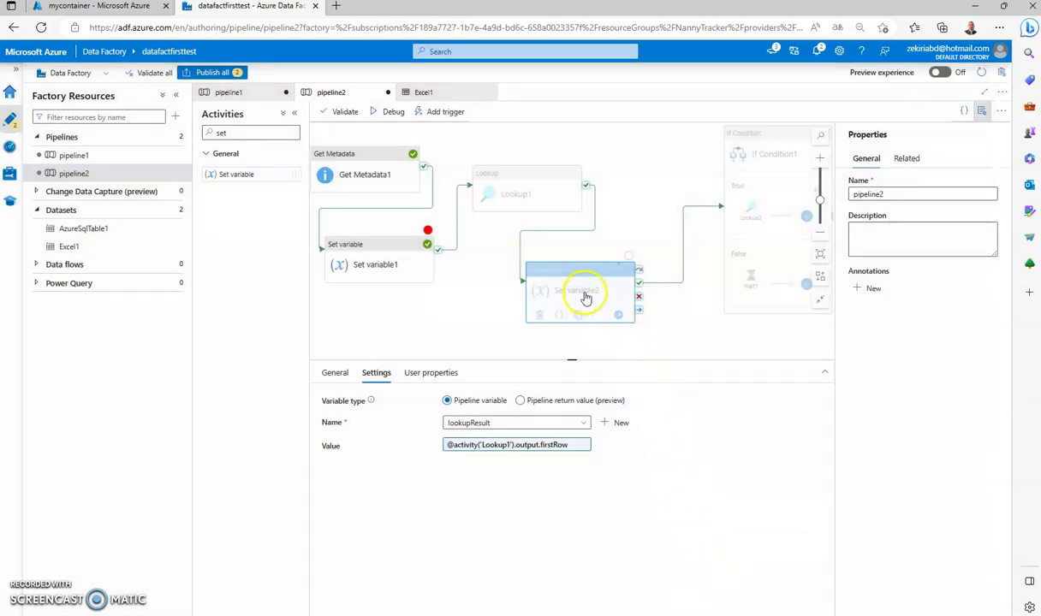
pyautogui.click(546, 446)
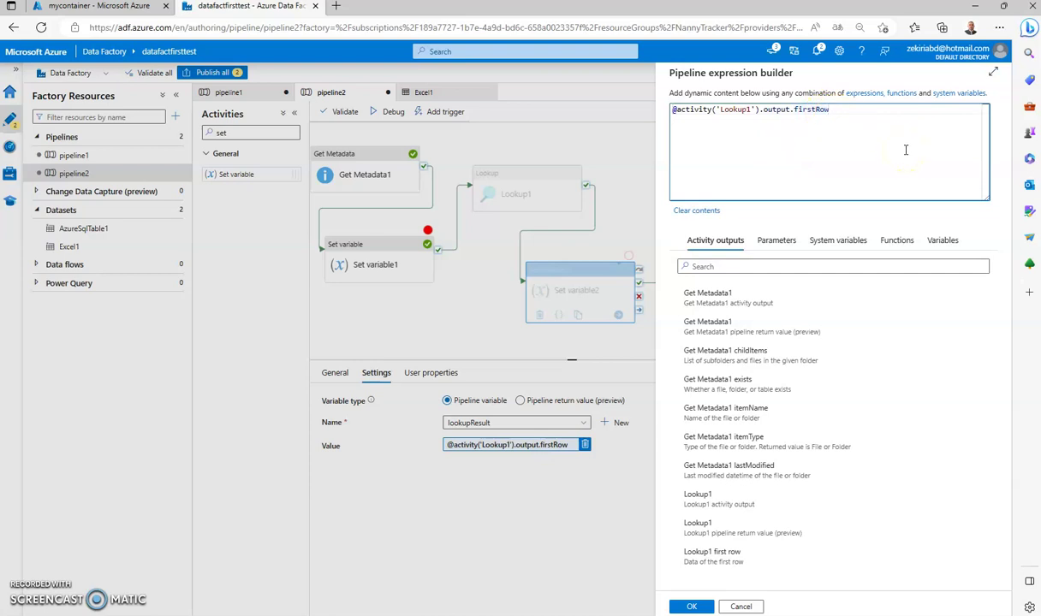
pyautogui.press('Return')
pyautogui.write('@s')
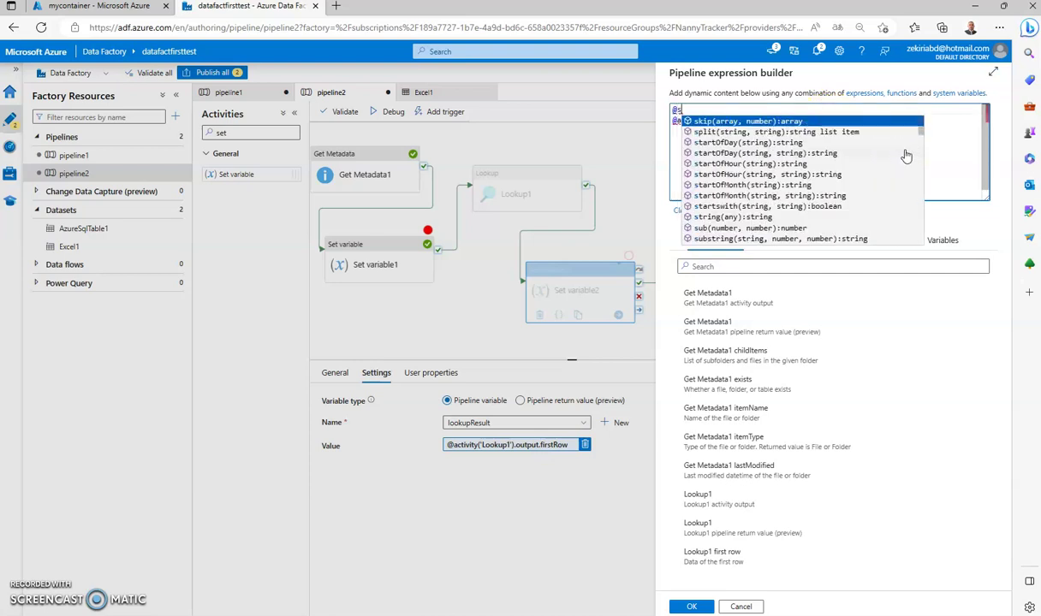
pyautogui.write('trin')
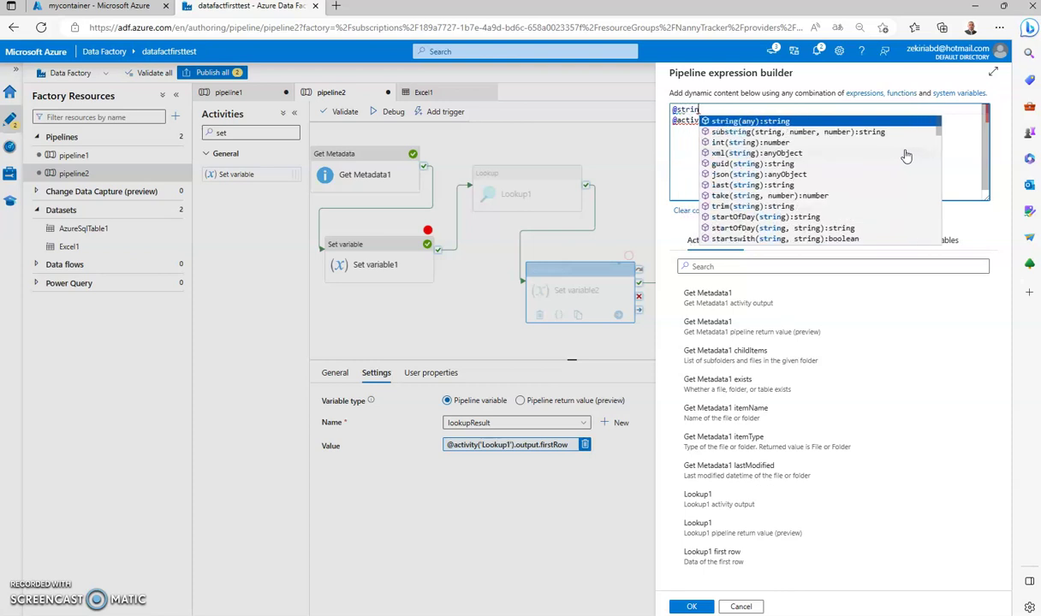
pyautogui.press('Return')
pyautogui.press('Delete')
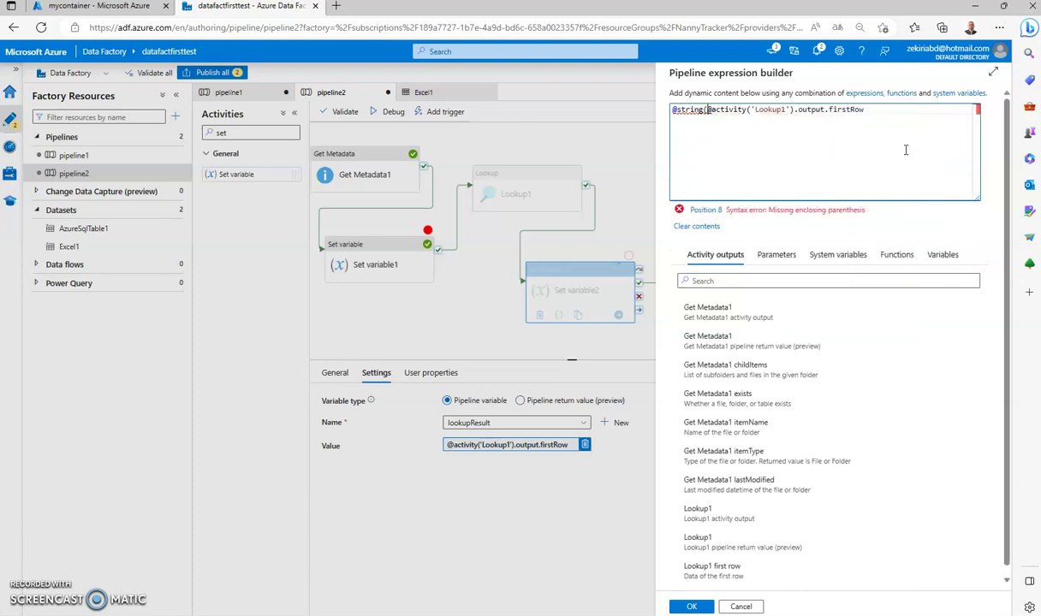
pyautogui.write(')')
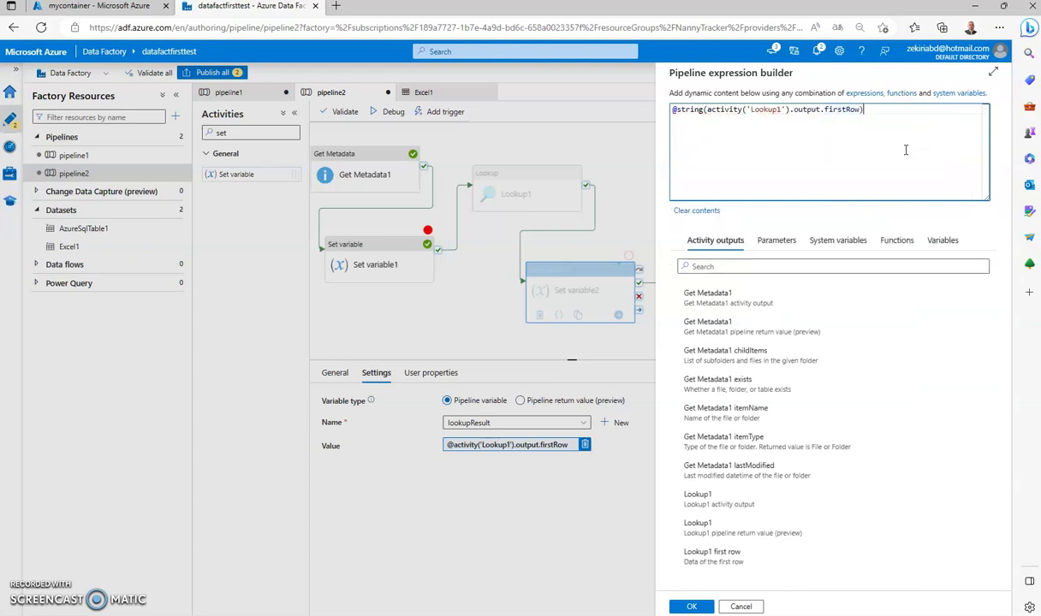
pyautogui.click(693, 606)
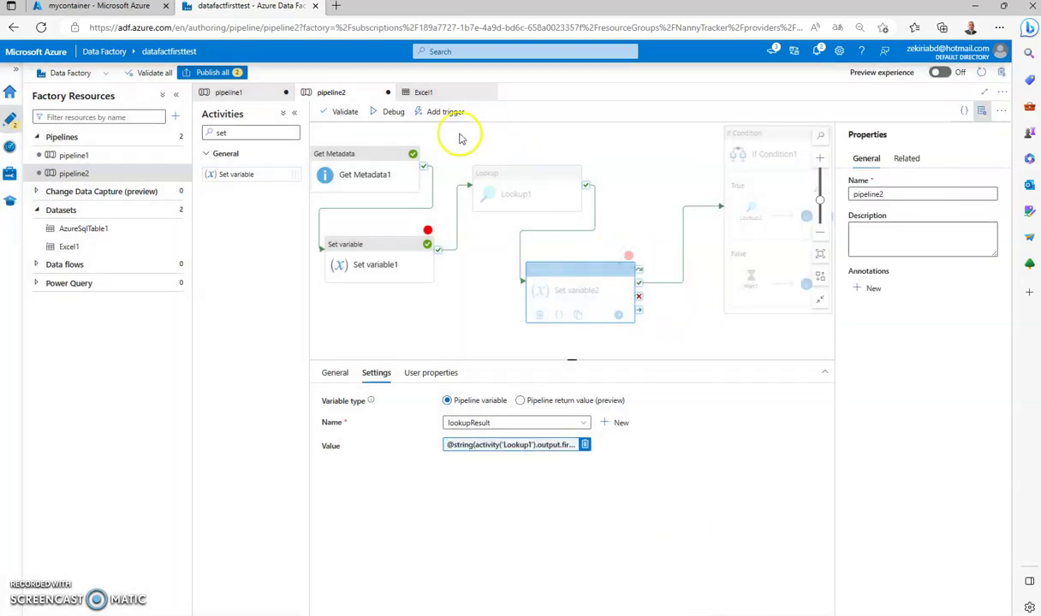
# Set a breakpoint on Set variable2, debug pipeline2 with FileName File4.xlsx and refresh the run output.
pyautogui.click(393, 111)
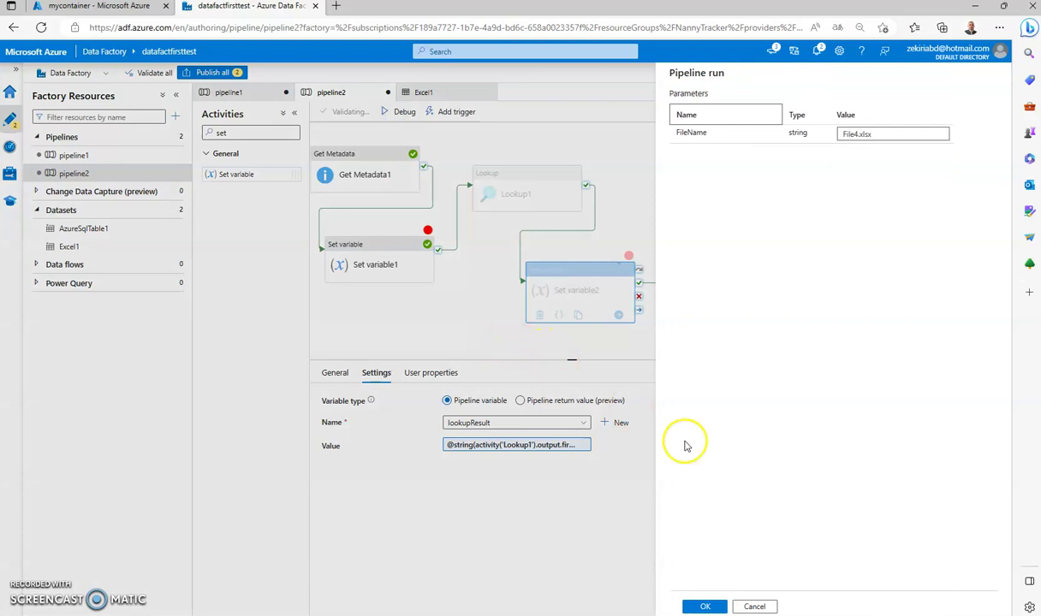
pyautogui.click(704, 606)
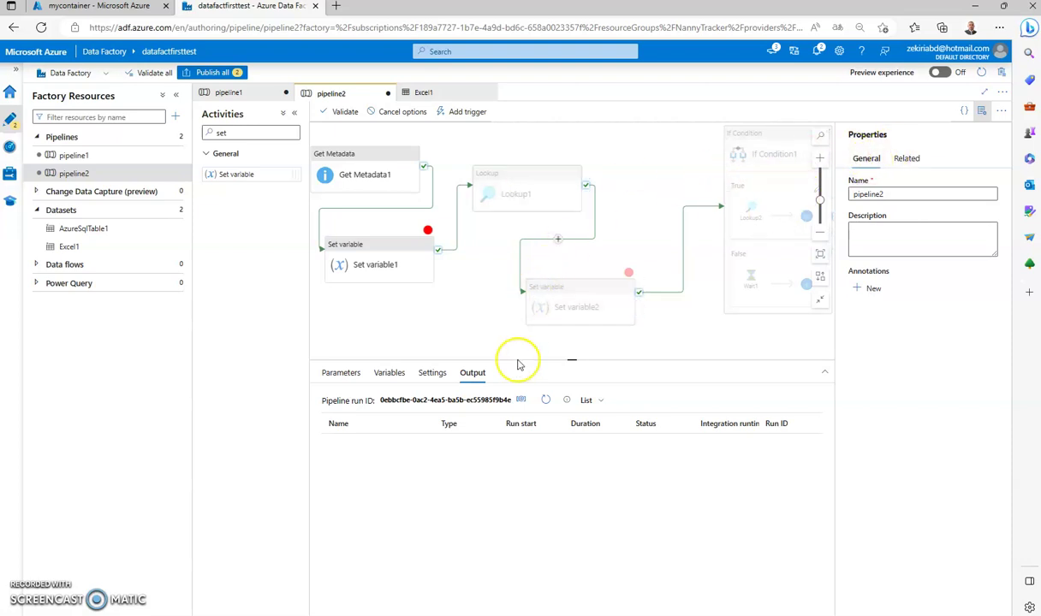
pyautogui.click(544, 401)
pyautogui.click(542, 401)
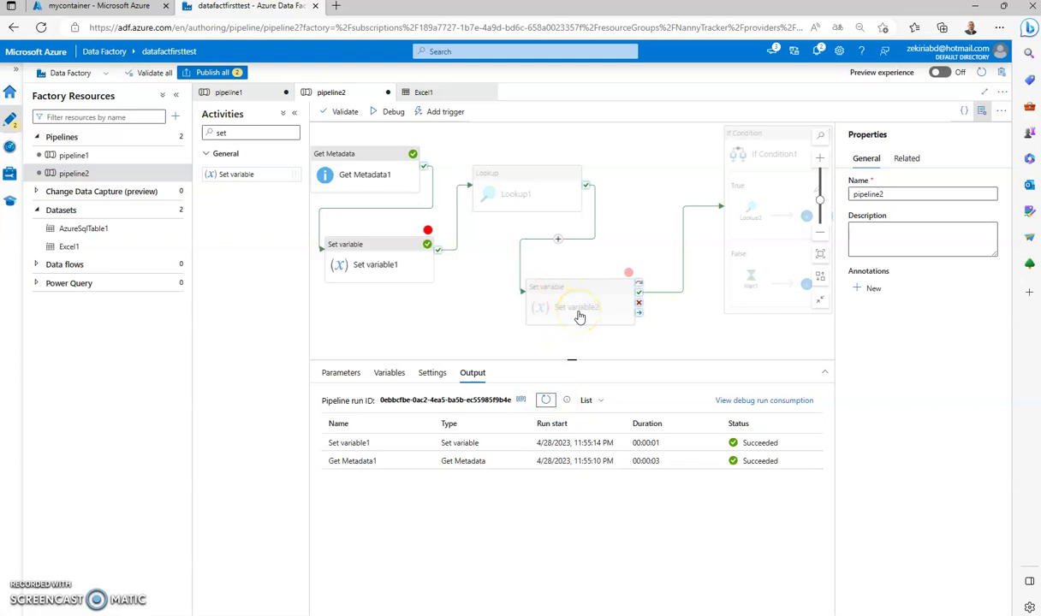
pyautogui.click(544, 401)
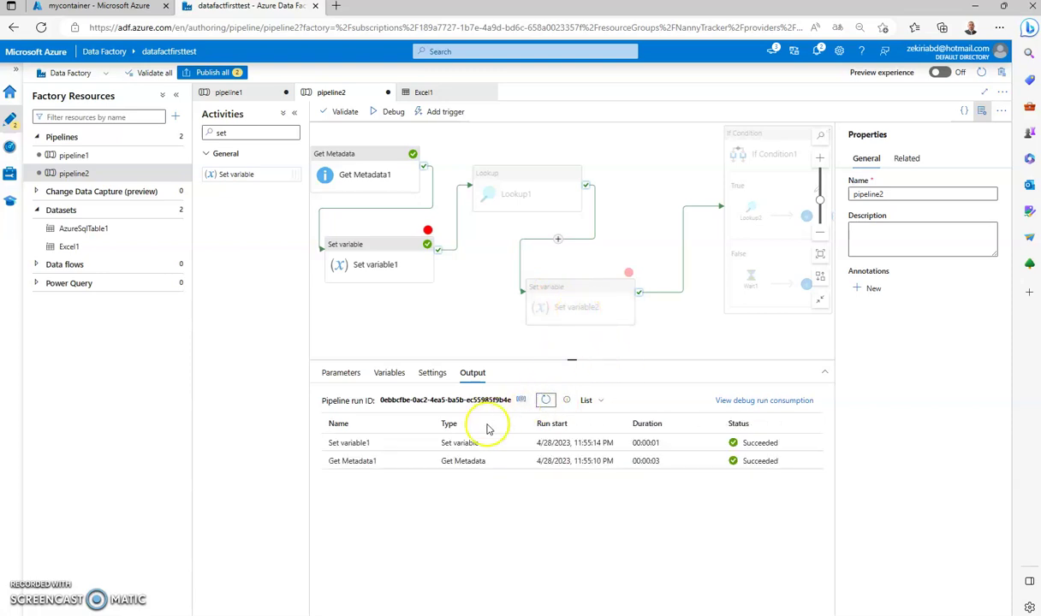
pyautogui.moveTo(428, 456)
pyautogui.click(545, 400)
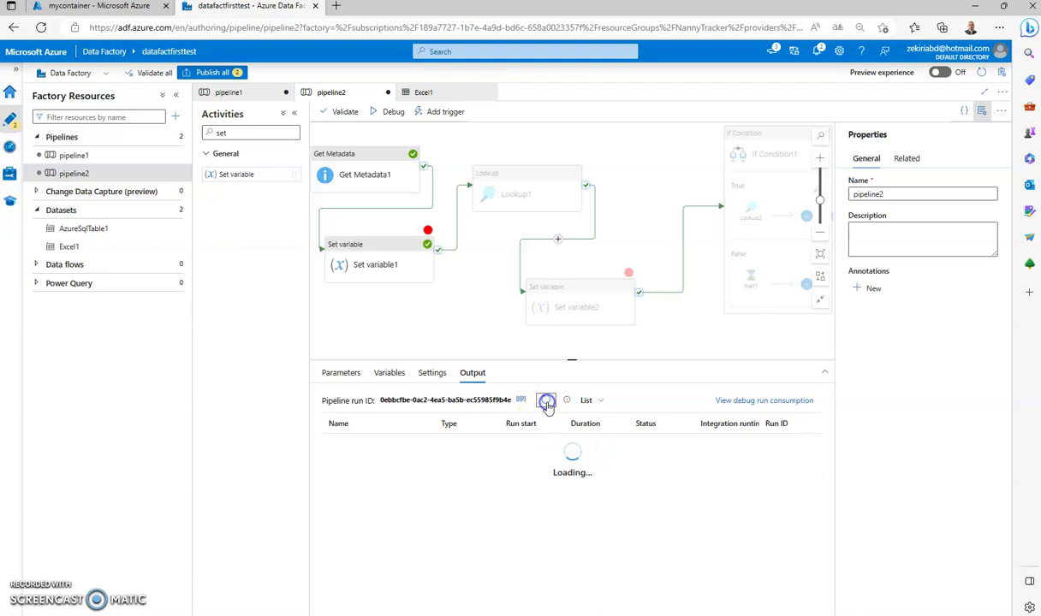
# Remove the breakpoint from Set variable1 and start another debug run of pipeline2.
pyautogui.moveTo(431, 232); pyautogui.dragTo(421, 219)
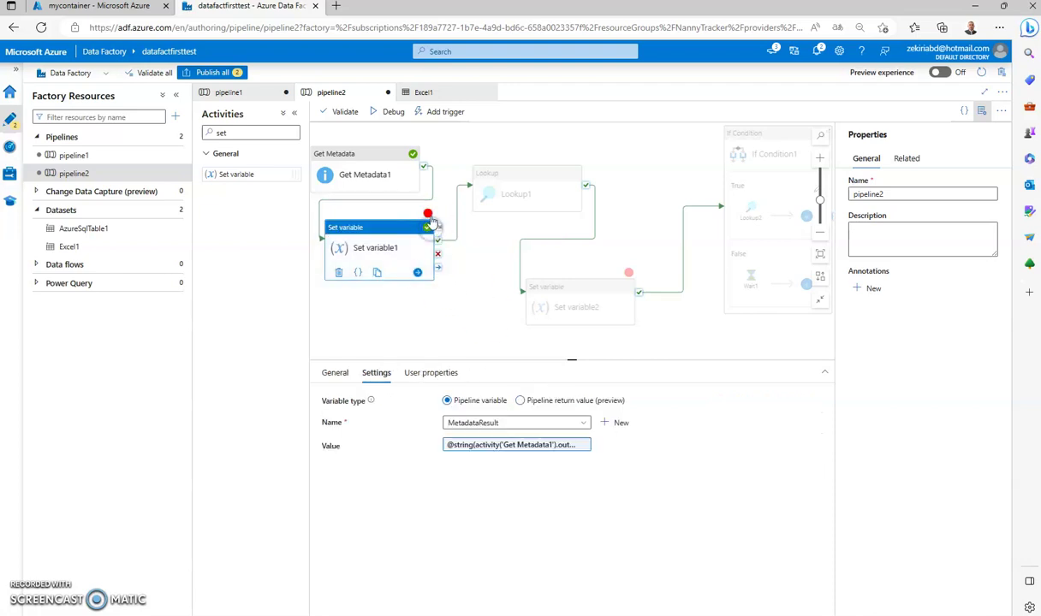
pyautogui.click(487, 273)
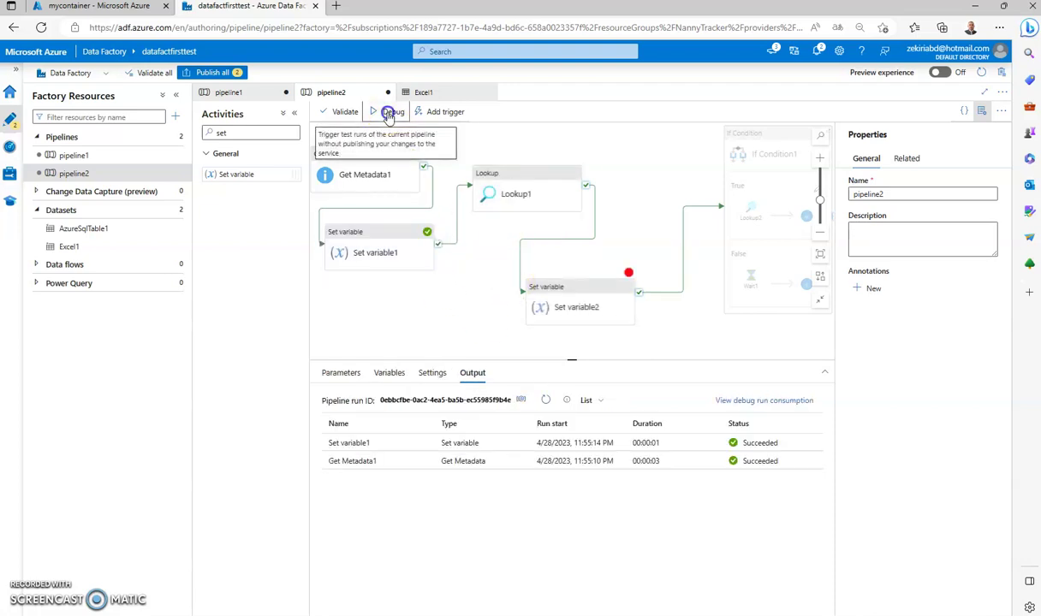
pyautogui.click(390, 111)
pyautogui.click(705, 606)
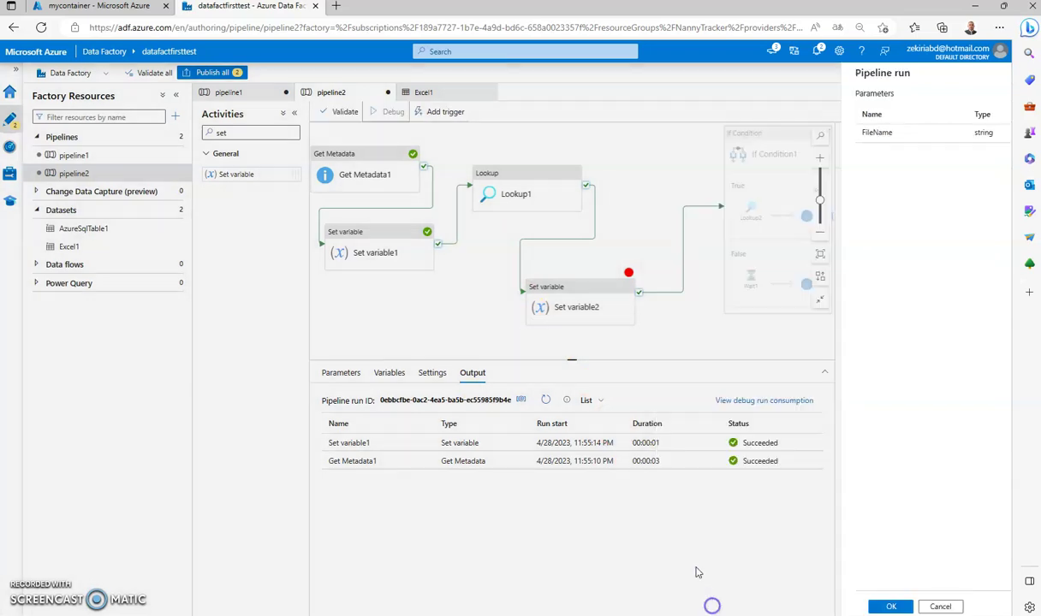
# Refresh pipeline2's debug output until the Set variable2 run is listed.
pyautogui.click(545, 401)
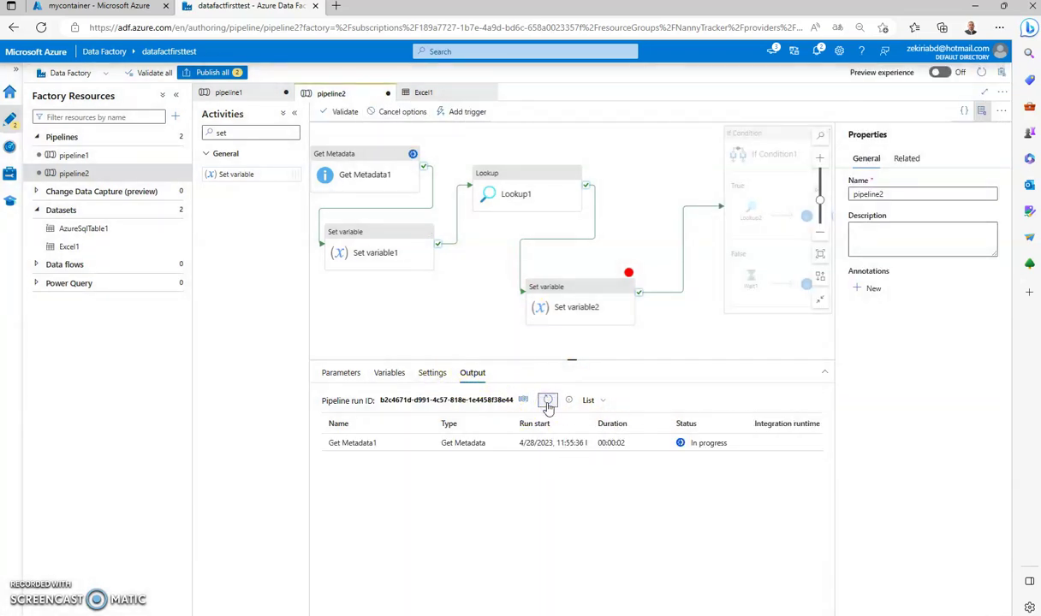
pyautogui.click(547, 404)
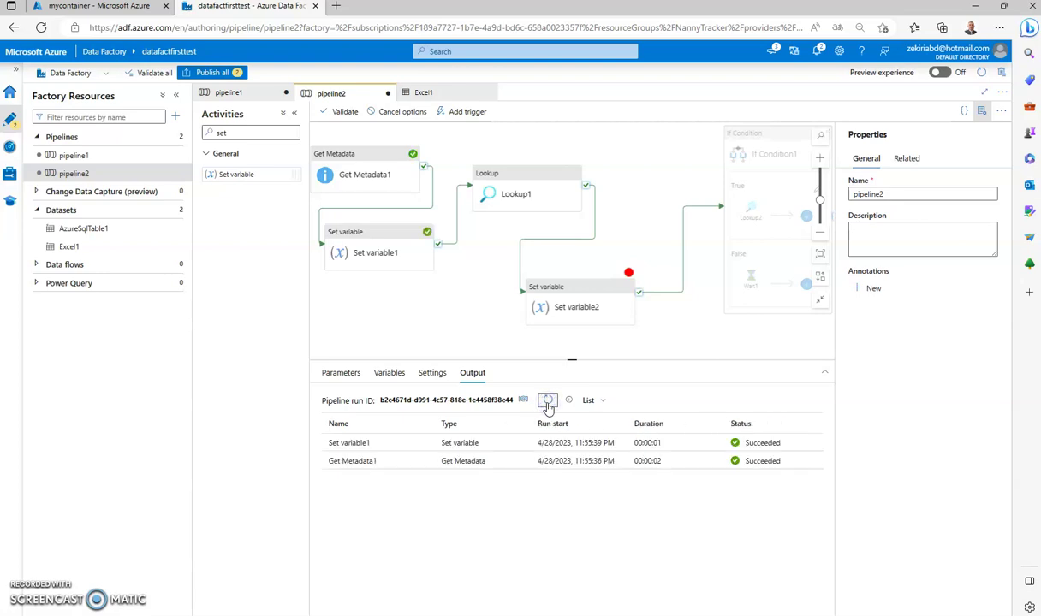
pyautogui.click(547, 403)
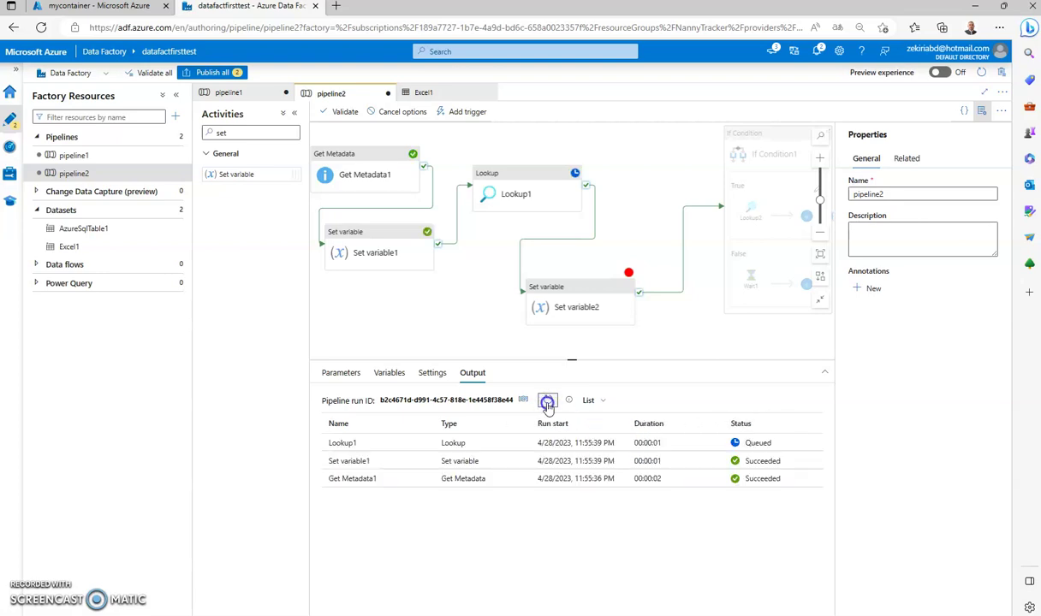
pyautogui.click(547, 402)
pyautogui.click(547, 402)
pyautogui.click(547, 402)
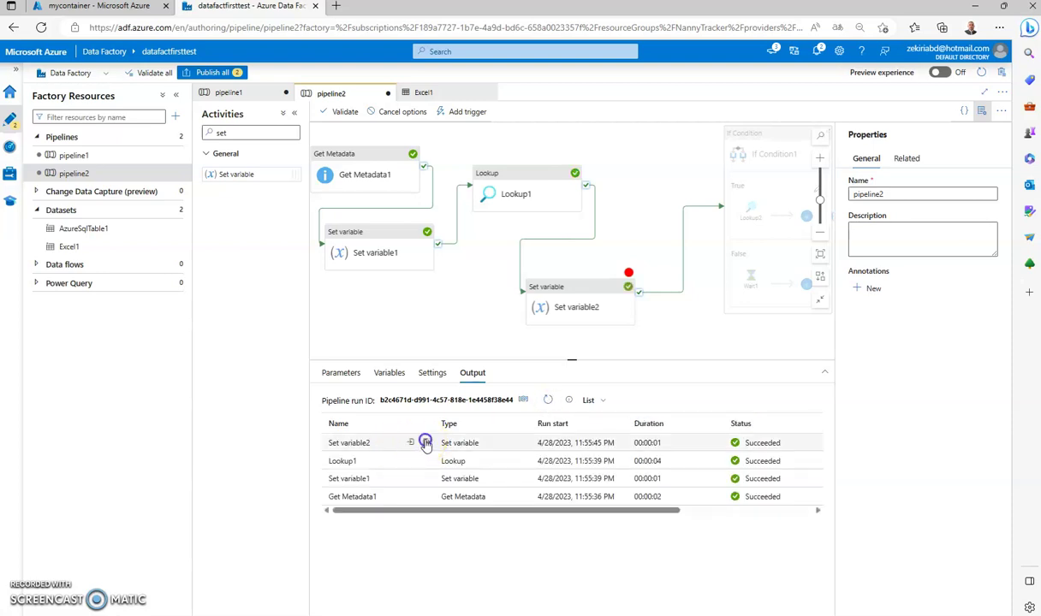
# Open Set variable2's run output, examine the name and value stored in lookupResult, and close it.
pyautogui.click(425, 443)
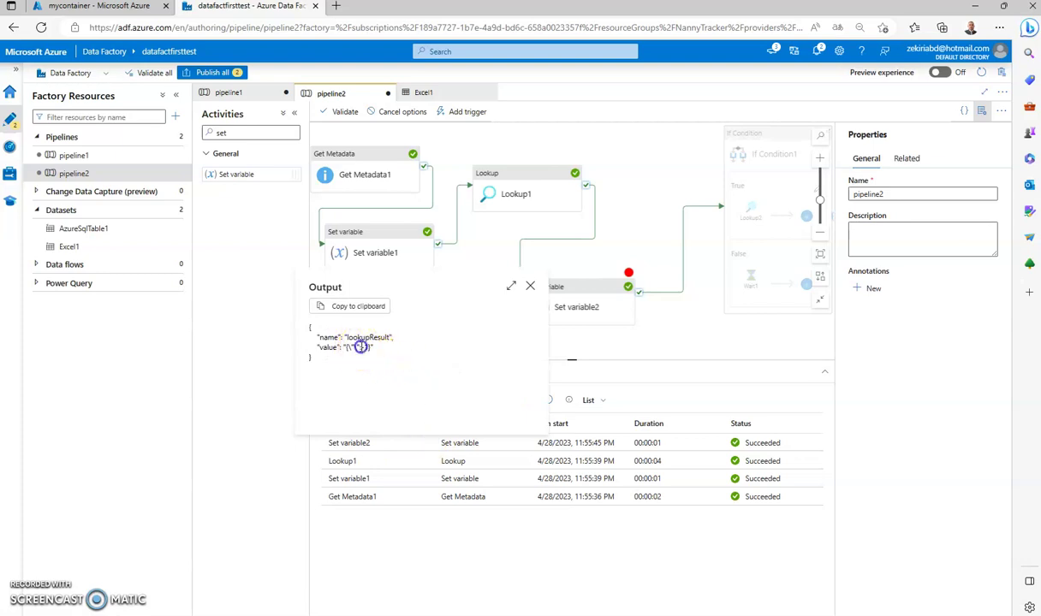
pyautogui.moveTo(297, 346); pyautogui.dragTo(363, 347)
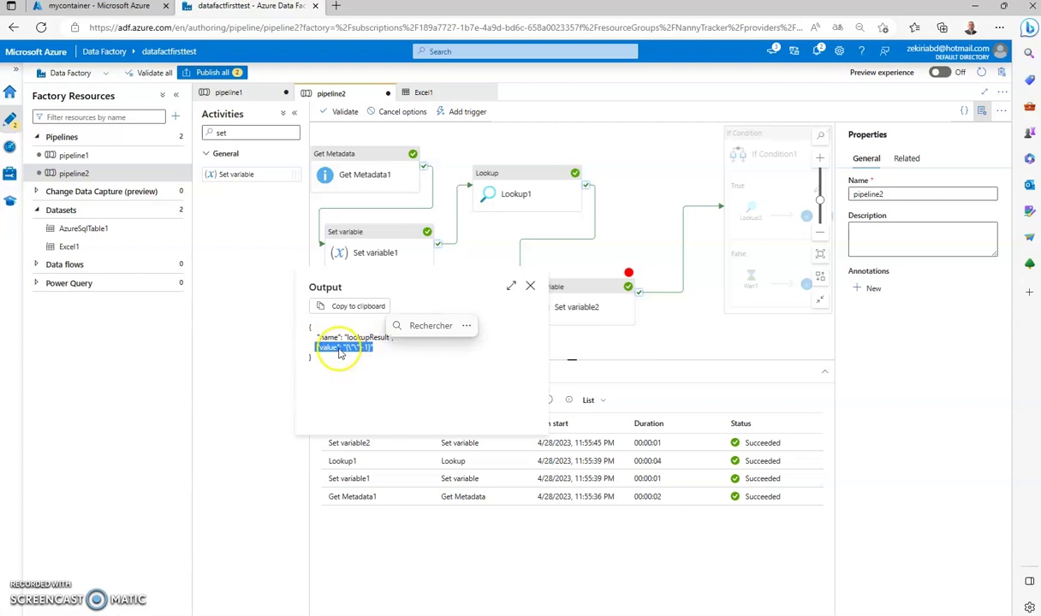
pyautogui.click(330, 352)
pyautogui.doubleClick(323, 348)
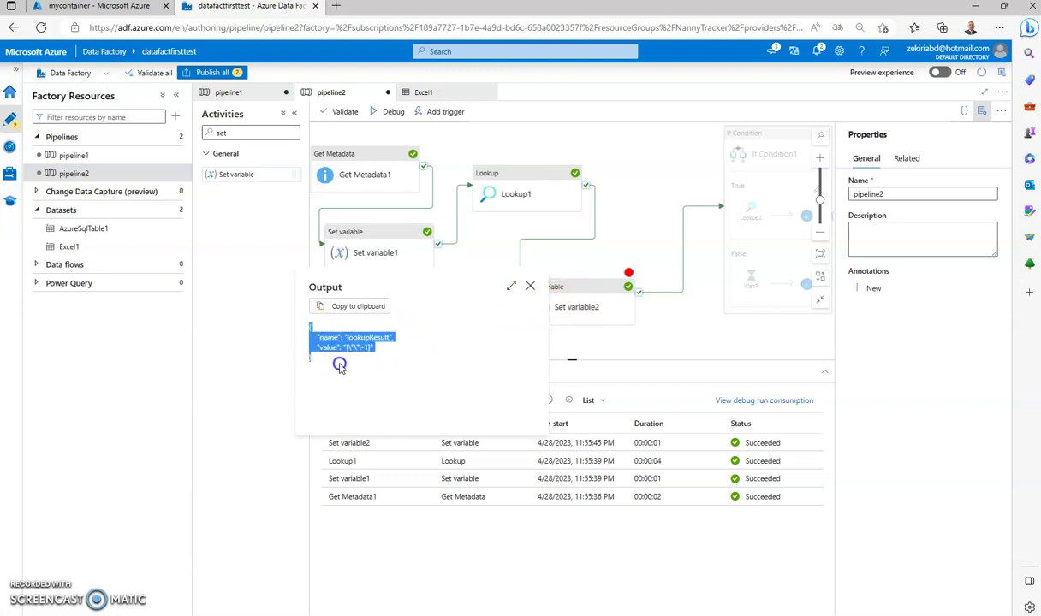
pyautogui.doubleClick(328, 337)
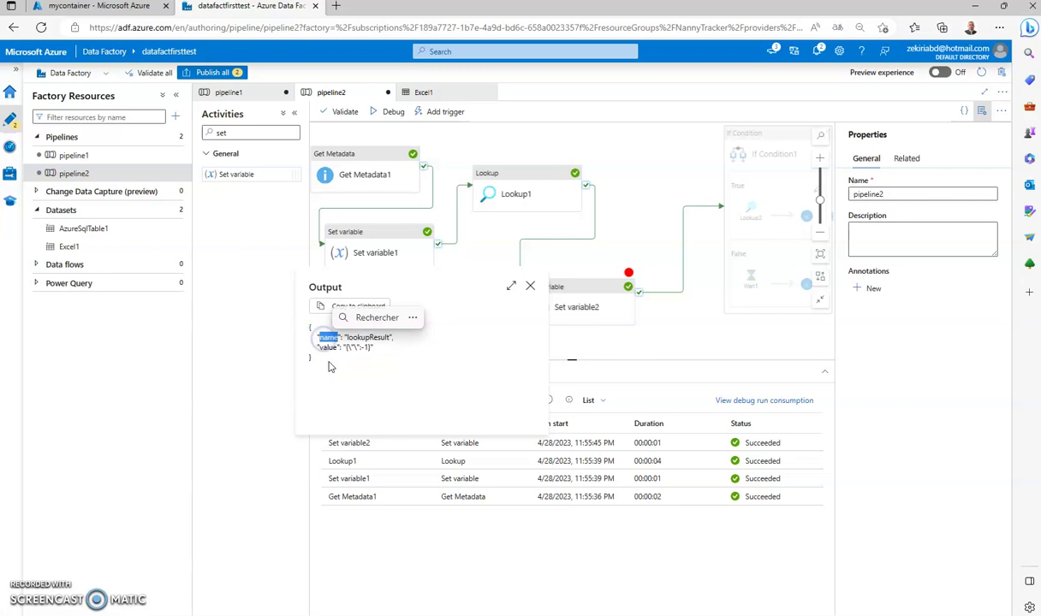
pyautogui.doubleClick(326, 348)
pyautogui.click(358, 346)
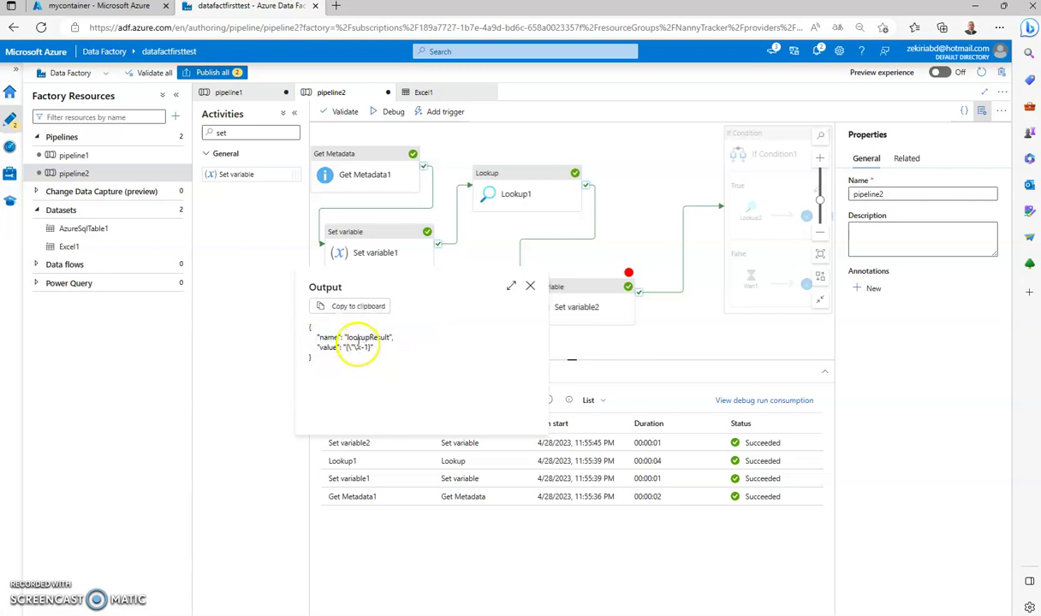
pyautogui.moveTo(323, 338); pyautogui.dragTo(392, 340)
pyautogui.click(321, 348)
pyautogui.doubleClick(328, 347)
pyautogui.click(370, 361)
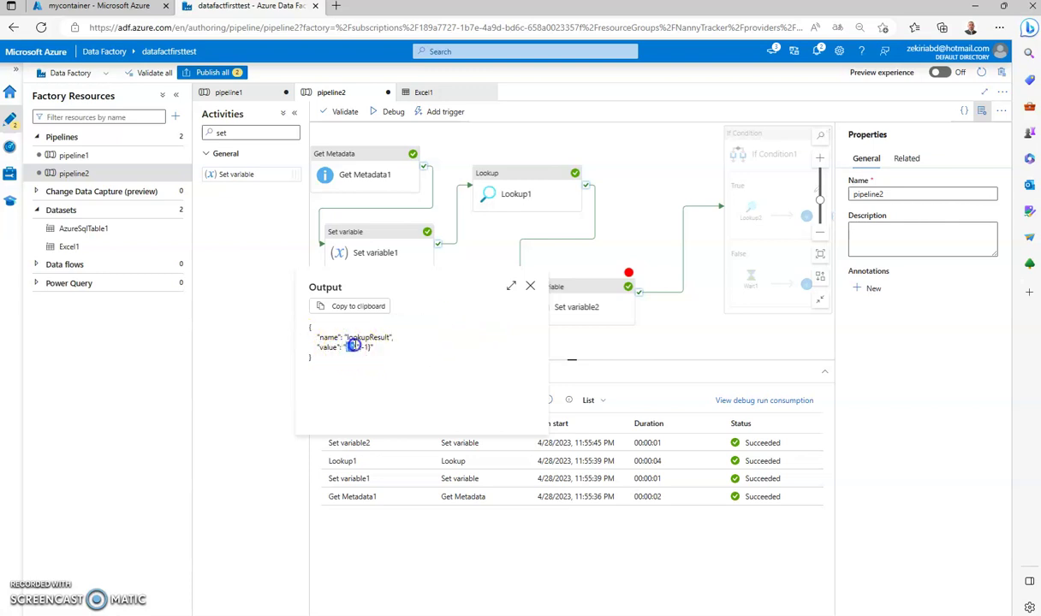
pyautogui.click(377, 350)
pyautogui.click(354, 347)
pyautogui.doubleClick(353, 348)
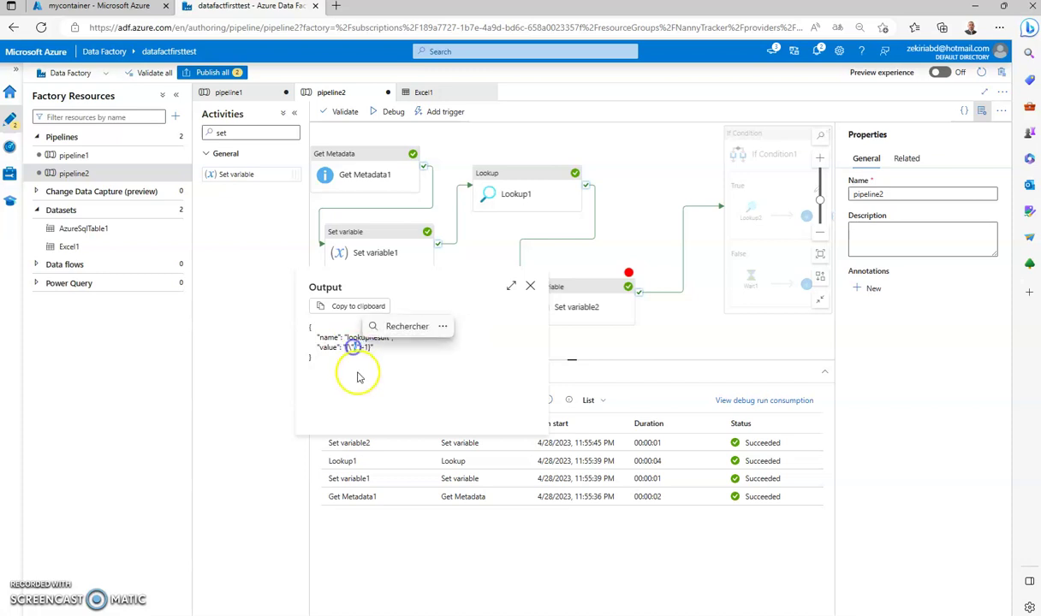
pyautogui.click(359, 350)
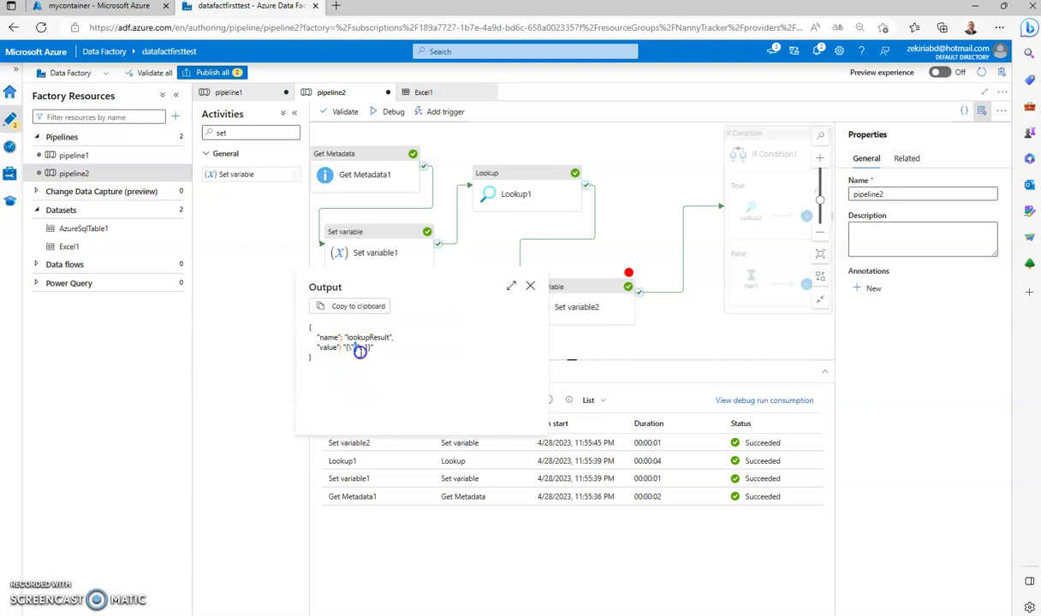
pyautogui.click(360, 347)
pyautogui.doubleClick(350, 345)
pyautogui.click(353, 345)
pyautogui.click(530, 285)
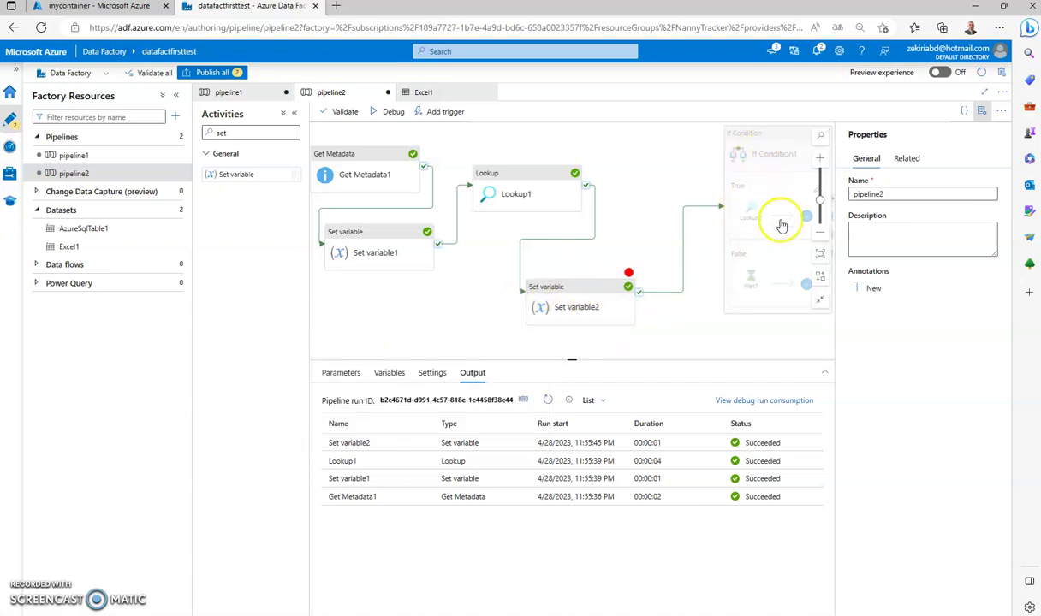
# Review If Condition1's expression and its True and False cases, and clear the activity search.
pyautogui.click(765, 150)
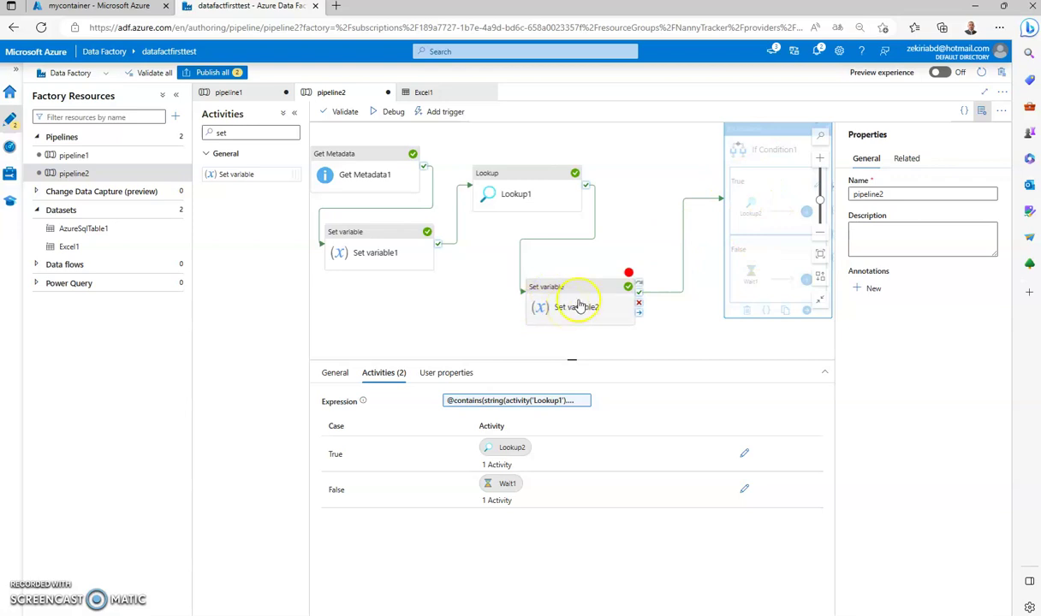
pyautogui.click(453, 272)
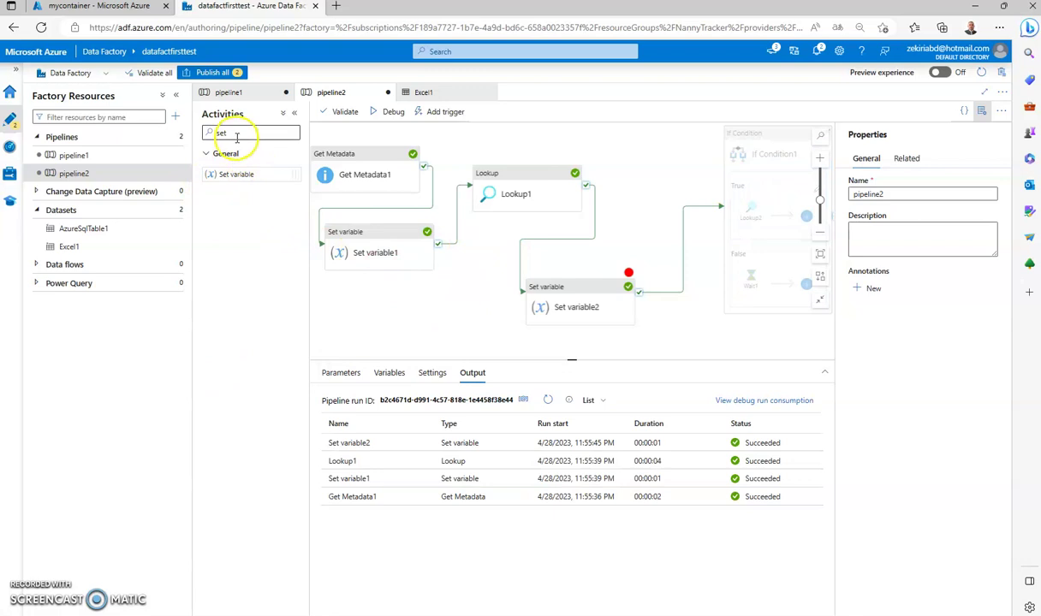
pyautogui.press('BackSpace')
pyautogui.press('BackSpace')
pyautogui.press('BackSpace')
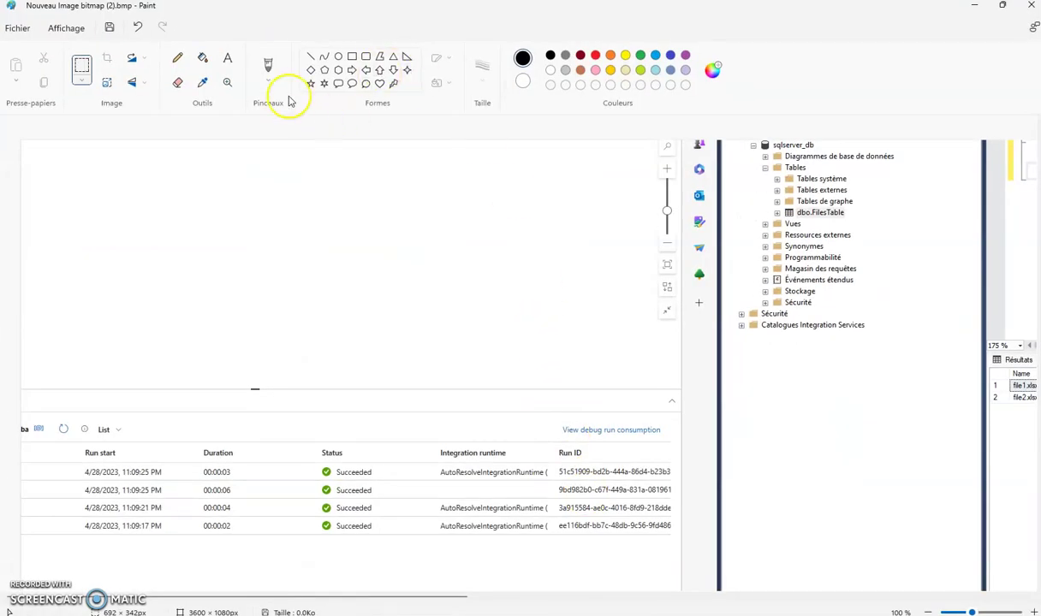
# Switch to Paint and draw three rectangles about 100 px wide, stacked vertically in the blank area.
pyautogui.click(352, 57)
pyautogui.moveTo(142, 175); pyautogui.dragTo(206, 224)
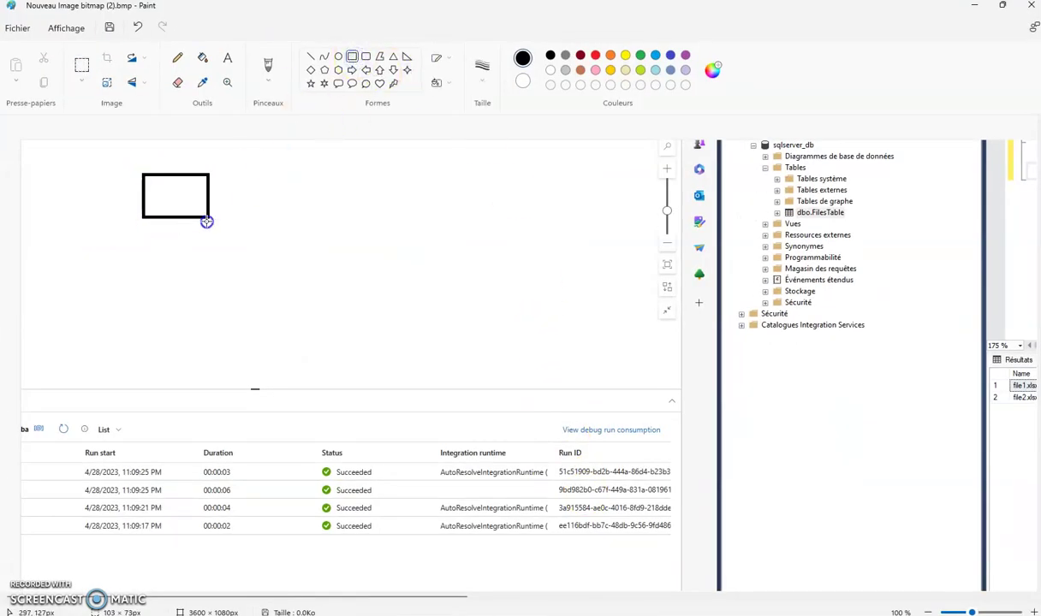
pyautogui.click(216, 267)
pyautogui.click(229, 57)
pyautogui.click(352, 54)
pyautogui.moveTo(140, 238); pyautogui.dragTo(206, 282)
pyautogui.click(278, 311)
pyautogui.moveTo(140, 298)
pyautogui.mouseDown()
pyautogui.moveTo(206, 341)
pyautogui.moveTo(205, 355)
pyautogui.mouseUp()
pyautogui.click(293, 303)
pyautogui.moveTo(217, 194); pyautogui.dragTo(316, 235)
pyautogui.click(322, 280)
pyautogui.hotkey('ctrl', 'z')
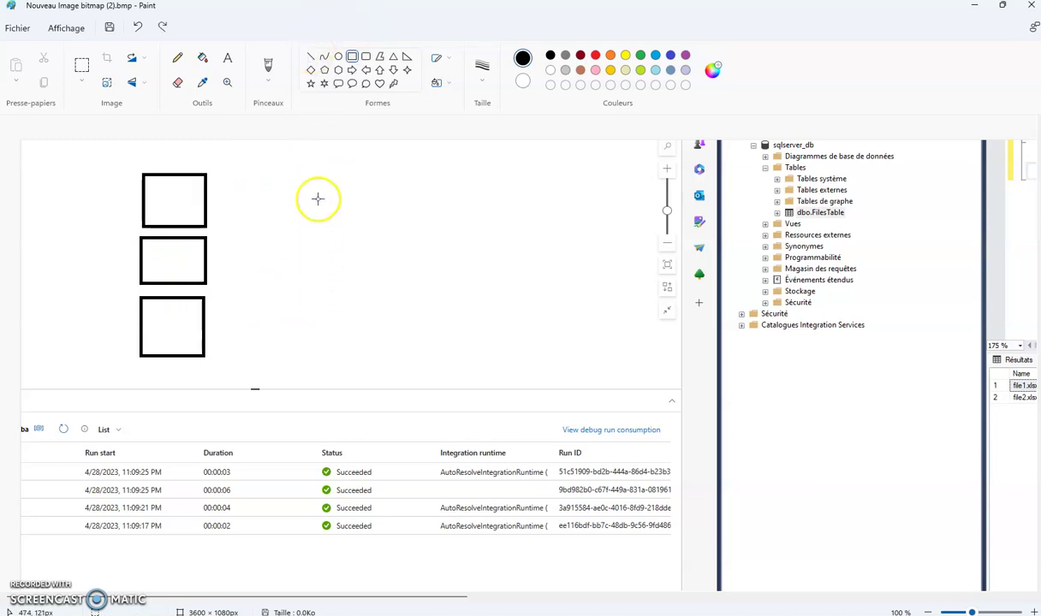
# Draw three straight lines, one from each stacked rectangle, converging on a common point beside the stack.
pyautogui.click(310, 57)
pyautogui.moveTo(216, 204); pyautogui.dragTo(303, 256)
pyautogui.click(300, 297)
pyautogui.moveTo(212, 270); pyautogui.dragTo(304, 262)
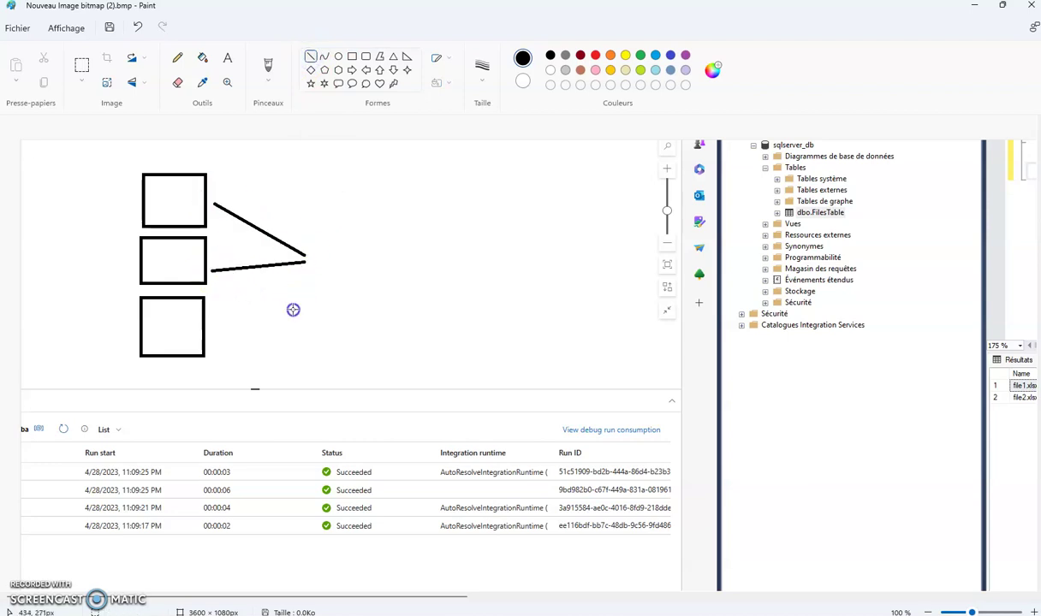
pyautogui.moveTo(212, 343); pyautogui.dragTo(304, 272)
pyautogui.click(312, 222)
# Draw an upright rectangle where the three lines meet and label it ODS inside.
pyautogui.click(350, 59)
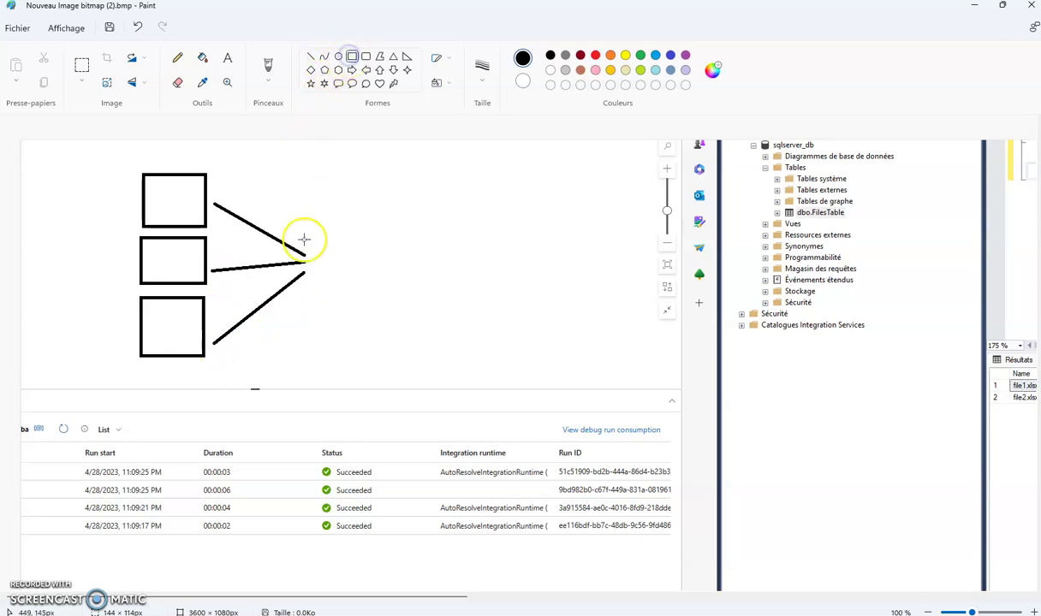
pyautogui.moveTo(300, 217); pyautogui.dragTo(366, 305)
pyautogui.click(469, 289)
pyautogui.click(221, 63)
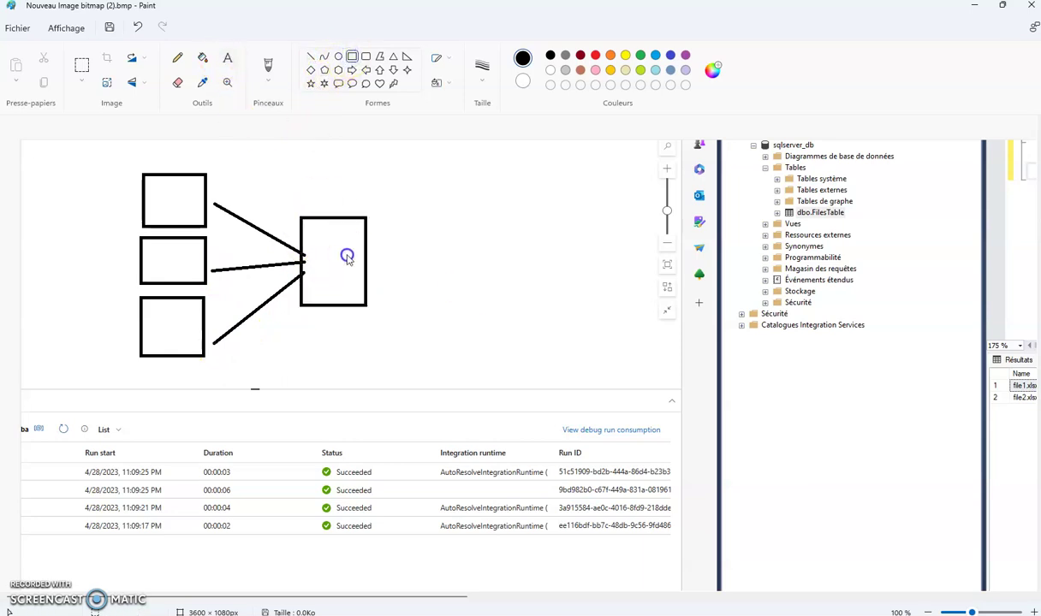
pyautogui.click(311, 244)
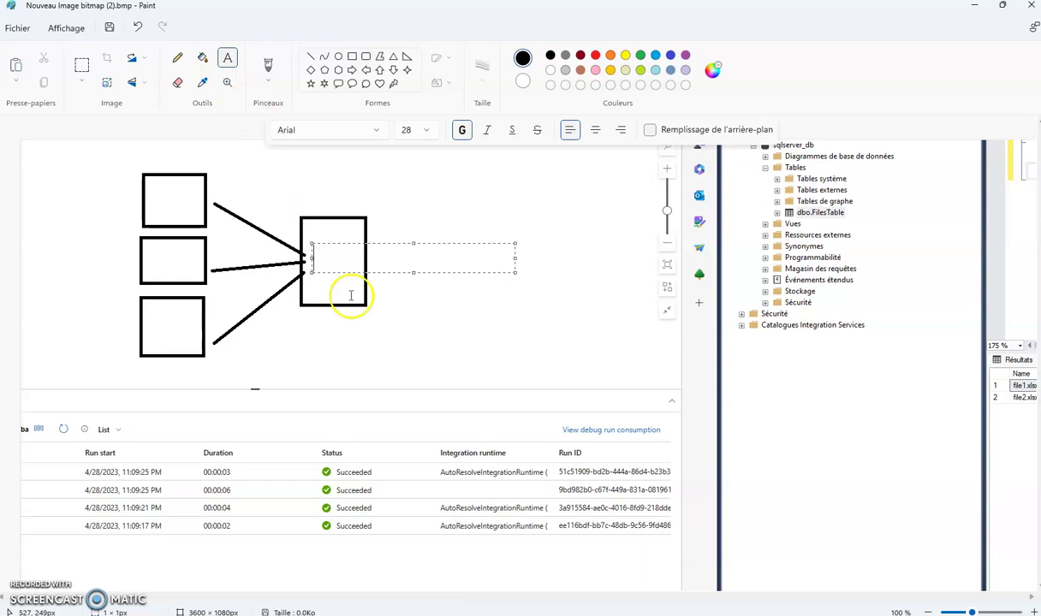
pyautogui.click(366, 322)
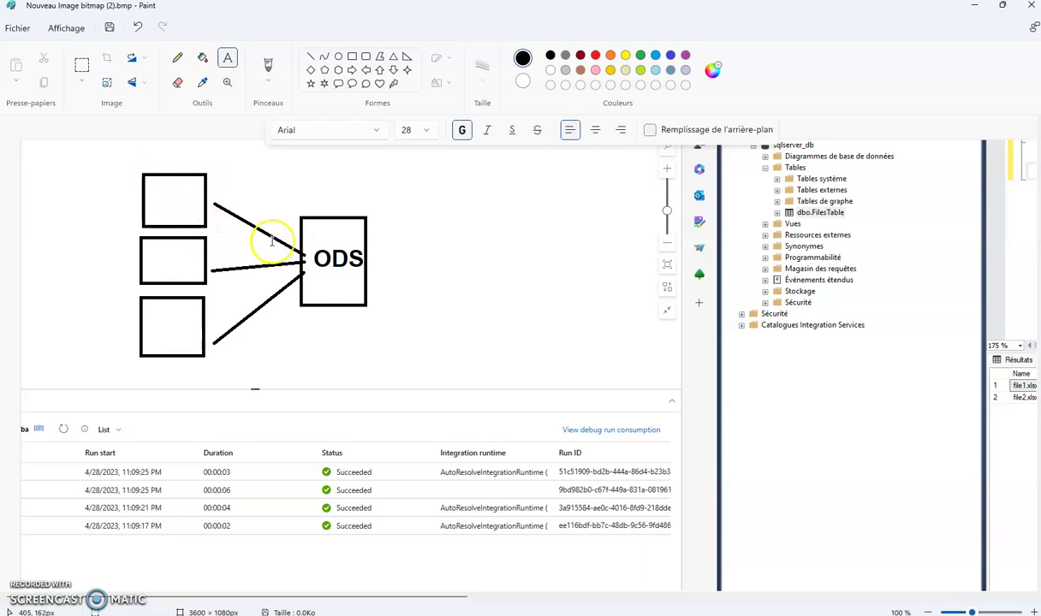
# Draw a horizontal line about 93 px long outward from the ODS box and write DB beneath the box.
pyautogui.click(309, 57)
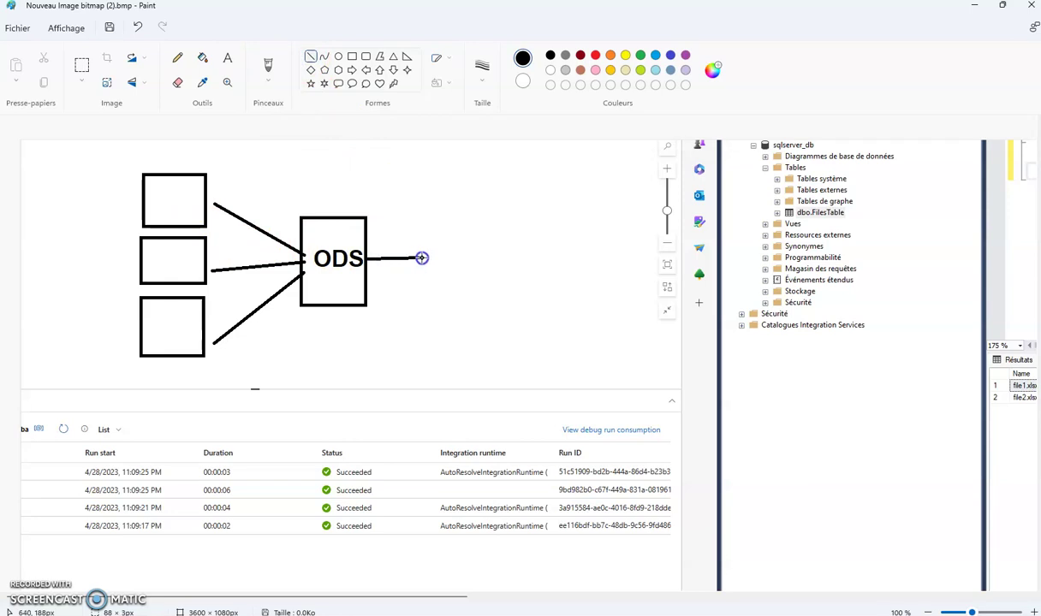
pyautogui.click(314, 290)
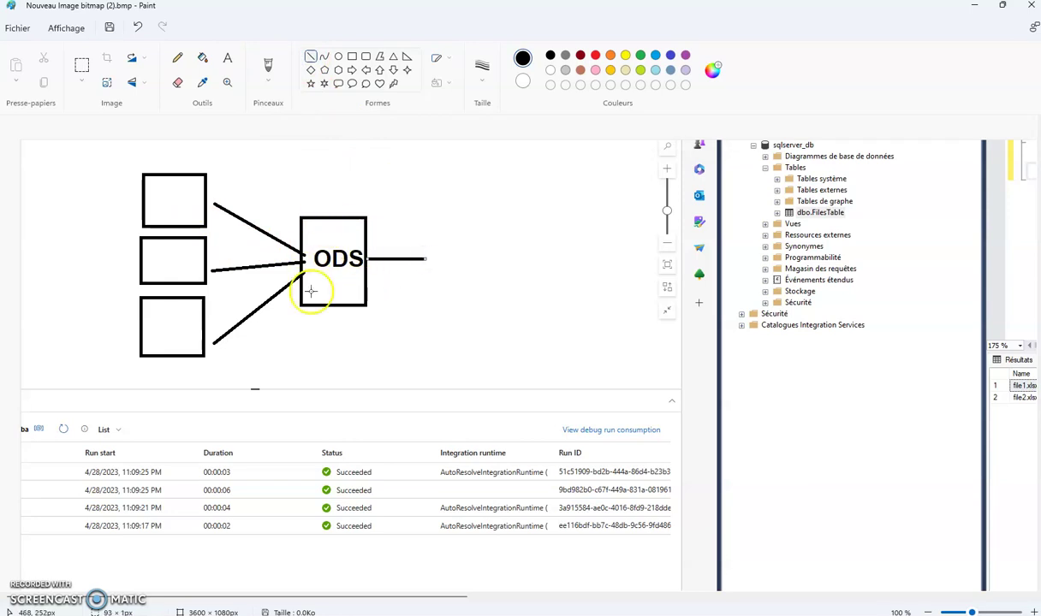
pyautogui.click(227, 59)
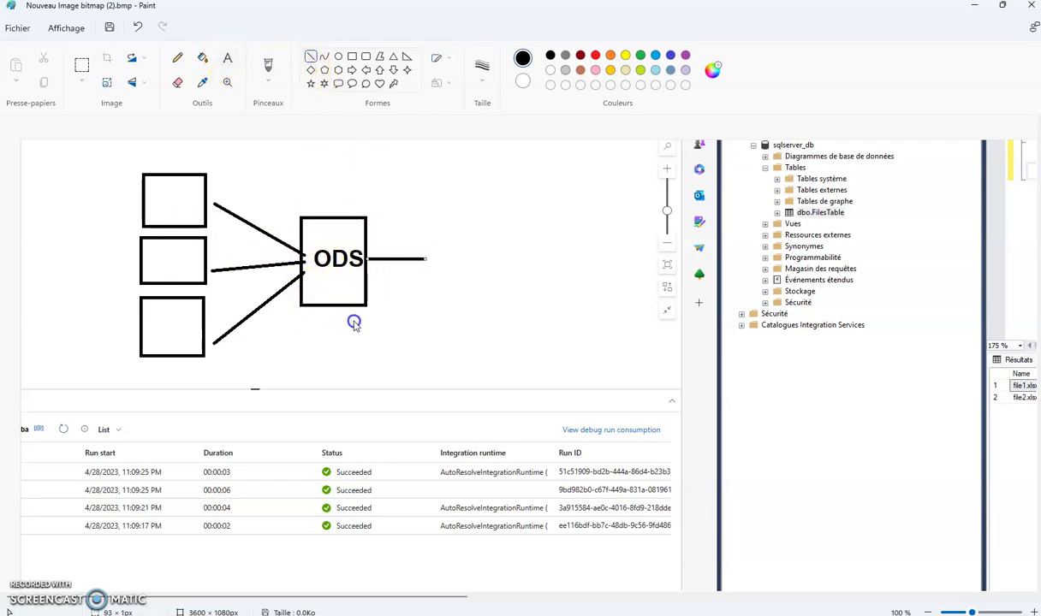
pyautogui.click(324, 299)
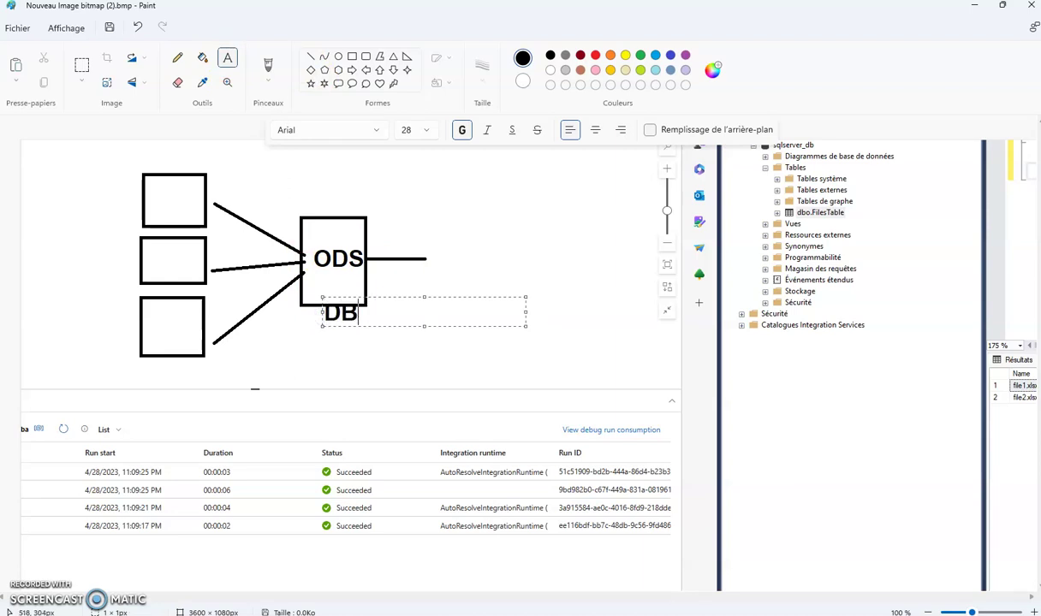
pyautogui.click(333, 352)
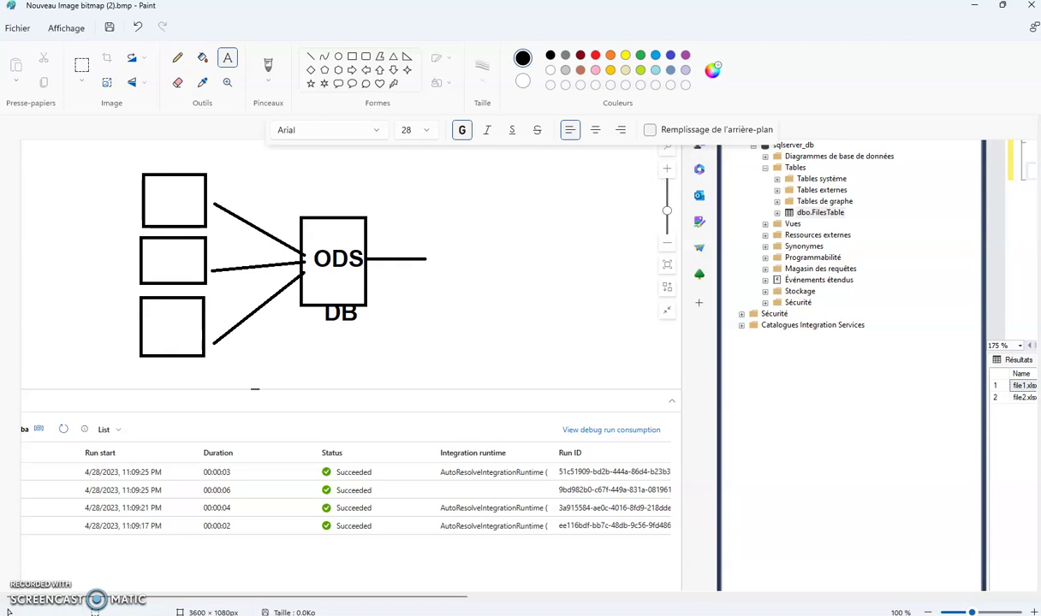
pyautogui.moveTo(588, 599)
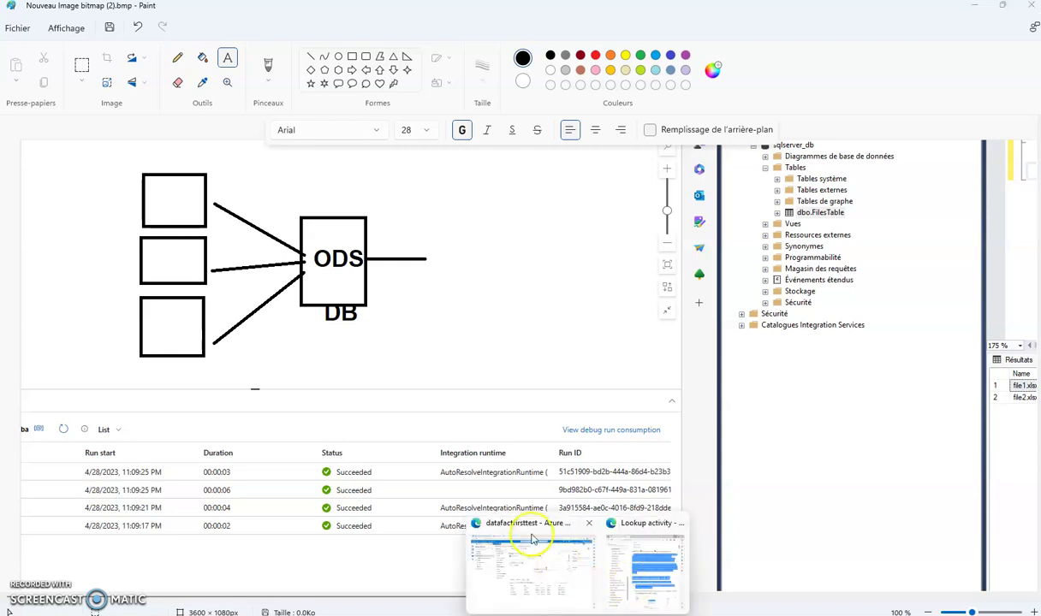
pyautogui.click(413, 295)
pyautogui.click(396, 268)
pyautogui.click(412, 290)
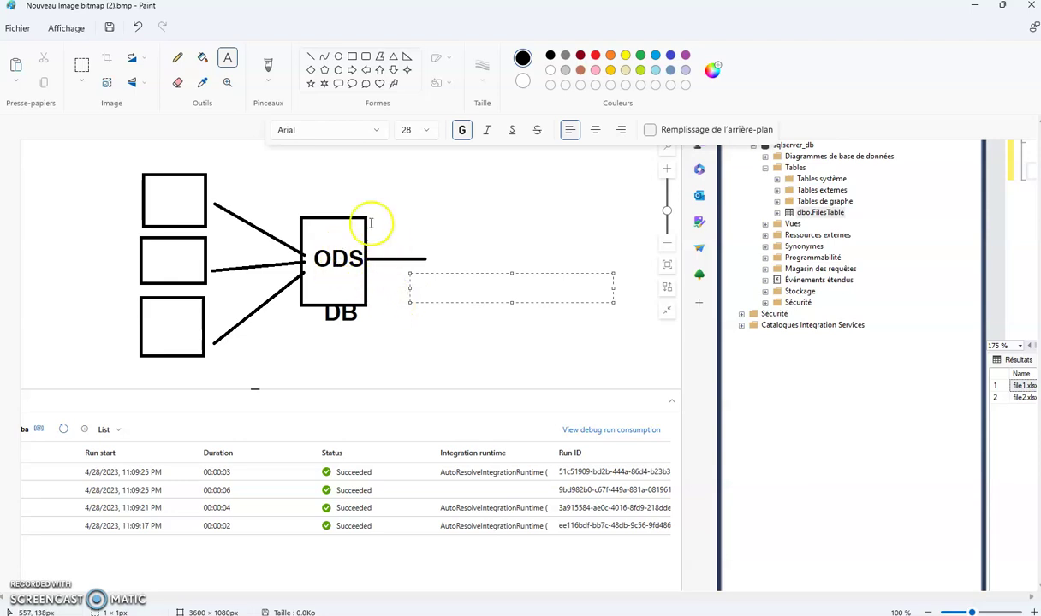
pyautogui.click(426, 175)
# Draw a small circle at the free end of the ODS line with three pointed blades of straight lines around it.
pyautogui.click(339, 57)
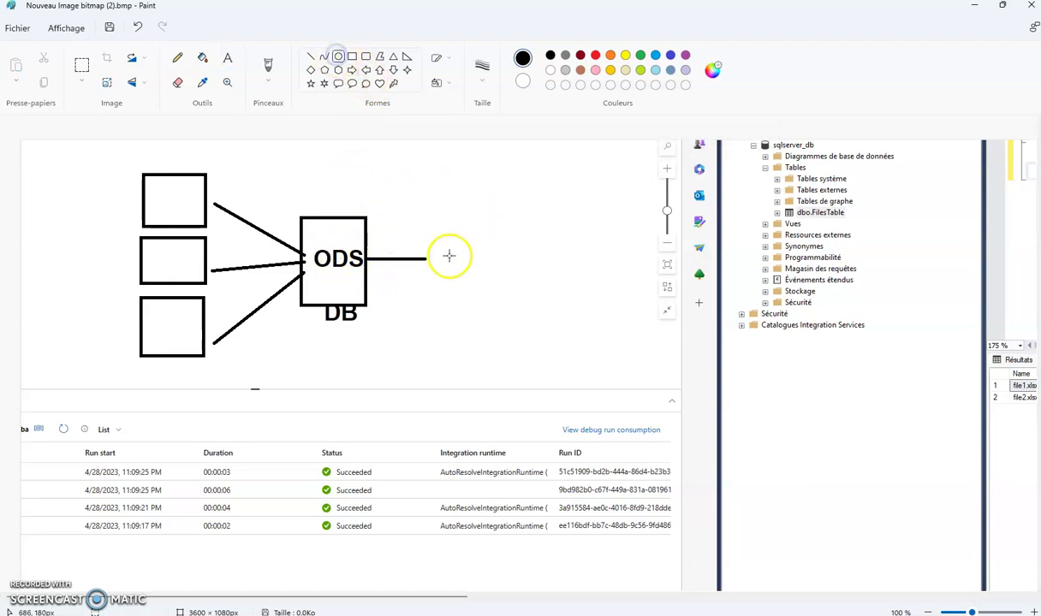
pyautogui.moveTo(419, 251)
pyautogui.mouseDown()
pyautogui.moveTo(454, 275)
pyautogui.moveTo(439, 245)
pyautogui.mouseUp()
pyautogui.click(311, 57)
pyautogui.moveTo(453, 248)
pyautogui.mouseDown()
pyautogui.moveTo(459, 190)
pyautogui.moveTo(437, 247)
pyautogui.mouseUp()
pyautogui.moveTo(440, 288); pyautogui.dragTo(460, 328)
pyautogui.moveTo(451, 272); pyautogui.dragTo(464, 328)
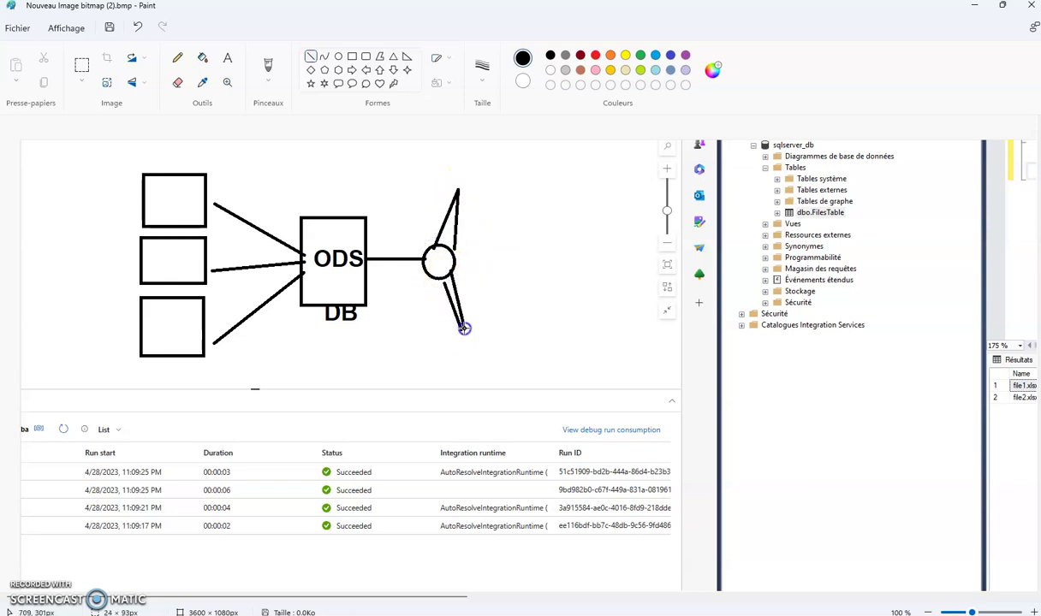
pyautogui.moveTo(398, 316); pyautogui.dragTo(428, 272)
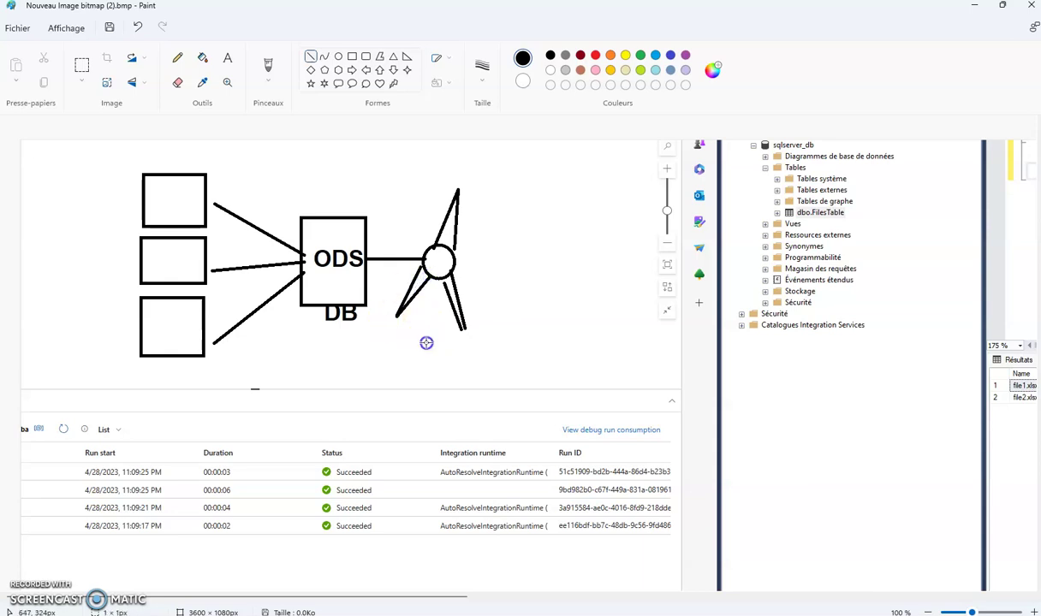